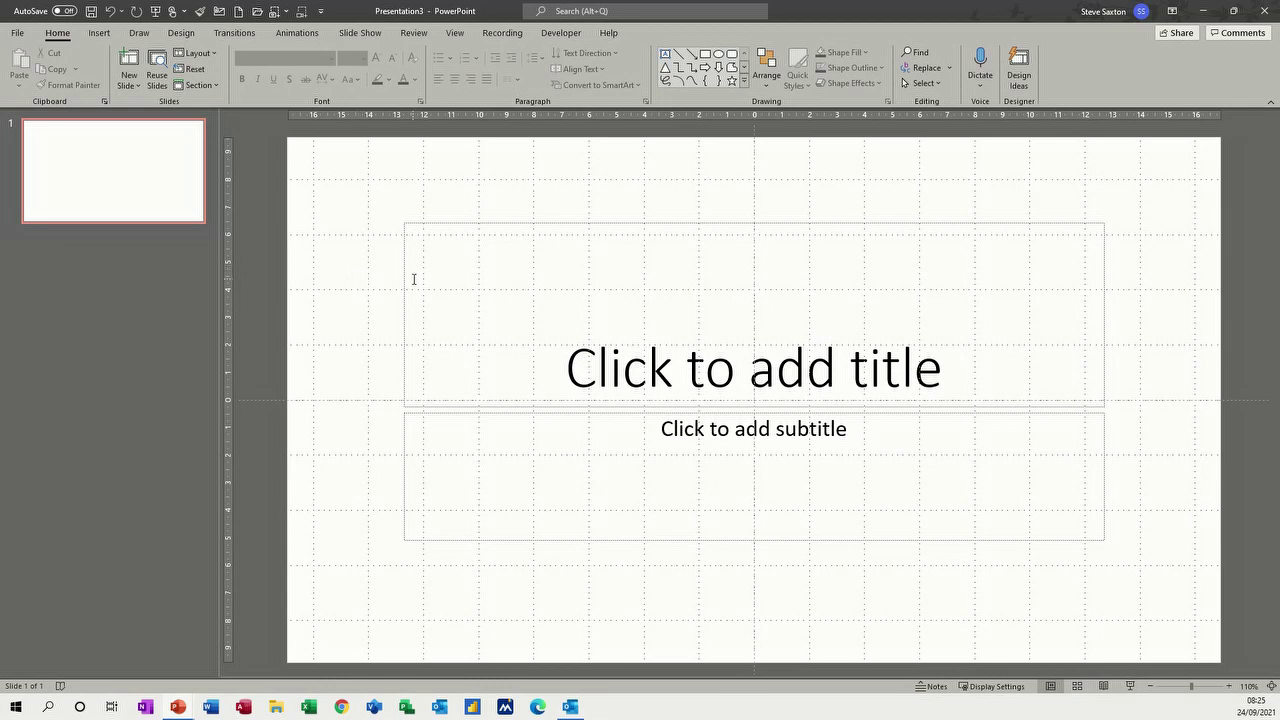
Switch the title slide to the Blank layout and show the Animation Pane.
{"action": "left_click", "coordinate": [217, 63]}
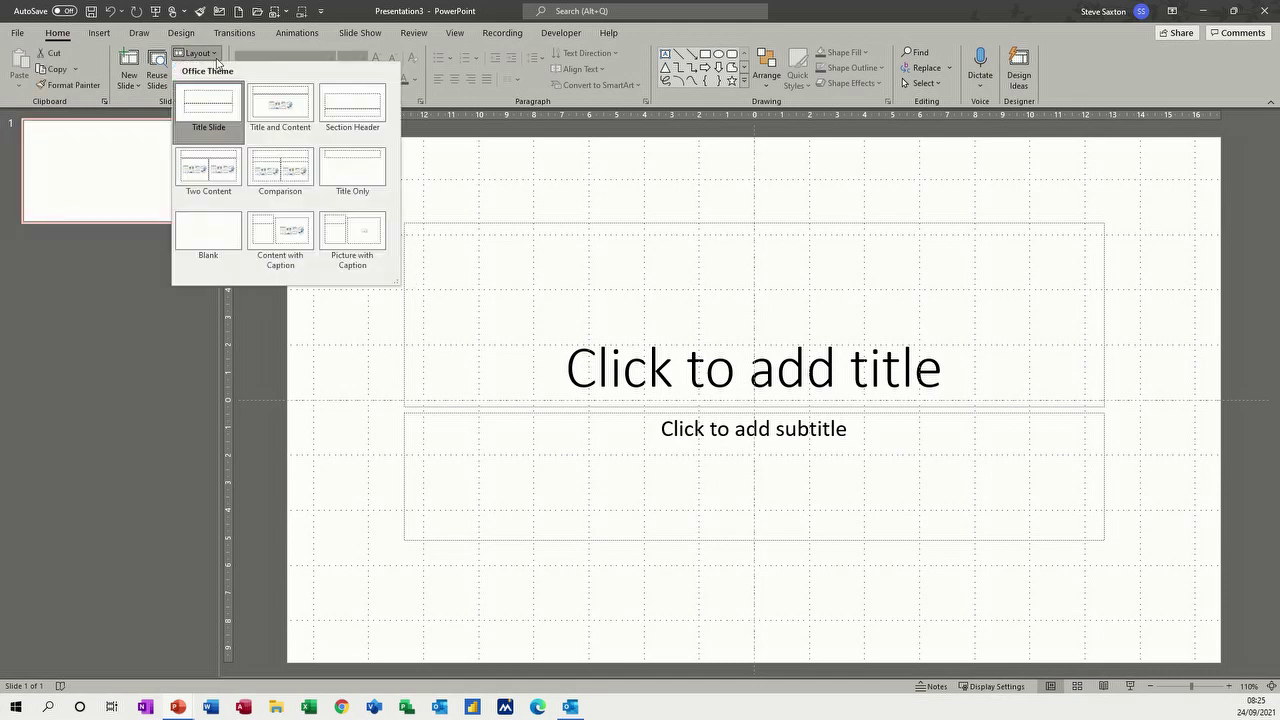
{"action": "left_click", "coordinate": [212, 232]}
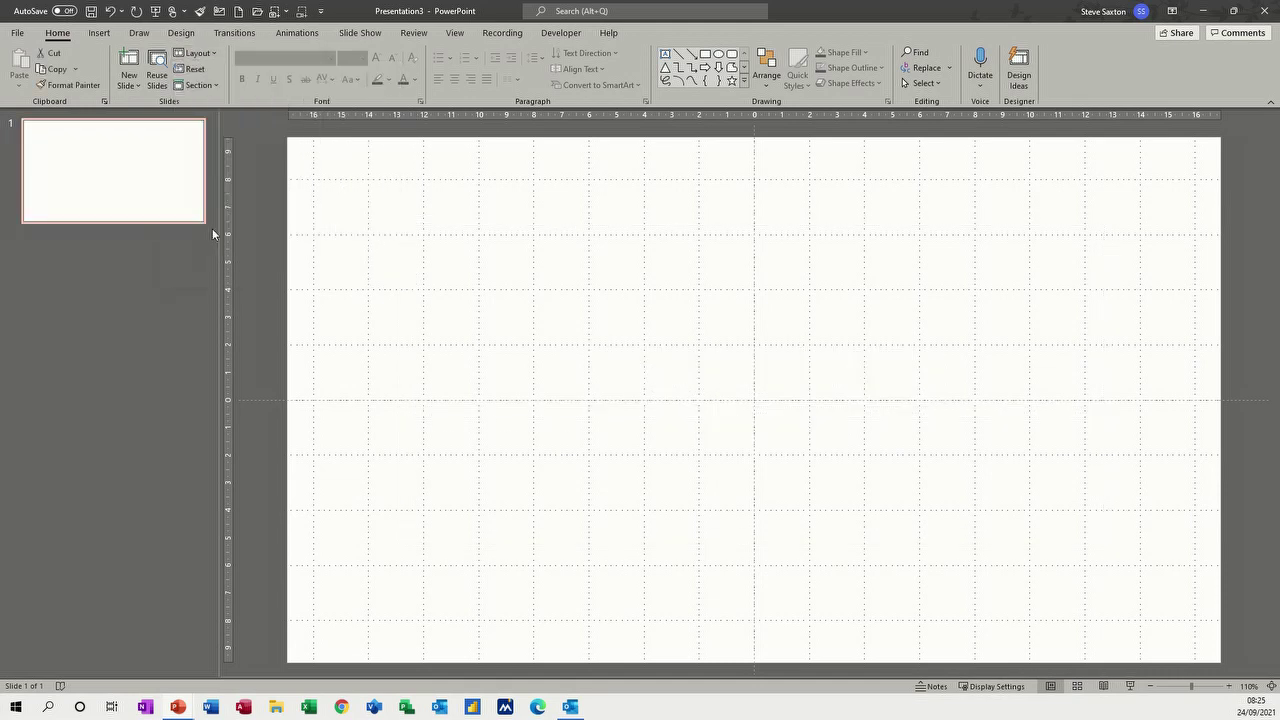
{"action": "left_click", "coordinate": [296, 35]}
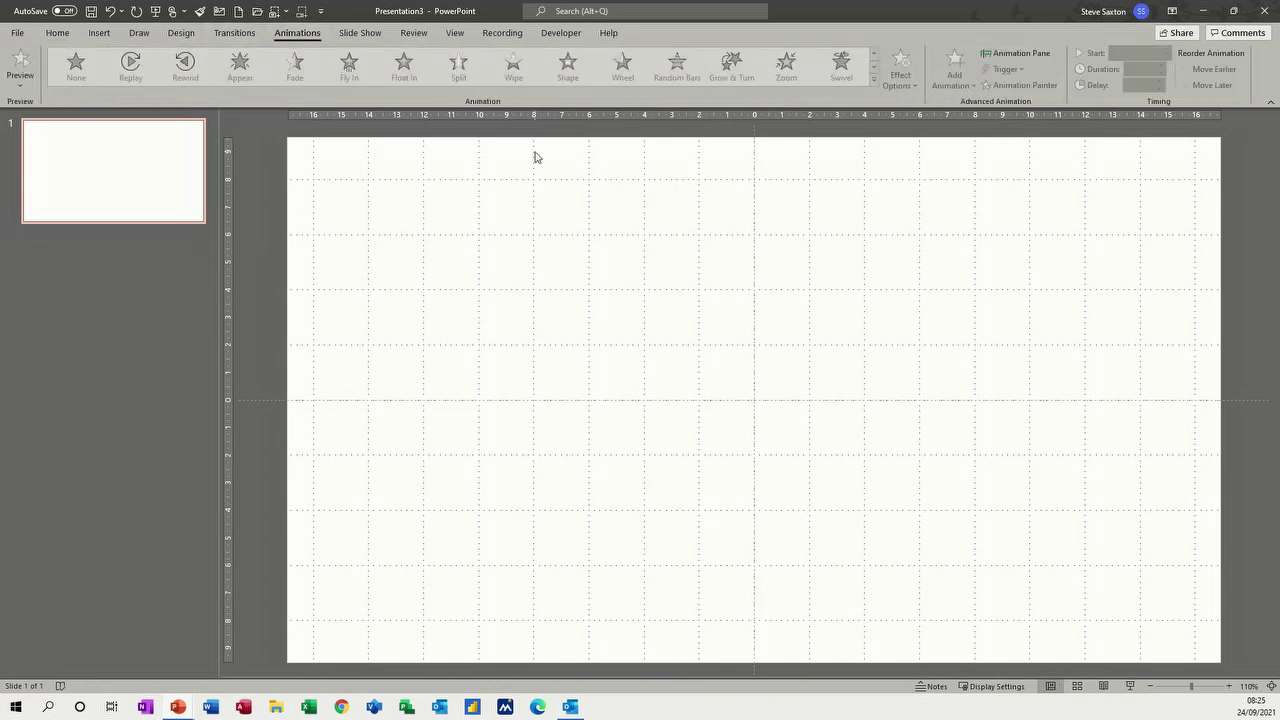
{"action": "left_click", "coordinate": [1018, 53]}
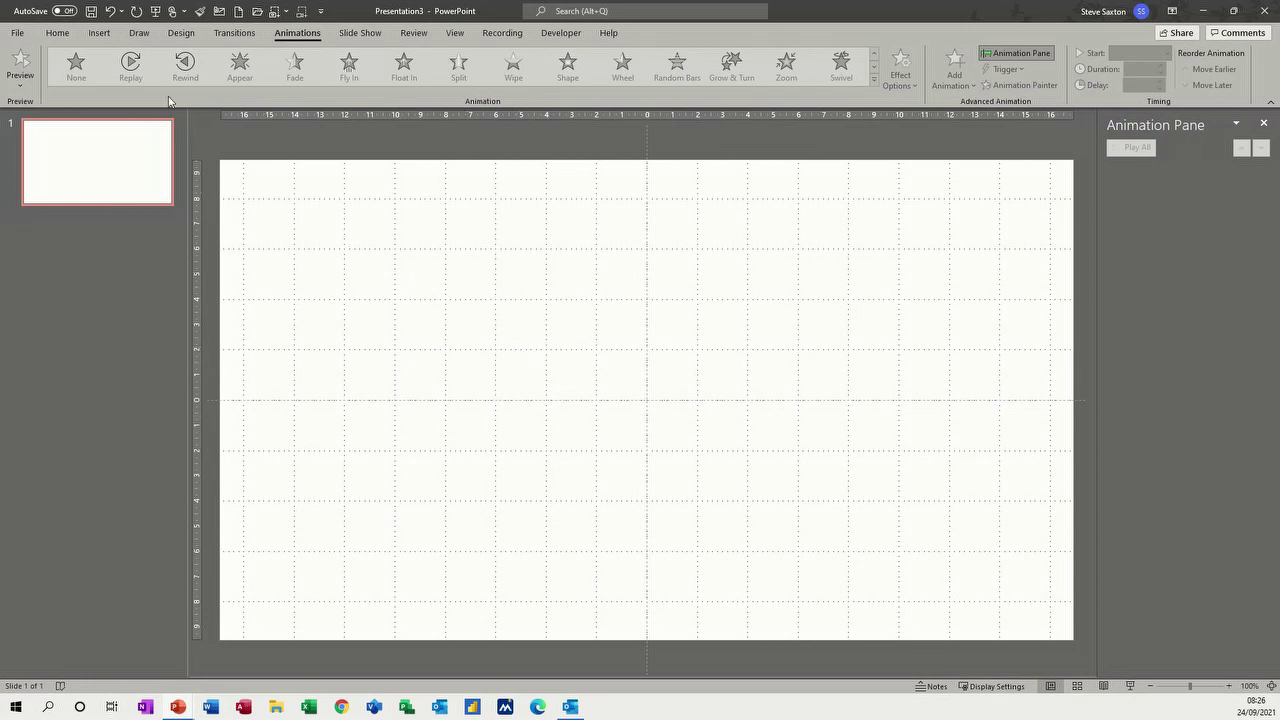
Apply the Title and Content layout to the slide and place the cursor in the content placeholder.
{"action": "left_click", "coordinate": [61, 38]}
{"action": "left_click", "coordinate": [195, 53]}
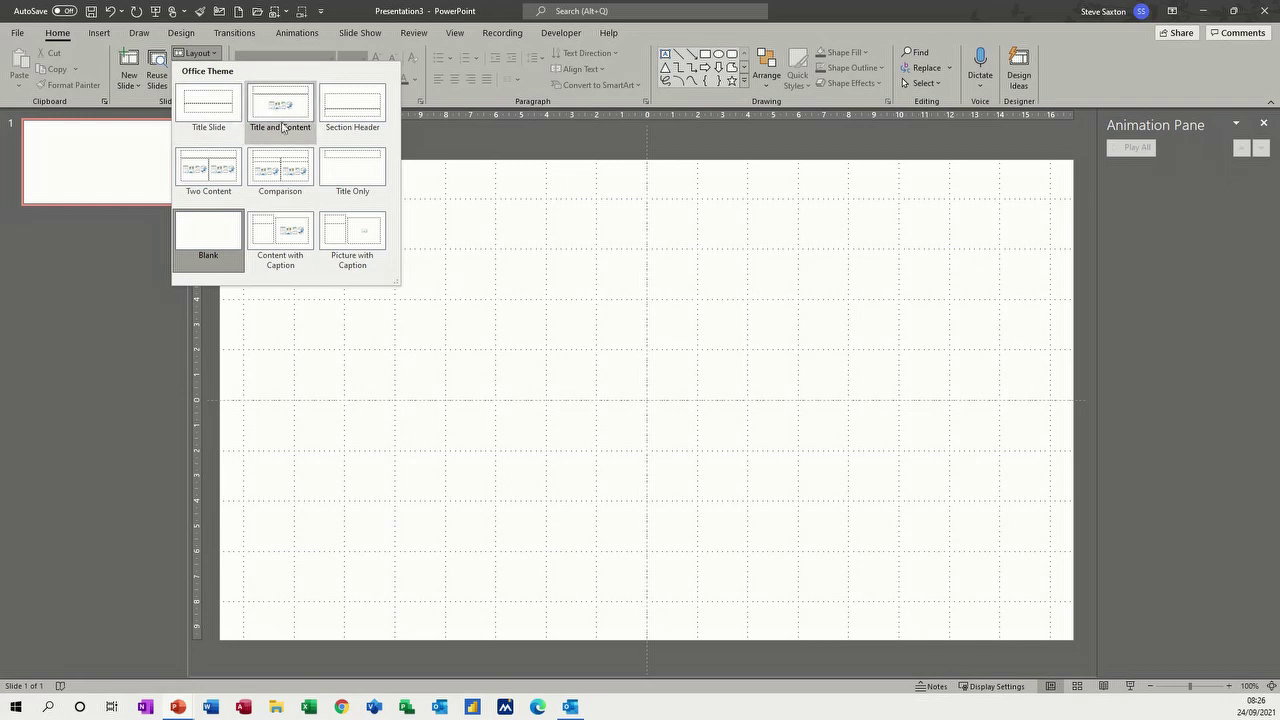
{"action": "left_click", "coordinate": [281, 113]}
{"action": "left_click", "coordinate": [443, 307]}
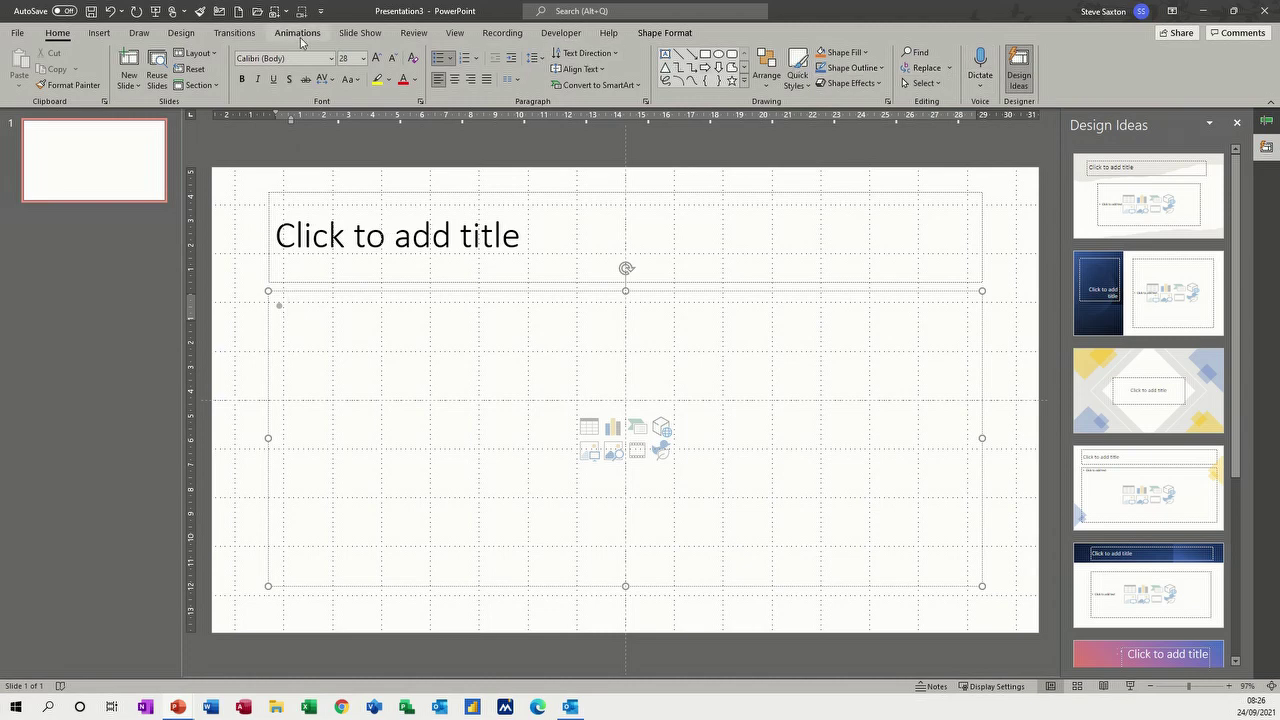
Examine the available animation effects and the complete list of additional motion paths without applying any.
{"action": "key", "text": "alt+a"}
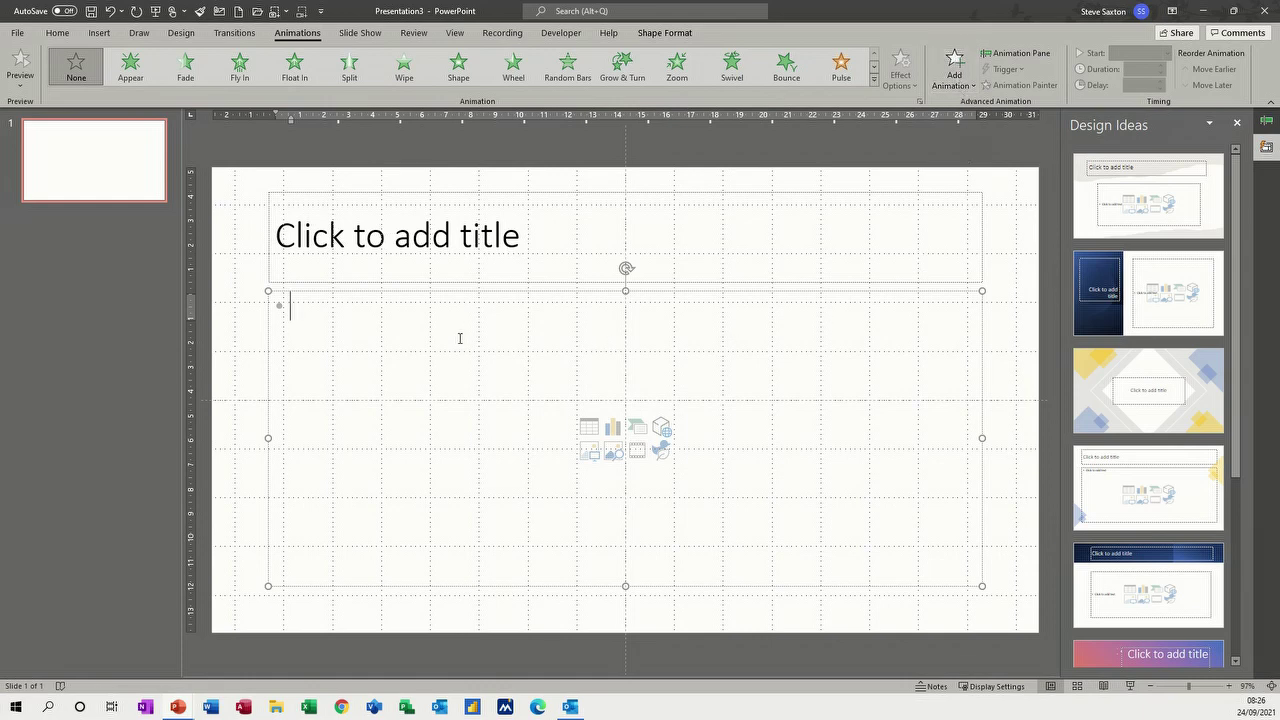
{"action": "left_click", "coordinate": [874, 80]}
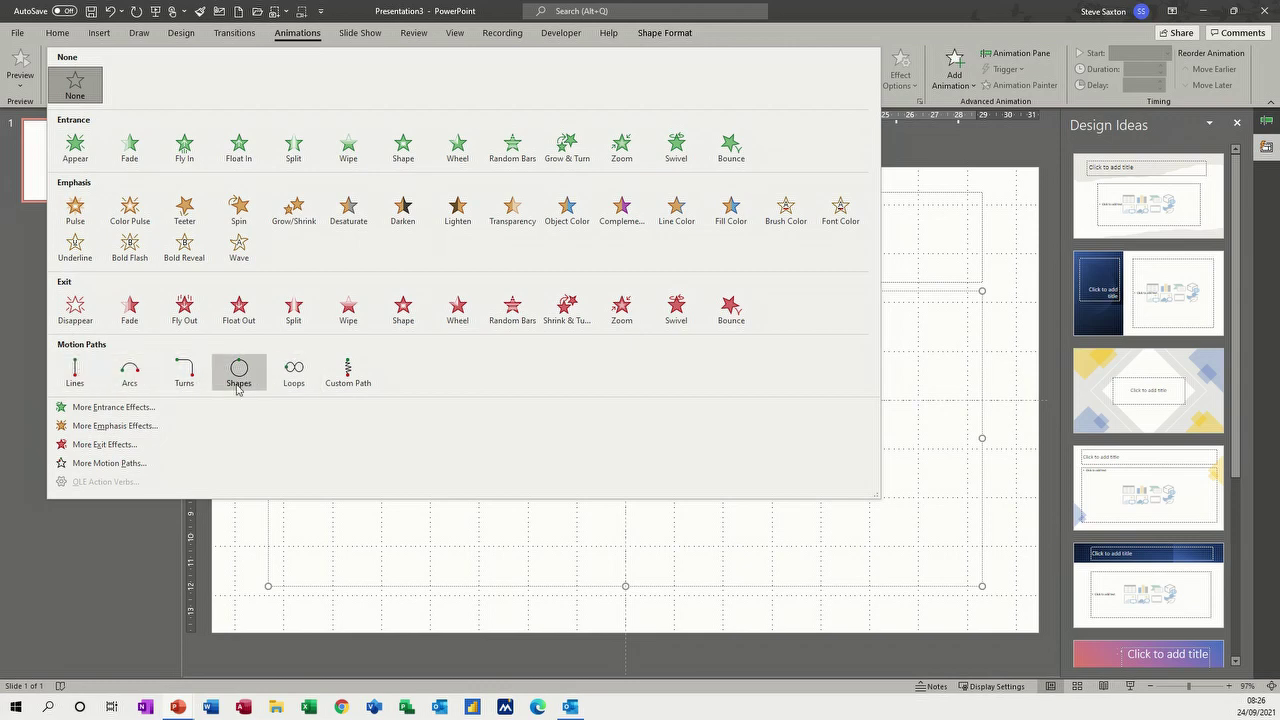
{"action": "left_click", "coordinate": [953, 73]}
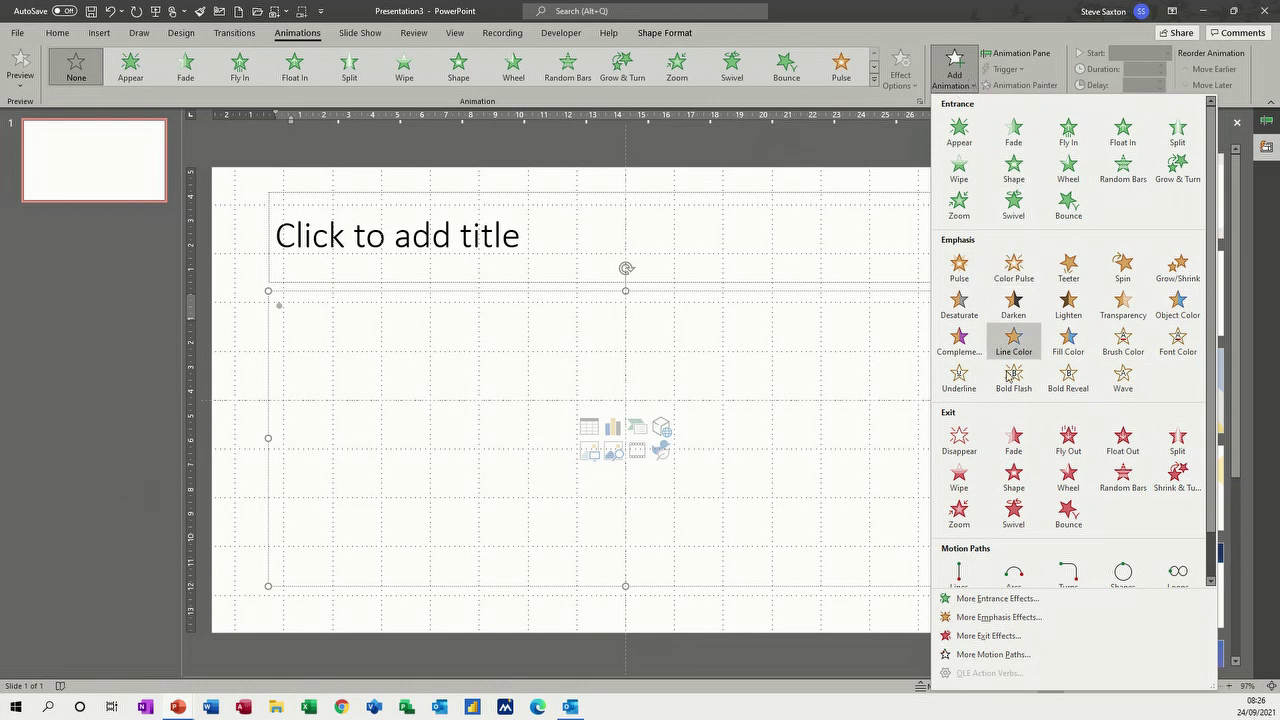
{"action": "scroll", "coordinate": [1212, 503], "scroll_direction": "down", "scroll_amount": 1}
{"action": "scroll", "coordinate": [1211, 504], "scroll_direction": "down", "scroll_amount": 1}
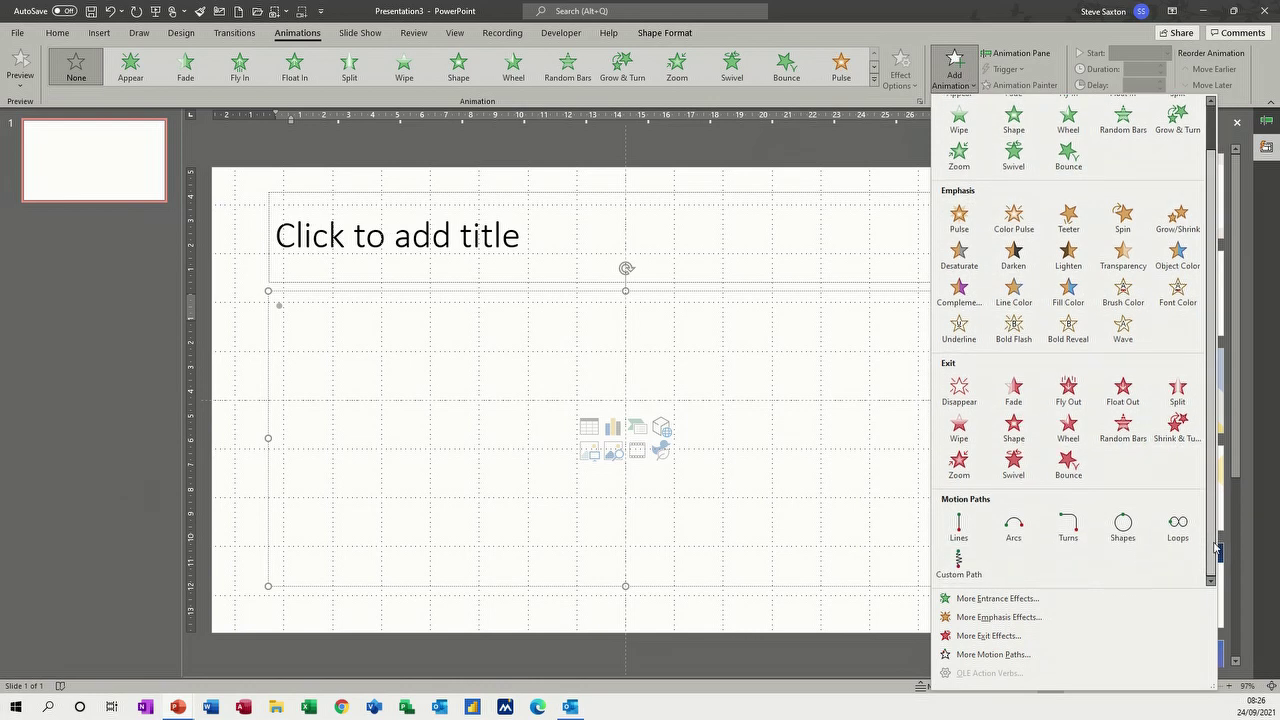
{"action": "left_click", "coordinate": [977, 658]}
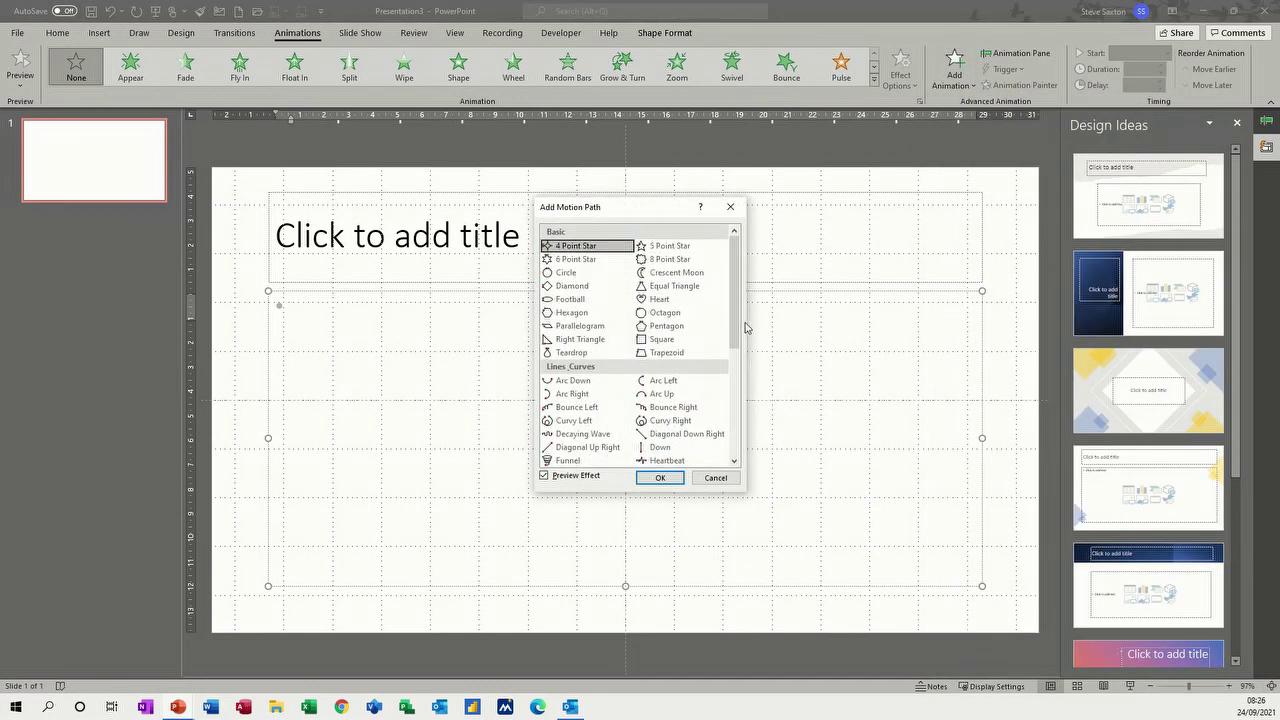
{"action": "scroll", "coordinate": [741, 350], "scroll_direction": "down", "scroll_amount": 2}
{"action": "left_click_drag", "start_coordinate": [741, 357], "coordinate": [739, 432]}
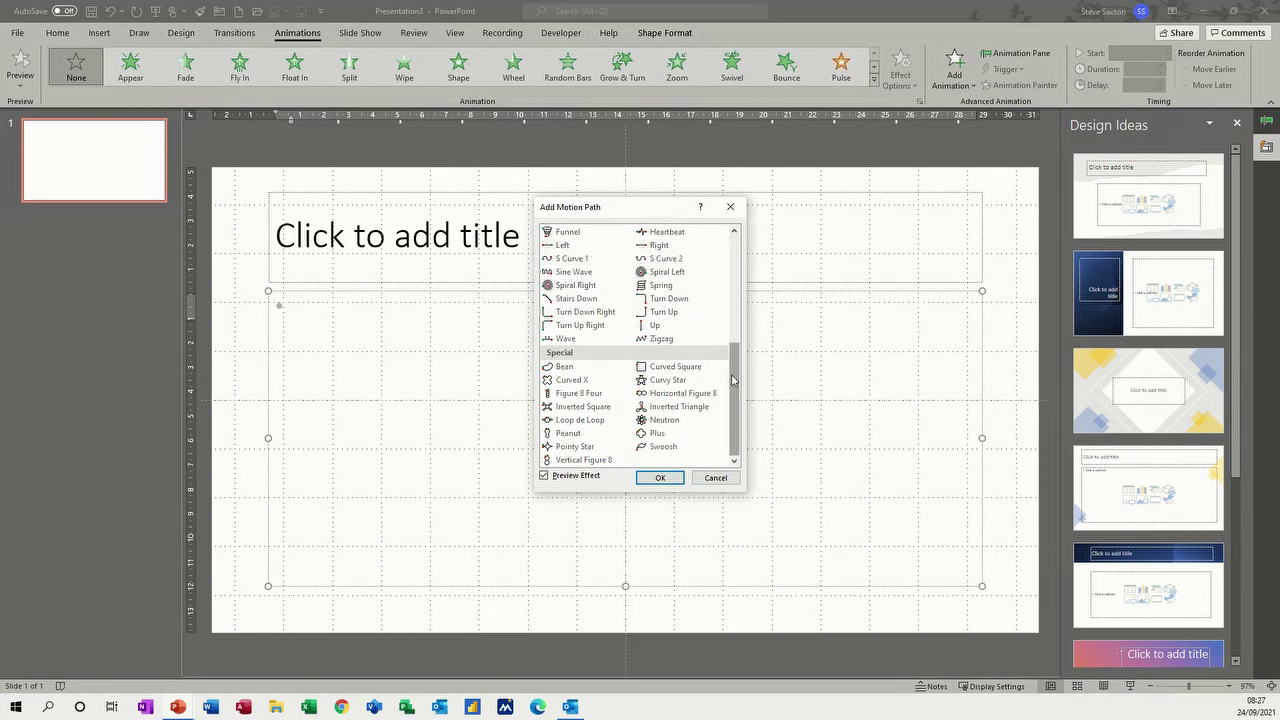
{"action": "scroll", "coordinate": [731, 395], "scroll_direction": "up", "scroll_amount": 6}
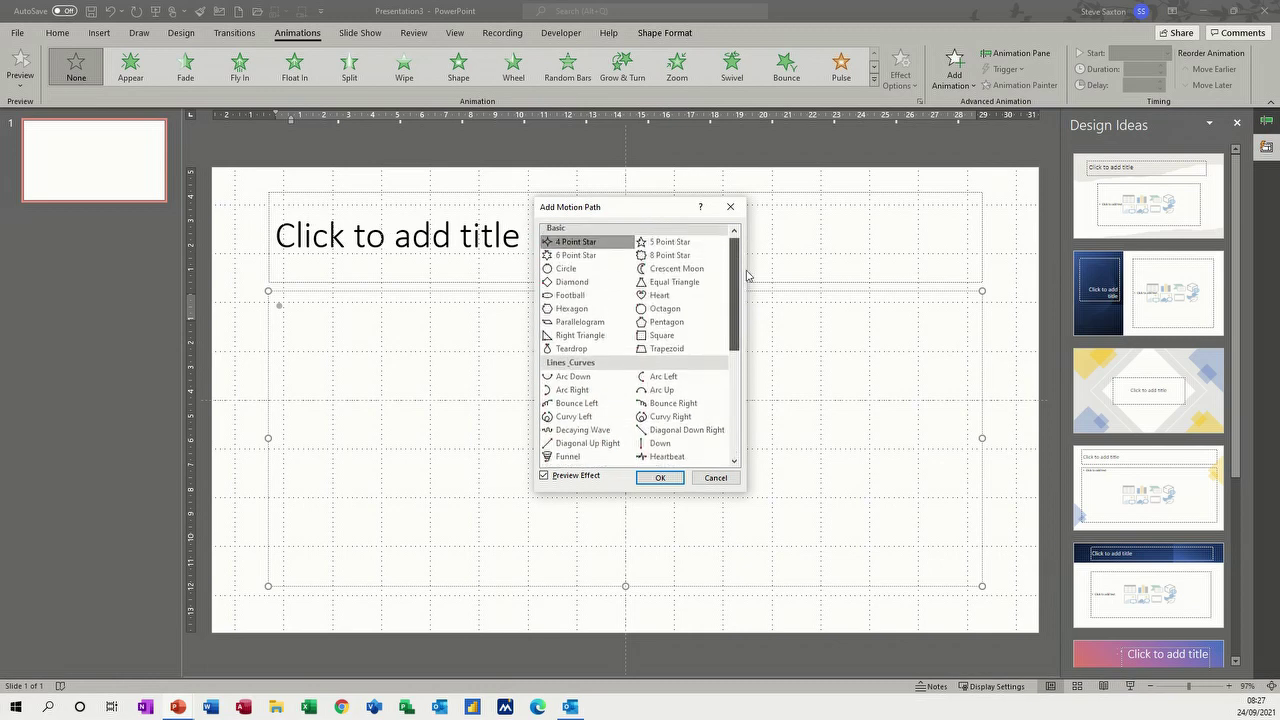
{"action": "left_click", "coordinate": [715, 477]}
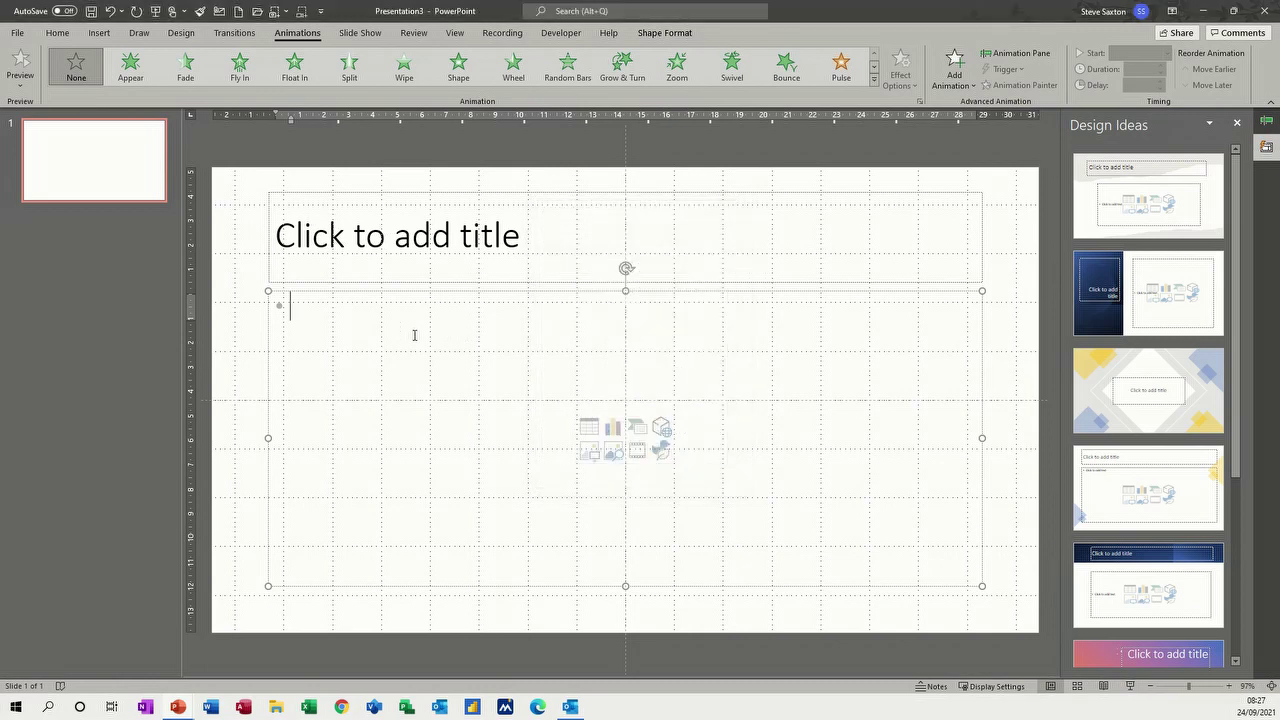
Insert dragoon.jpg from the PHOTOS Waterloo folder and shrink it to about 2.31 cm high below the start of the title placeholder.
{"action": "left_click", "coordinate": [97, 36]}
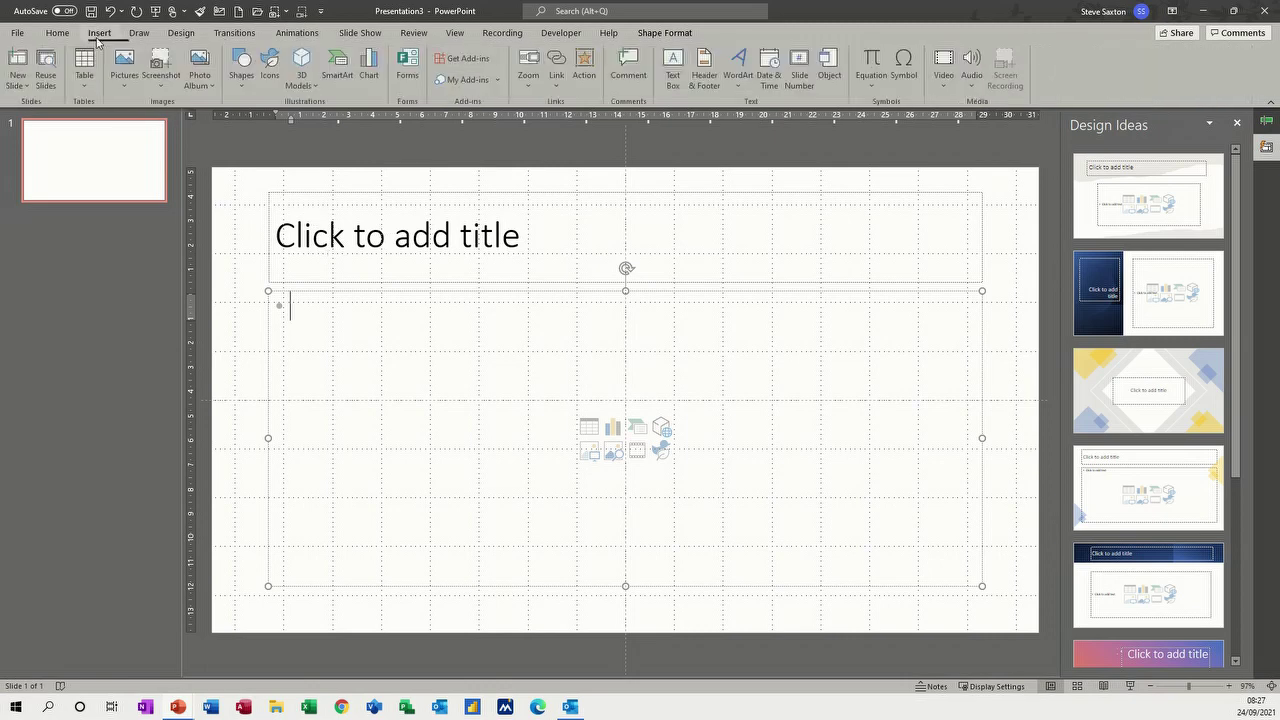
{"action": "left_click", "coordinate": [127, 88]}
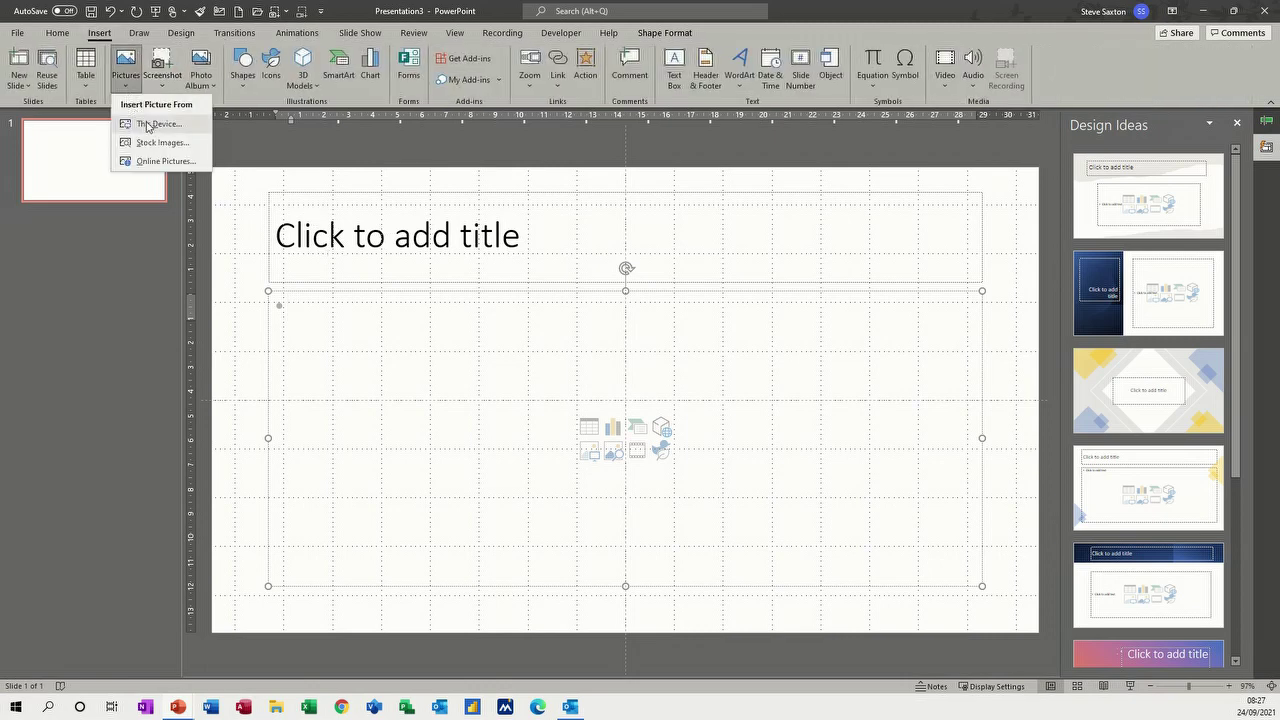
{"action": "left_click", "coordinate": [147, 124]}
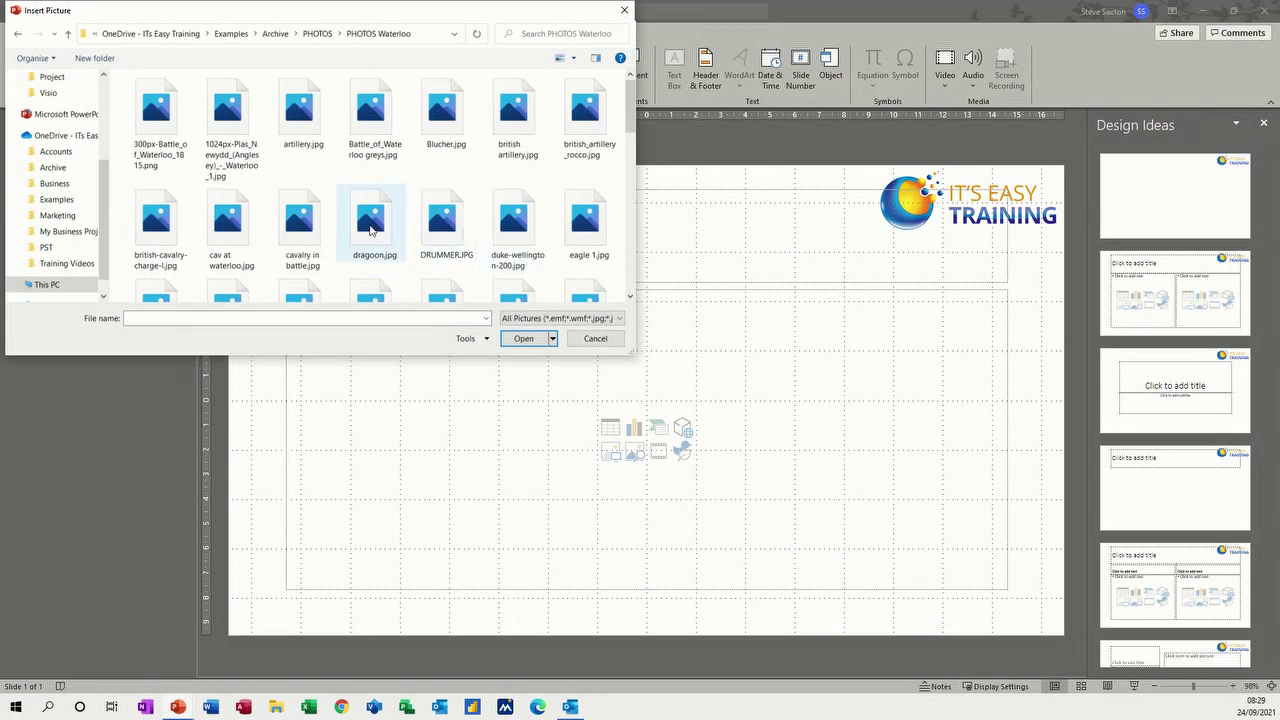
{"action": "left_click", "coordinate": [368, 230]}
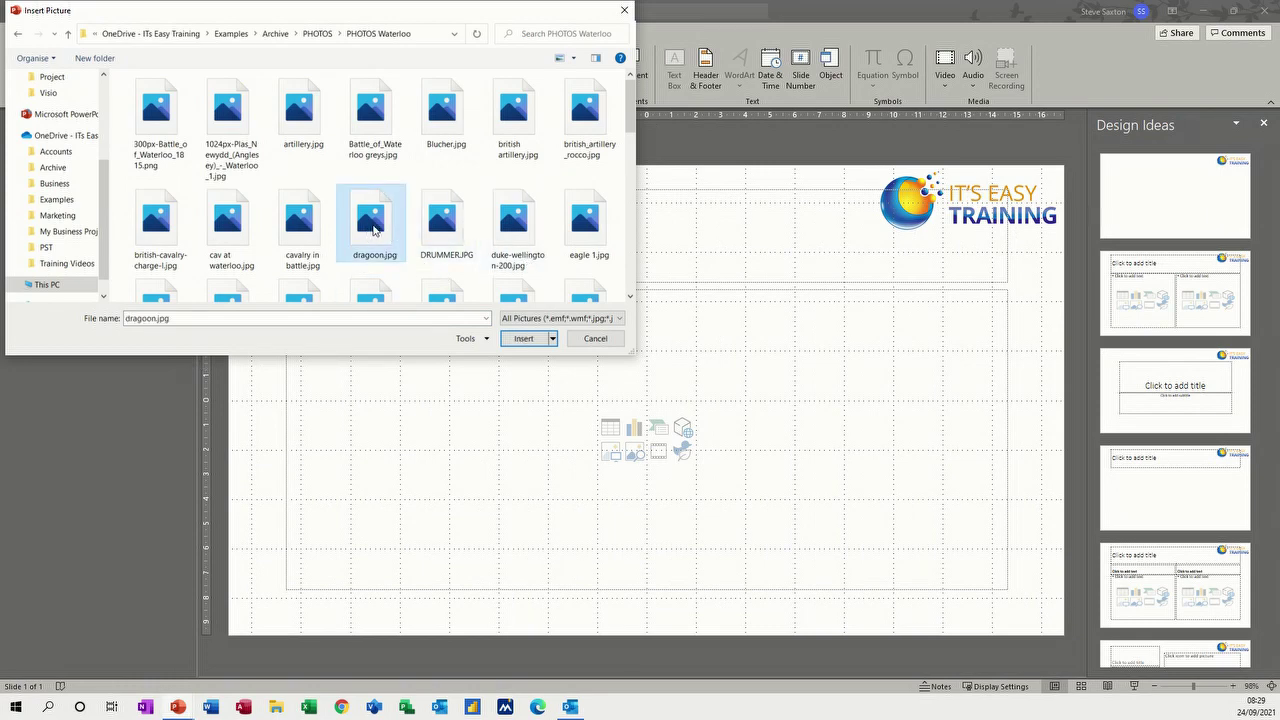
{"action": "left_click", "coordinate": [524, 340]}
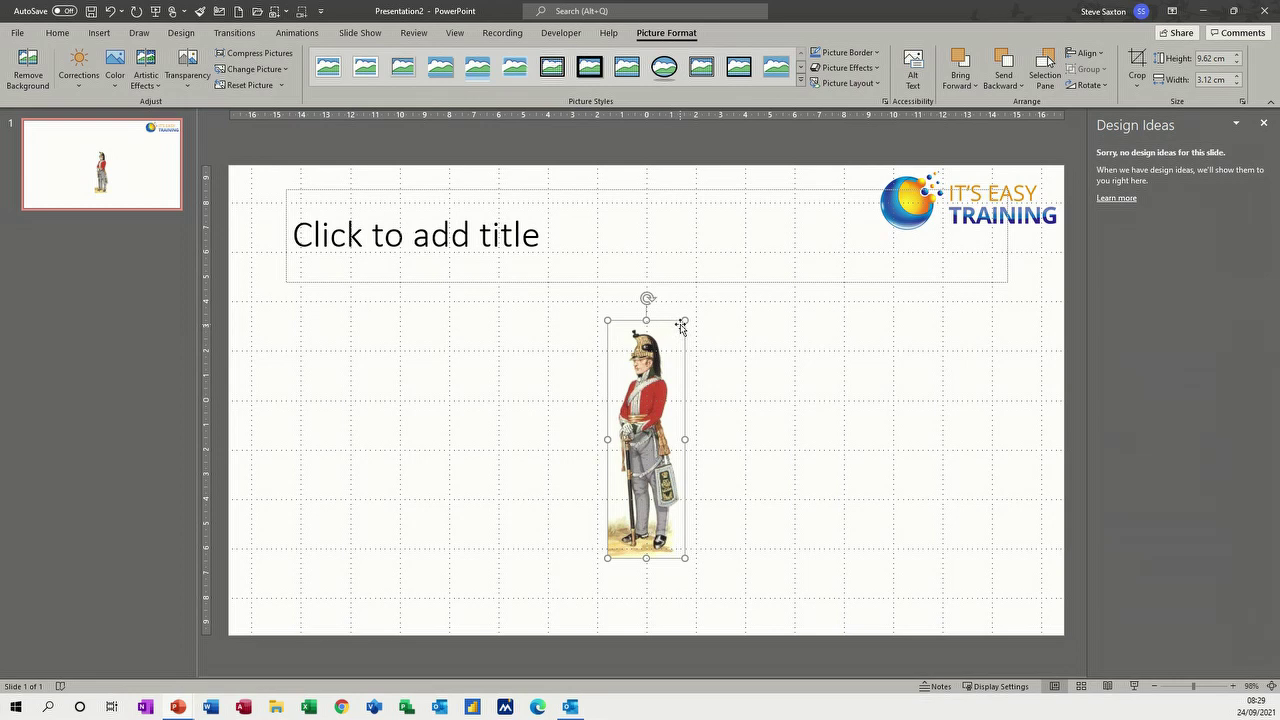
{"action": "mouse_move", "coordinate": [681, 321]}
{"action": "left_mouse_down"}
{"action": "mouse_move", "coordinate": [610, 500]}
{"action": "mouse_move", "coordinate": [295, 330]}
{"action": "left_mouse_up"}
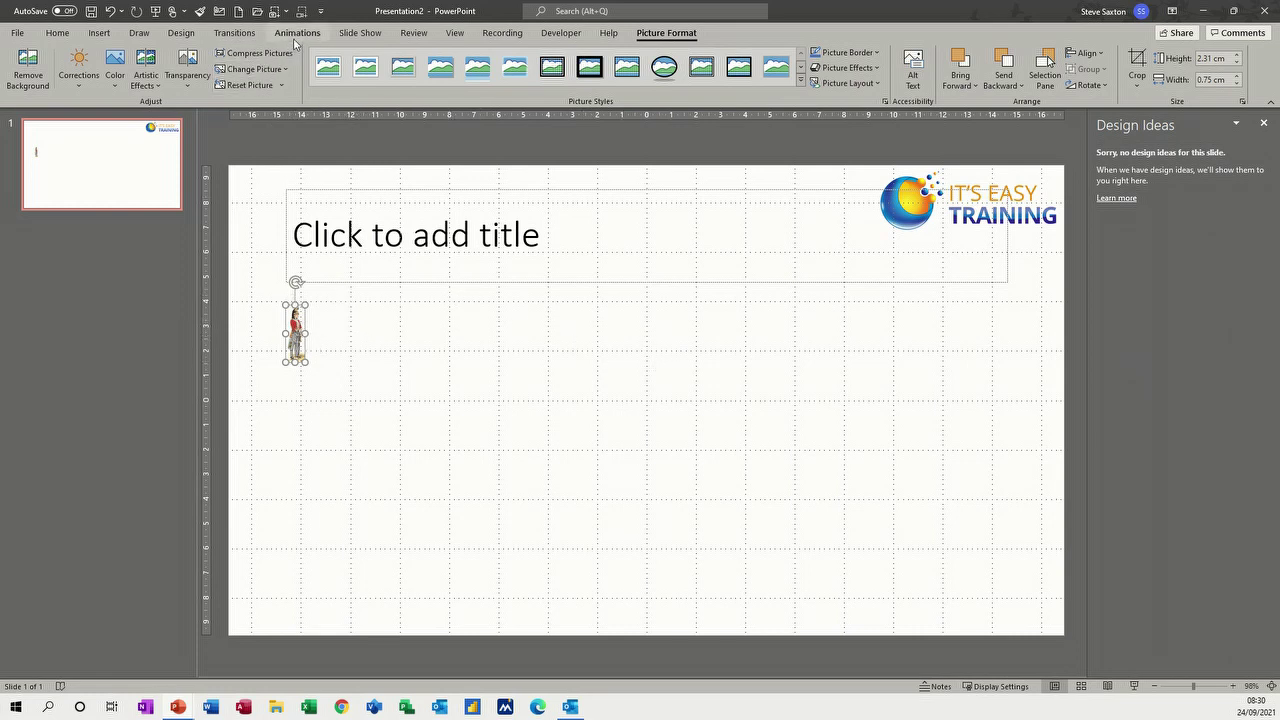
Add an Arcs motion path animation to the soldier picture.
{"action": "left_click", "coordinate": [296, 33]}
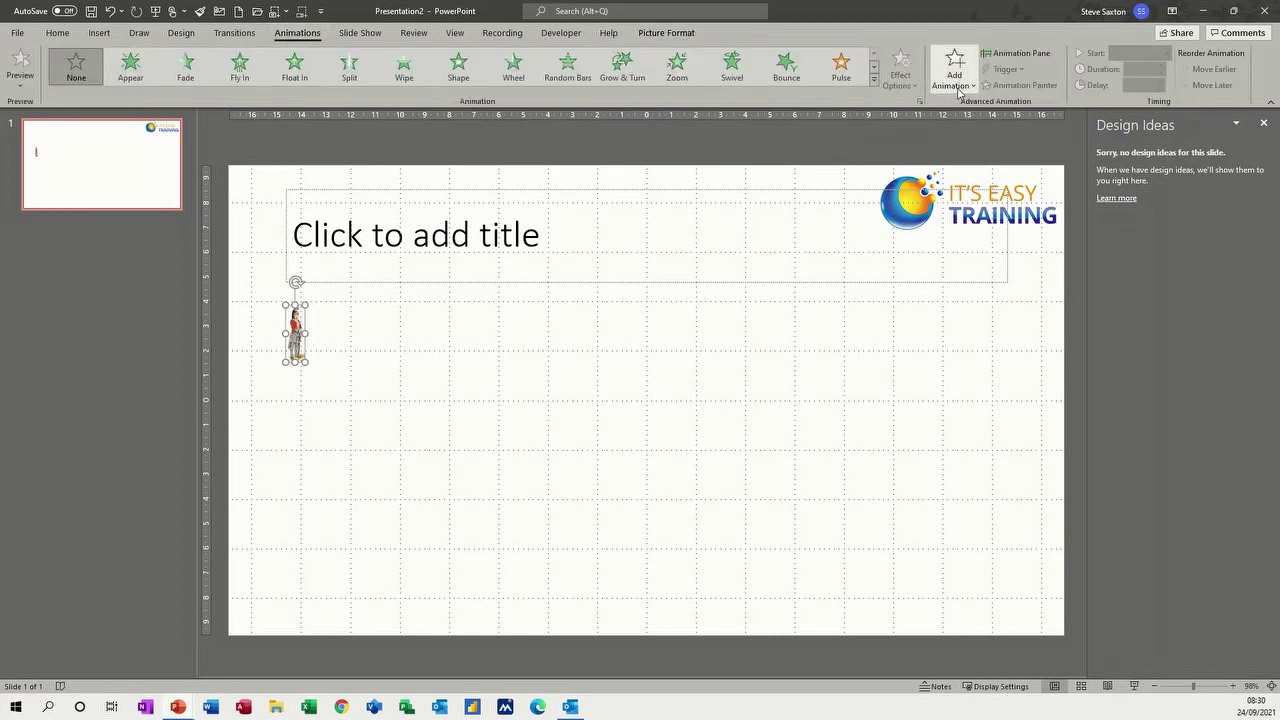
{"action": "left_click", "coordinate": [954, 68]}
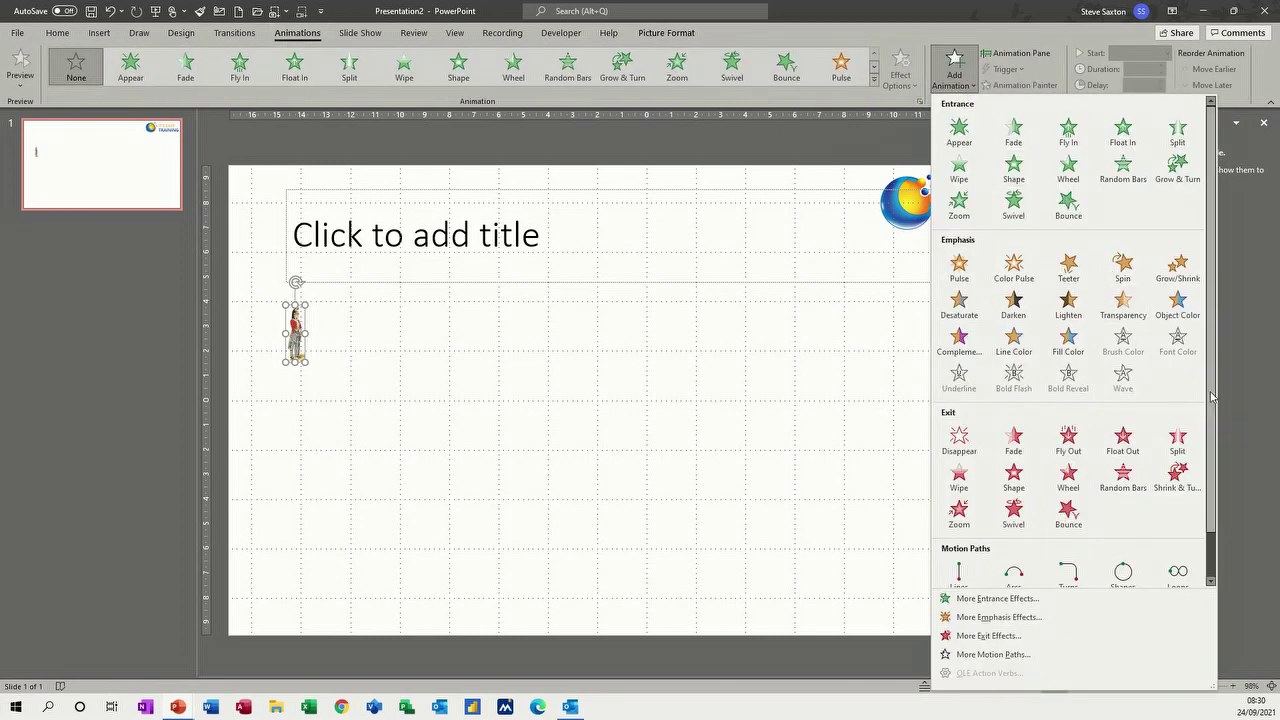
{"action": "scroll", "coordinate": [1208, 398], "scroll_direction": "down", "scroll_amount": 1}
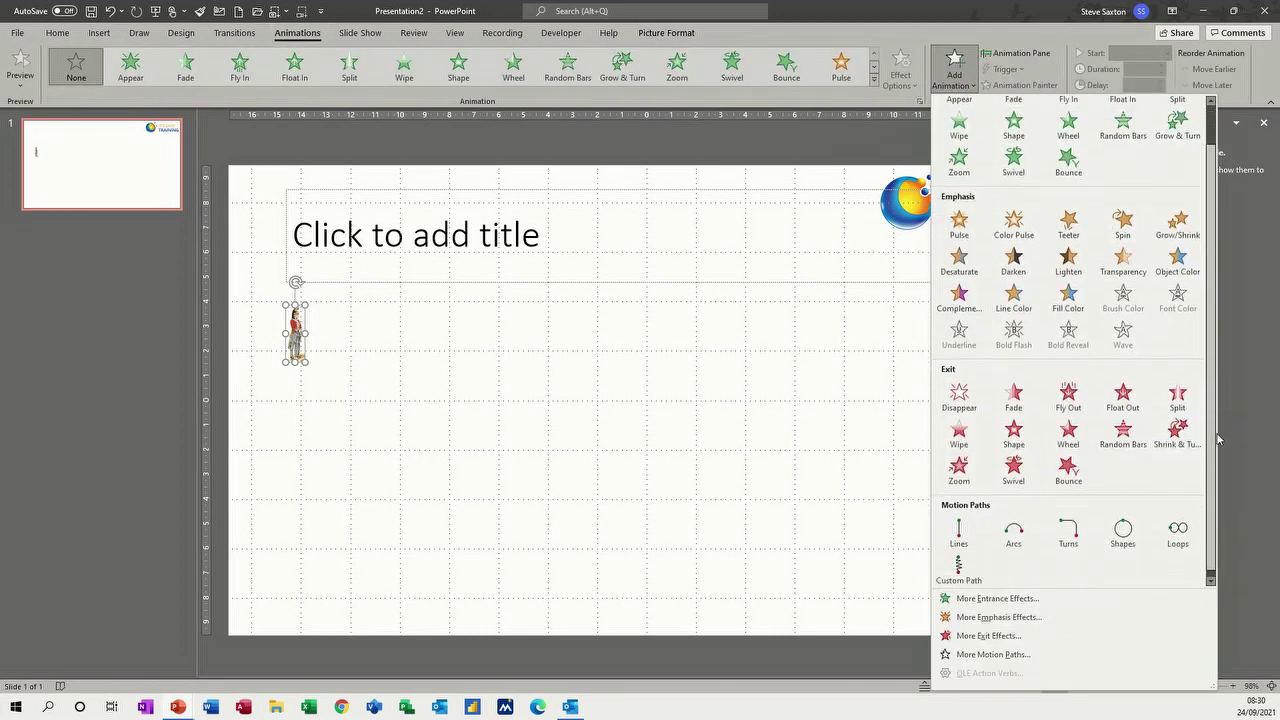
{"action": "left_click", "coordinate": [1014, 527]}
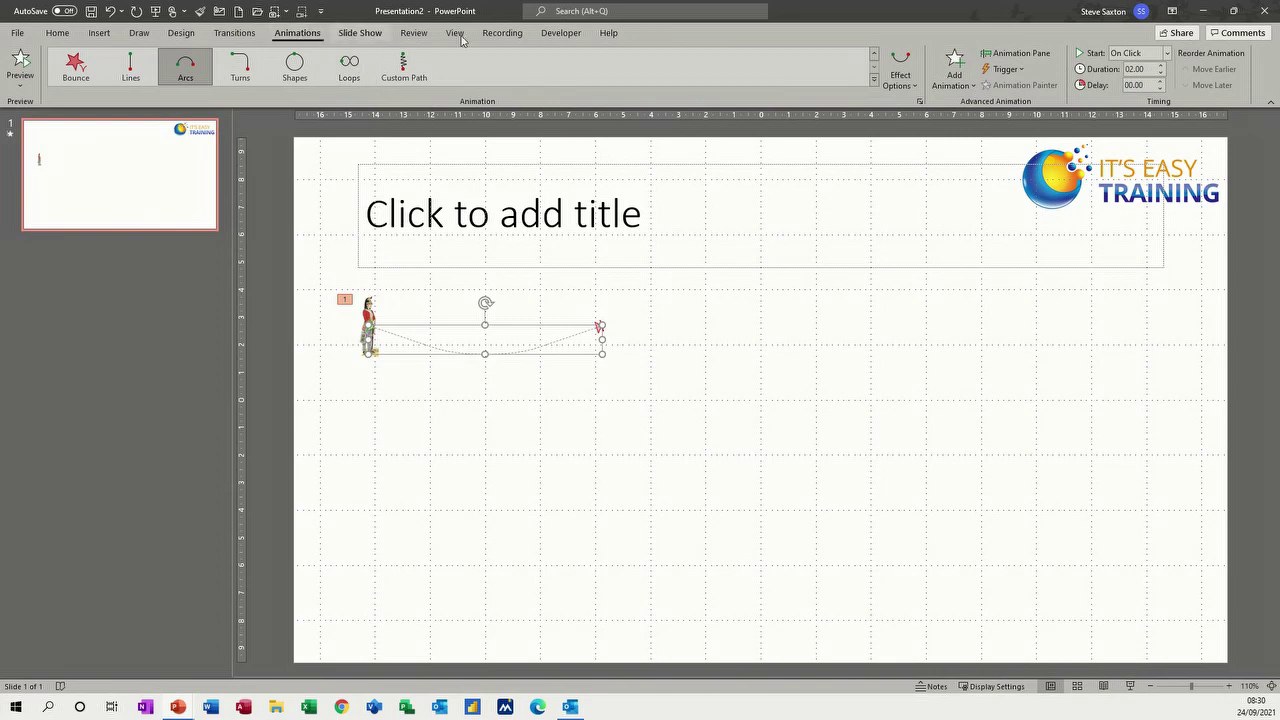
Play the arc animation from the Animation Pane and stretch its path horizontally to about the middle of the slide.
{"action": "left_click", "coordinate": [1014, 54]}
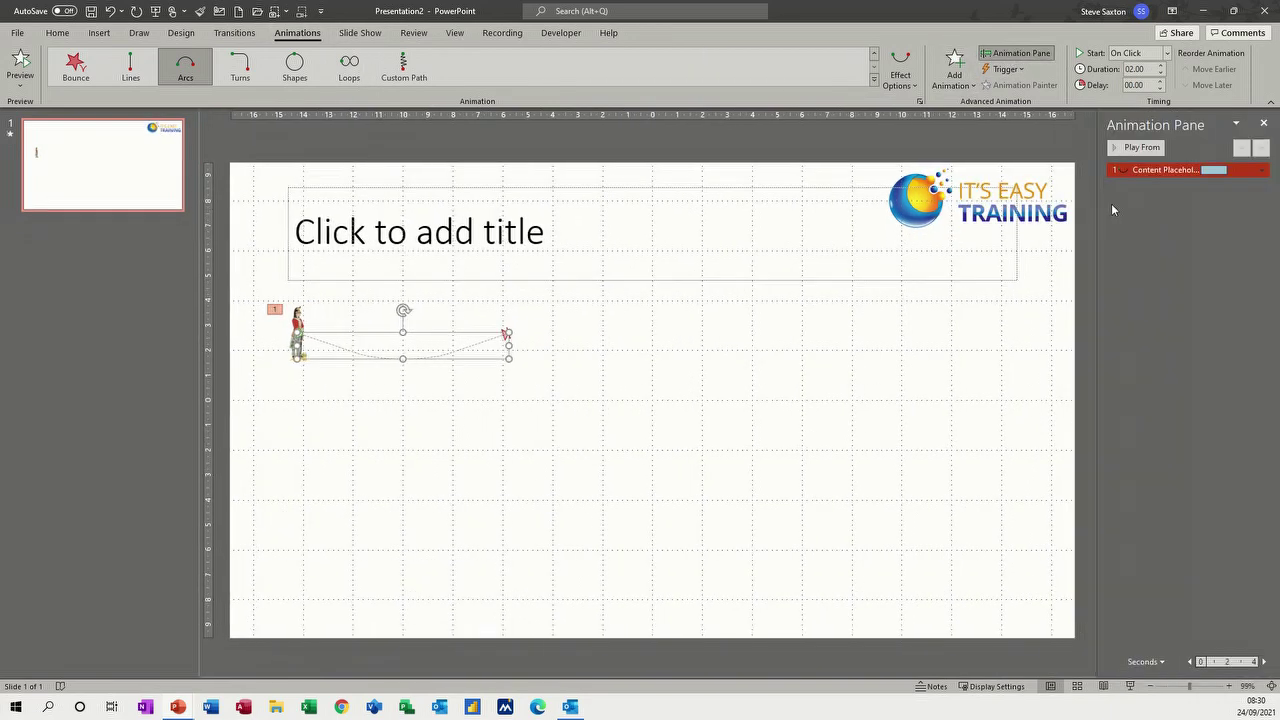
{"action": "left_click", "coordinate": [1134, 150]}
{"action": "left_click_drag", "start_coordinate": [508, 338], "coordinate": [660, 338]}
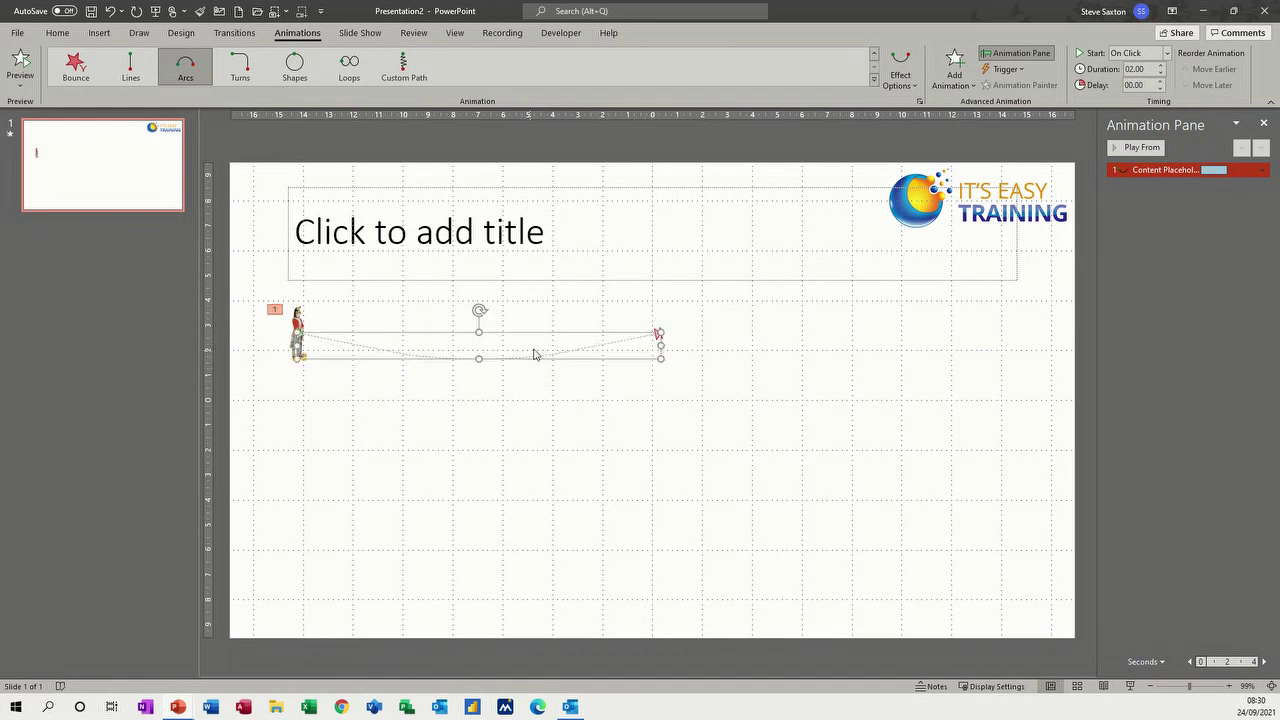
Set the arc animation's smooth end to 0 sec and its duration to 5 seconds (Very Slow), leaving it without repeat.
{"action": "left_click", "coordinate": [1262, 170]}
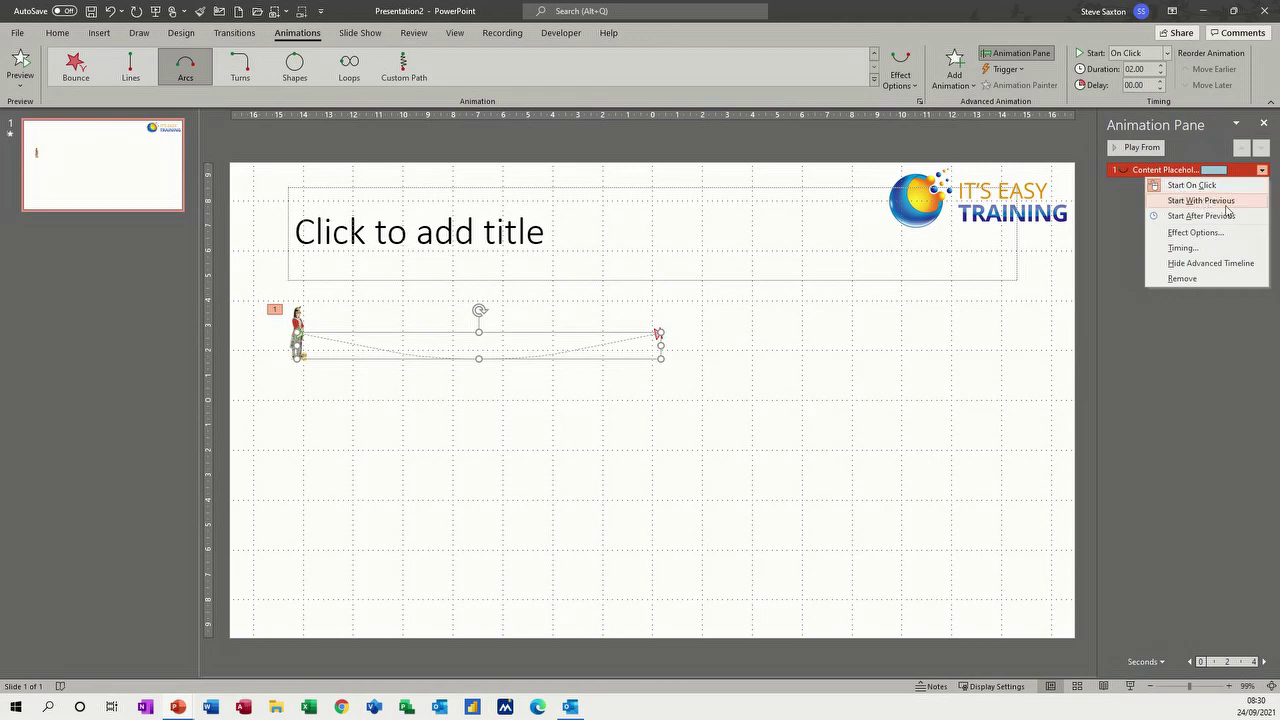
{"action": "left_click", "coordinate": [1195, 232]}
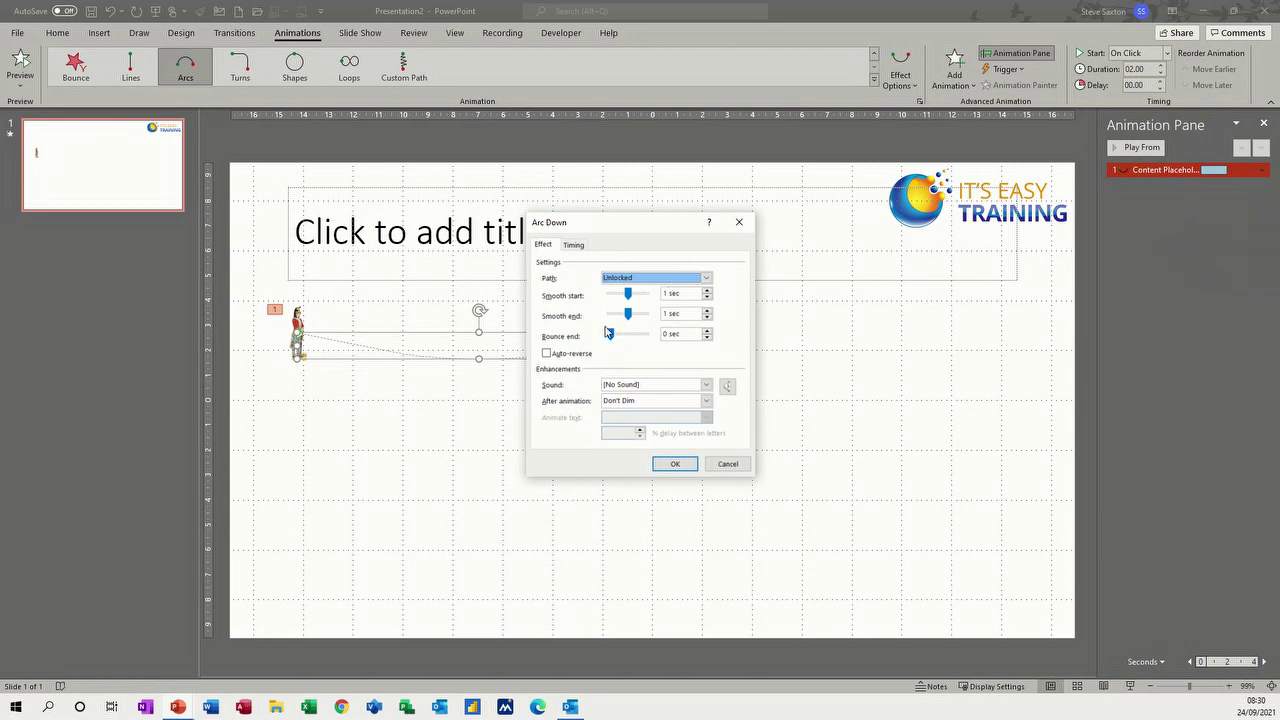
{"action": "mouse_move", "coordinate": [610, 337]}
{"action": "left_mouse_down"}
{"action": "mouse_move", "coordinate": [626, 340]}
{"action": "mouse_move", "coordinate": [612, 341]}
{"action": "left_mouse_up"}
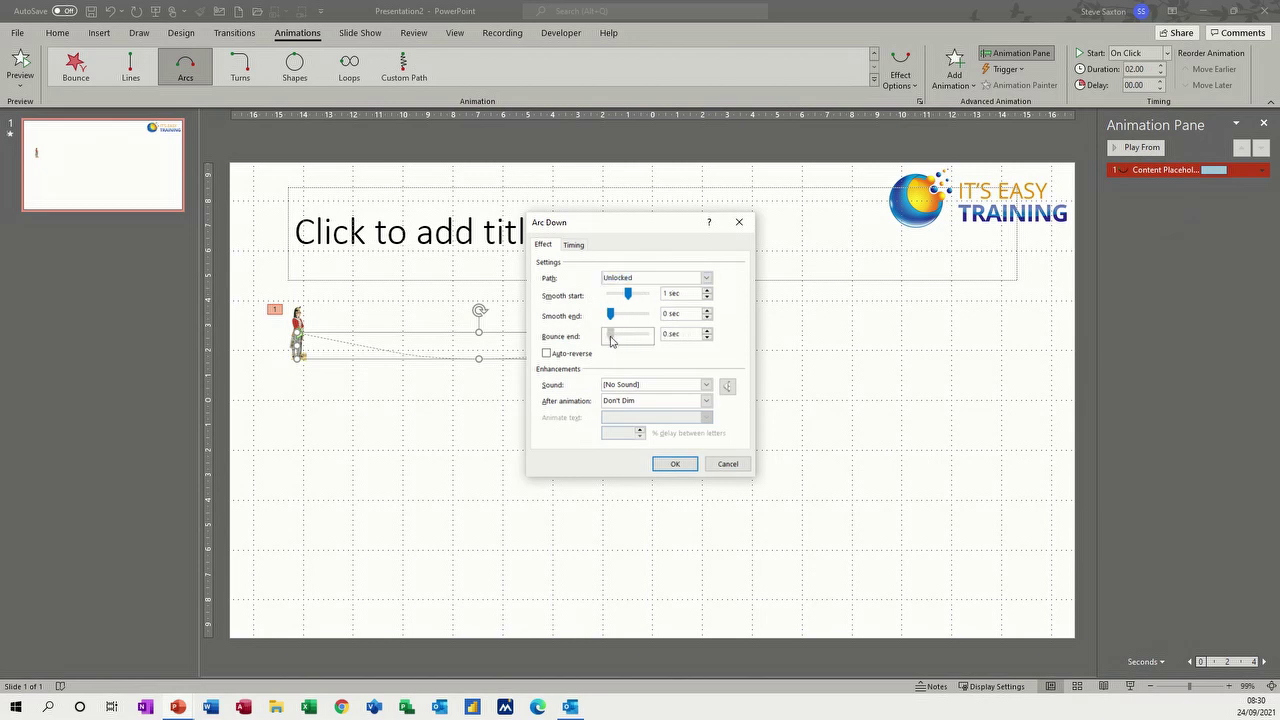
{"action": "left_click", "coordinate": [580, 246]}
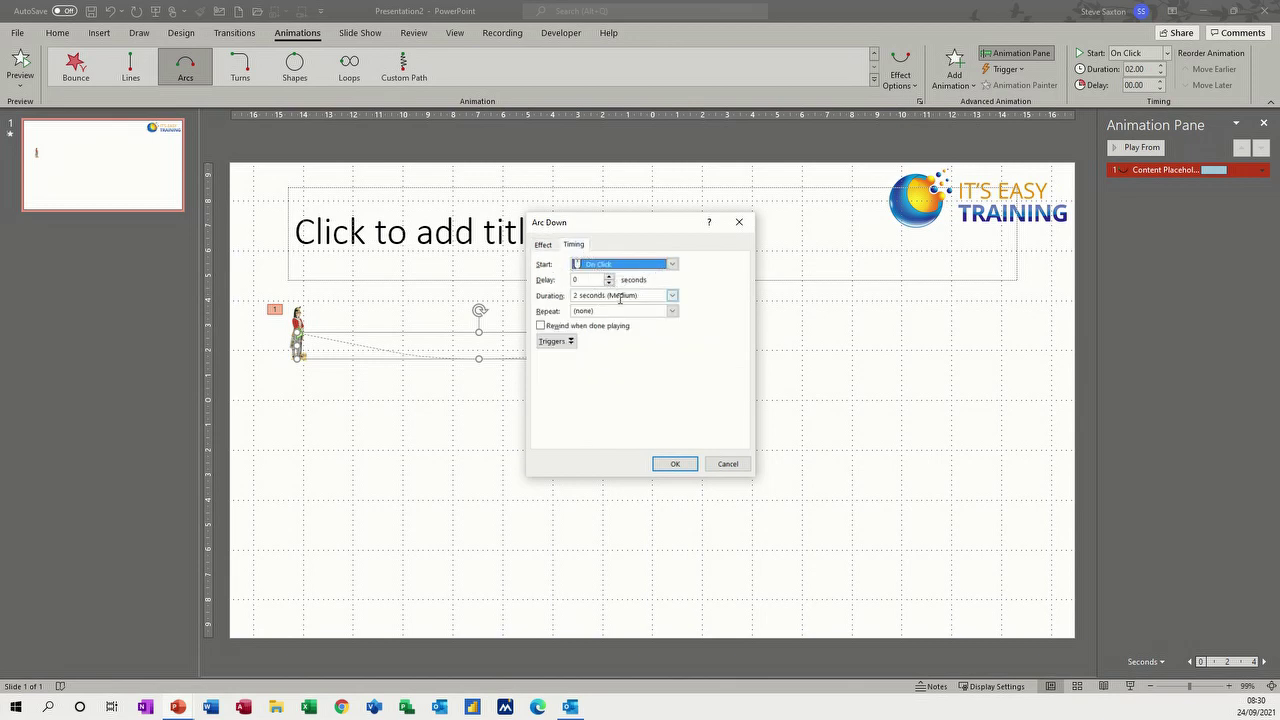
{"action": "left_click", "coordinate": [672, 297]}
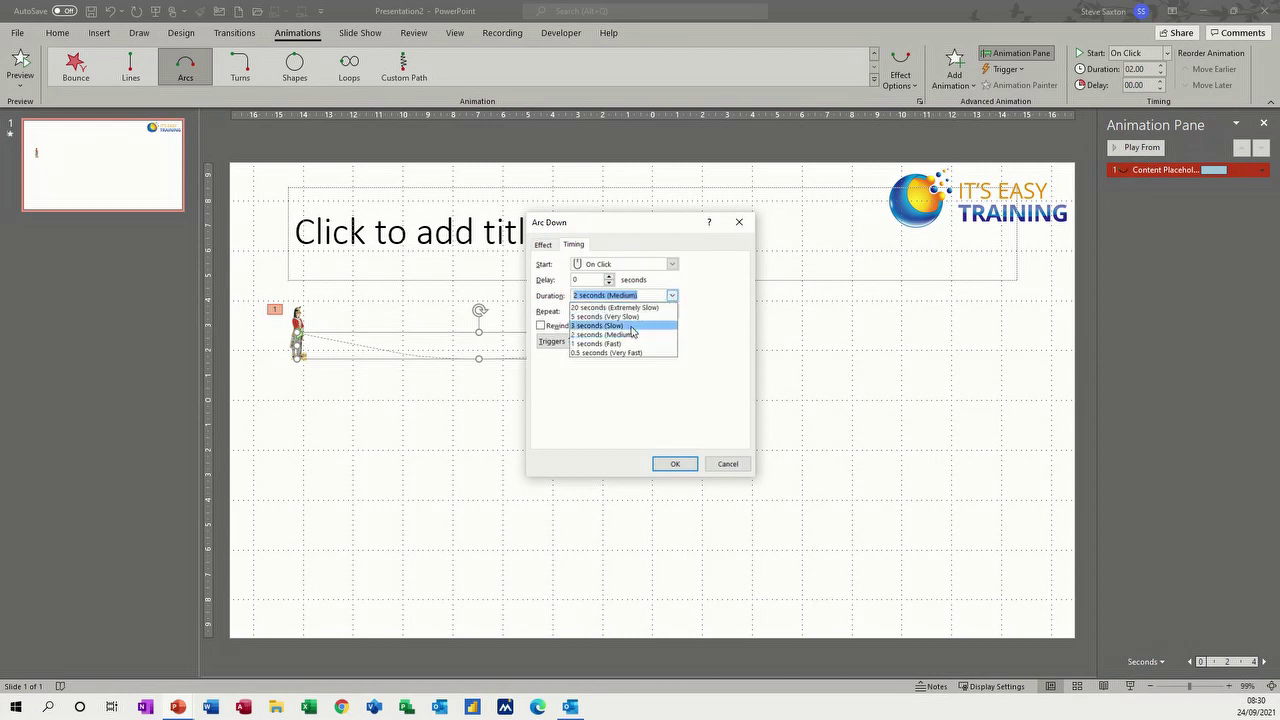
{"action": "left_click", "coordinate": [630, 317]}
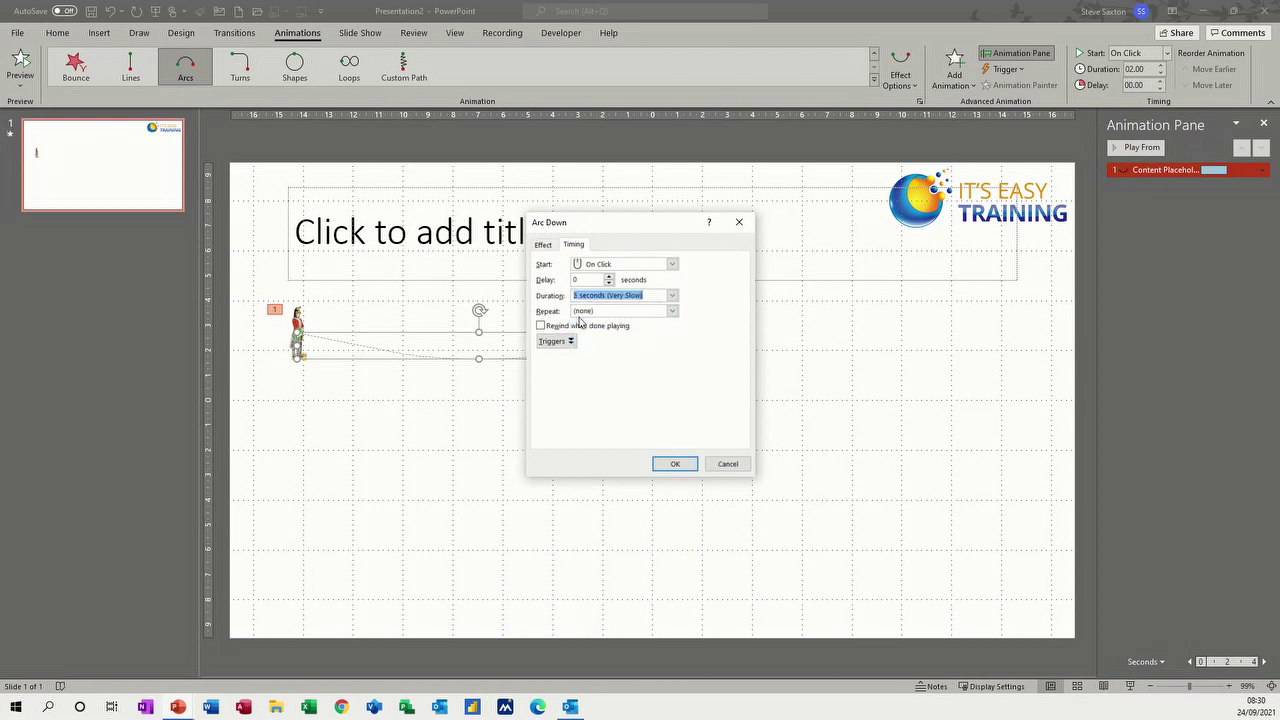
{"action": "left_click", "coordinate": [674, 315]}
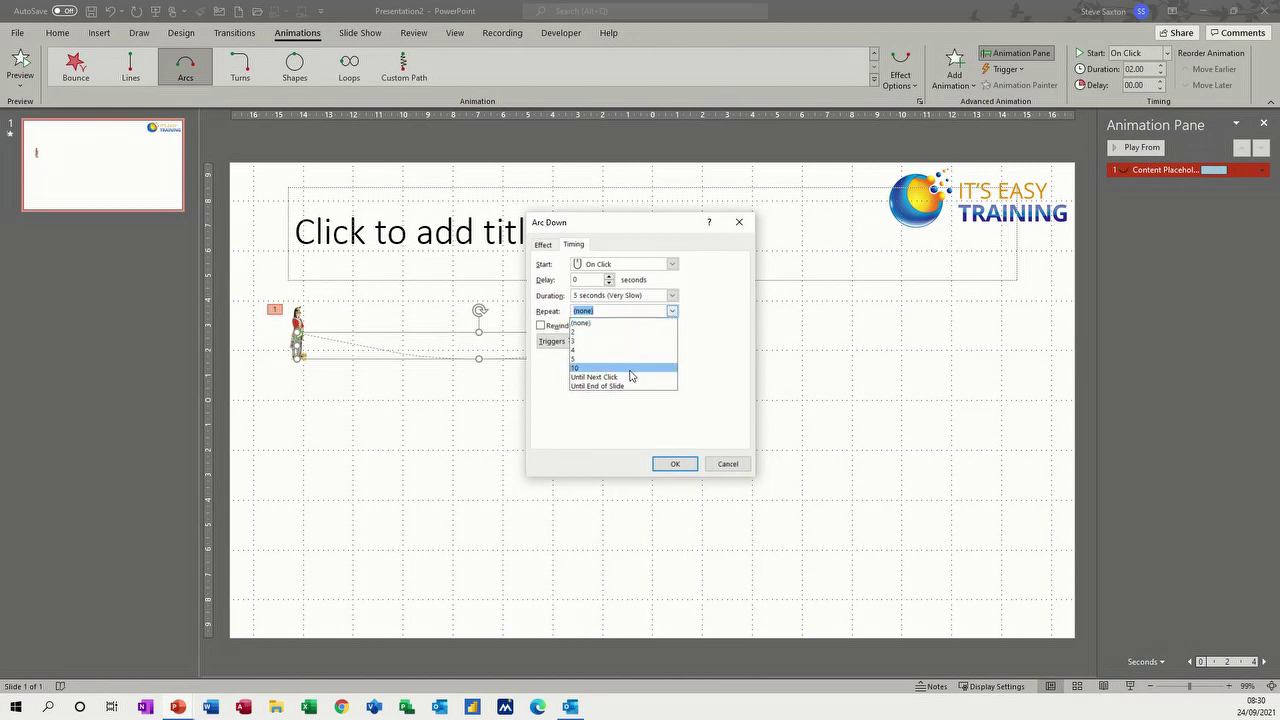
{"action": "left_click", "coordinate": [708, 349]}
{"action": "left_click", "coordinate": [674, 465]}
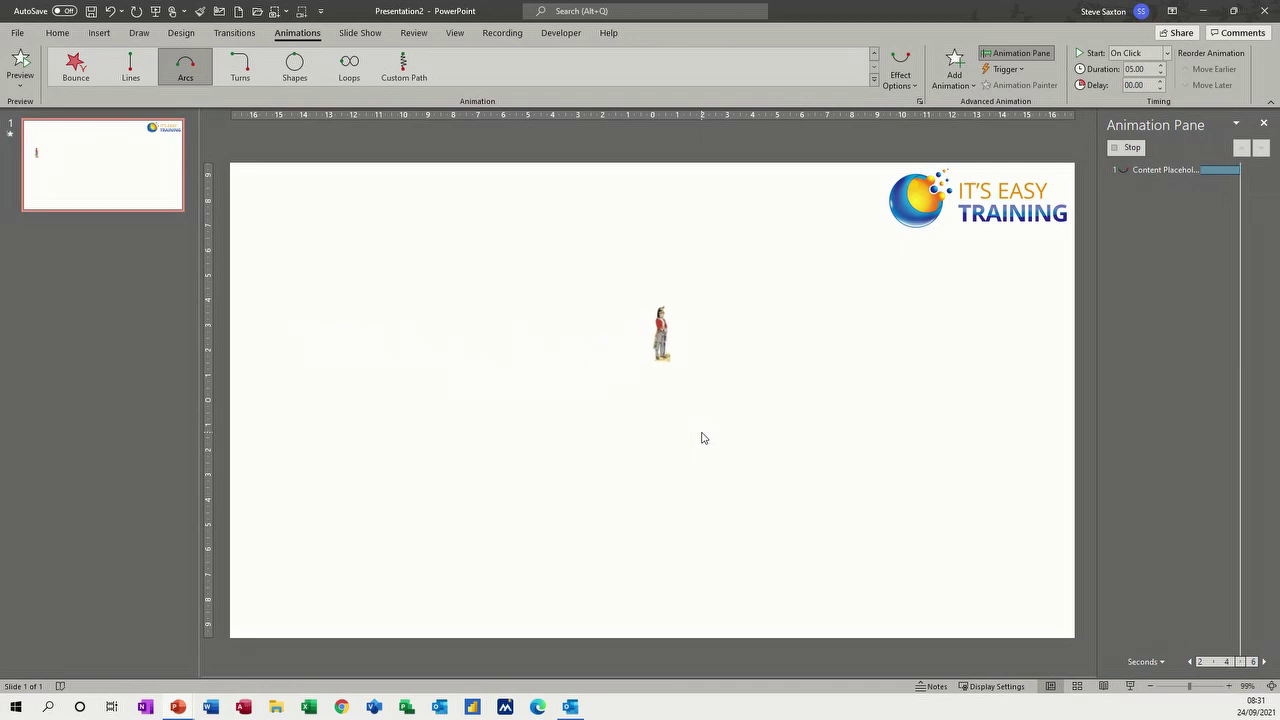
Delete the arc motion path from the soldier picture.
{"action": "left_click", "coordinate": [532, 359]}
{"action": "key", "text": "Delete"}
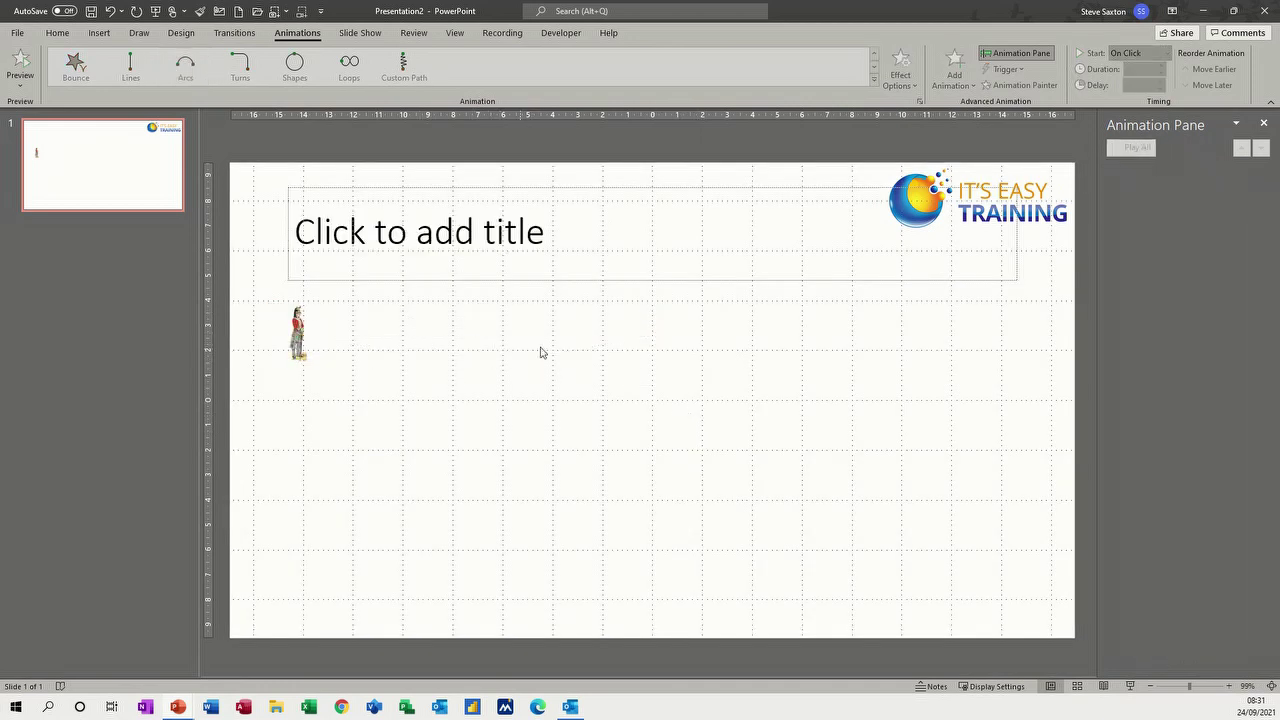
Add a Custom Path animation to the soldier picture, drawn freehand as a looping line descending across the slide and past its far edge.
{"action": "left_click", "coordinate": [298, 330]}
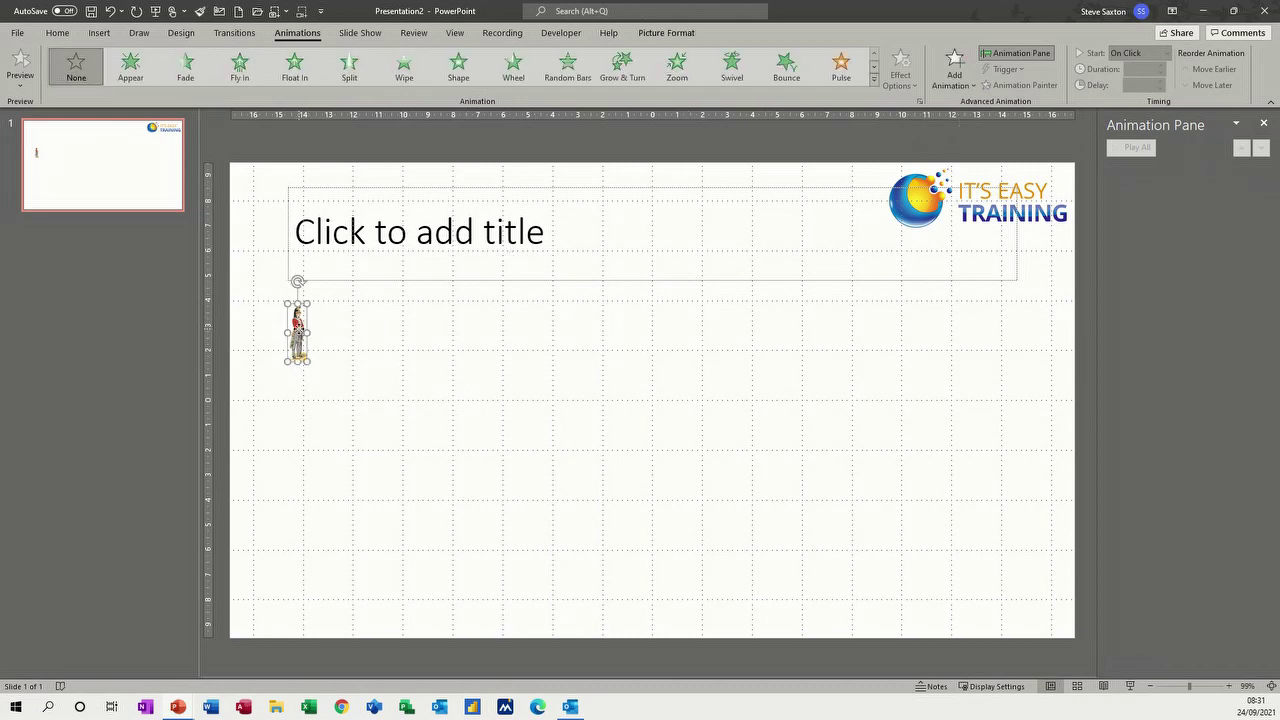
{"action": "left_click", "coordinate": [963, 90]}
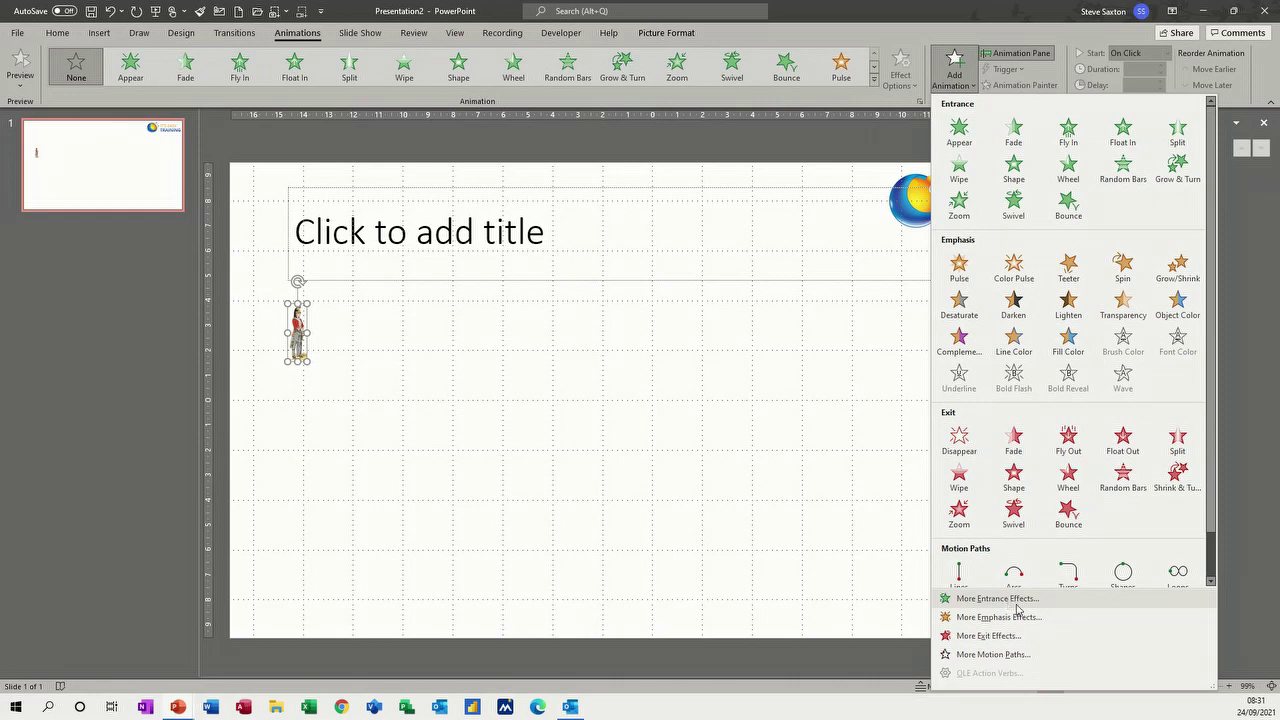
{"action": "scroll", "coordinate": [1198, 514], "scroll_direction": "down", "scroll_amount": 2}
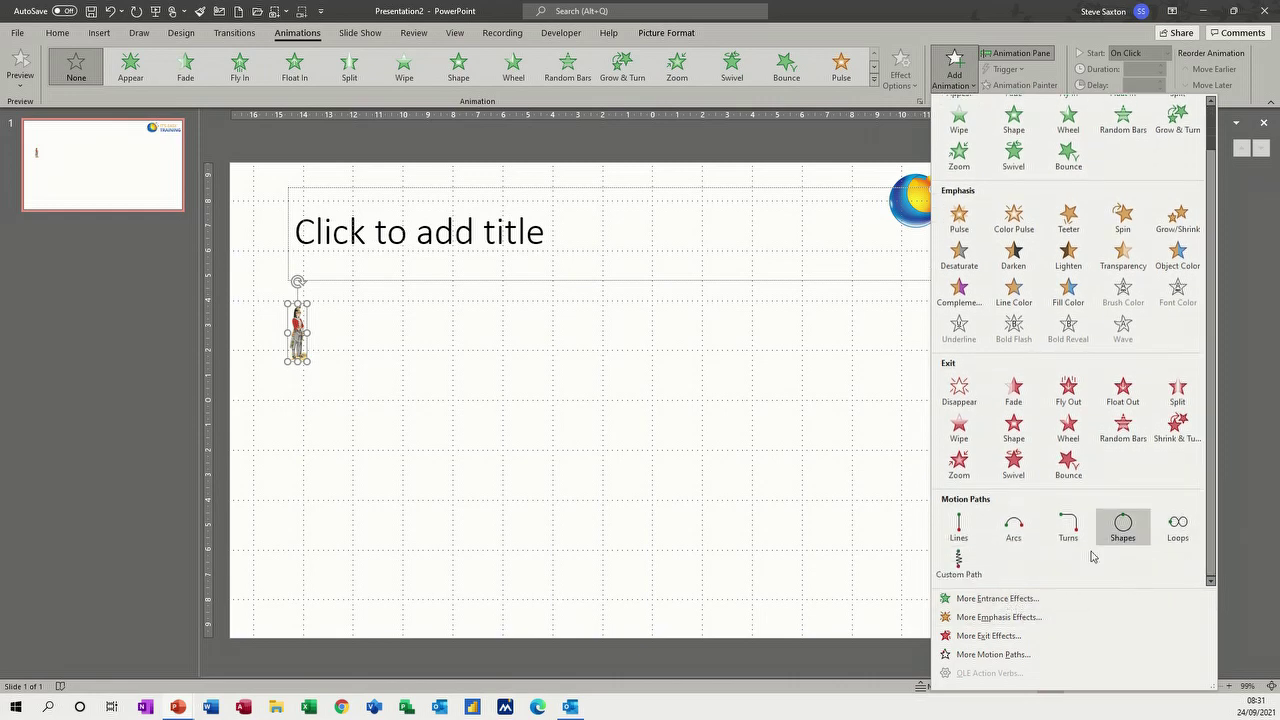
{"action": "left_click", "coordinate": [968, 570]}
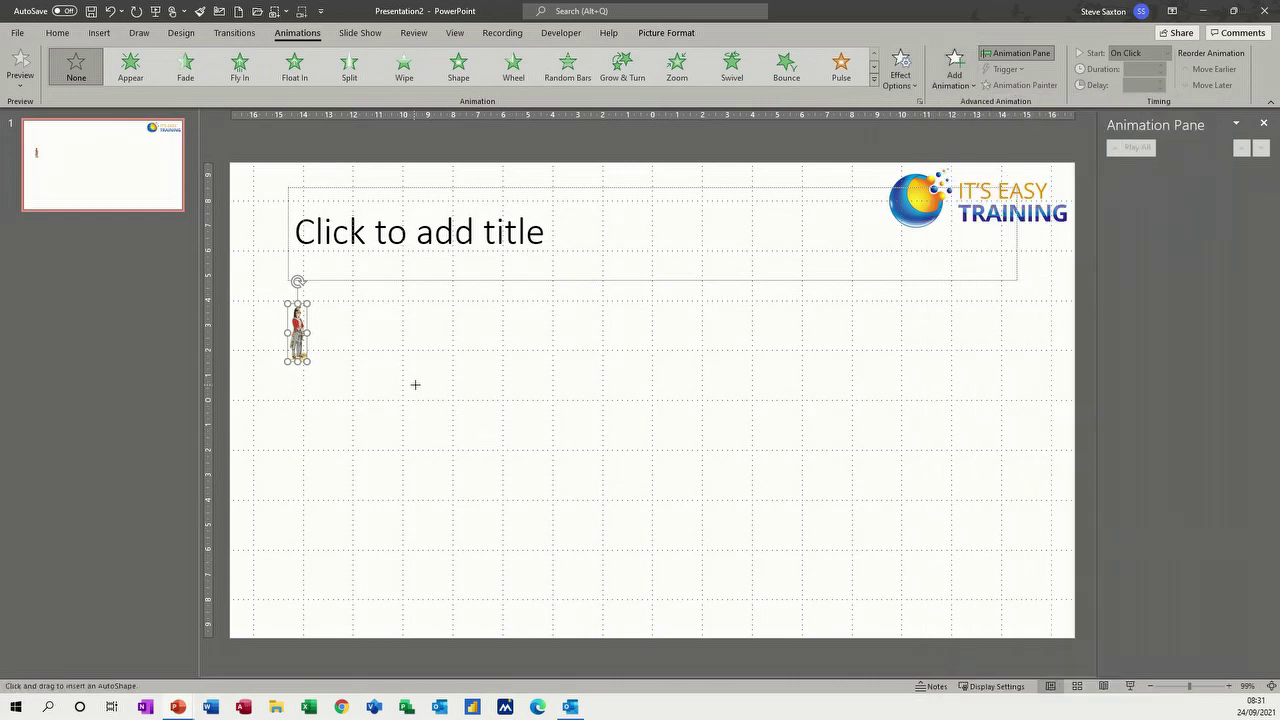
{"action": "left_click_drag", "start_coordinate": [316, 344], "coordinate": [388, 355]}
{"action": "mouse_move", "coordinate": [464, 375]}
{"action": "left_mouse_down"}
{"action": "mouse_move", "coordinate": [543, 363]}
{"action": "mouse_move", "coordinate": [611, 420]}
{"action": "mouse_move", "coordinate": [780, 437]}
{"action": "mouse_move", "coordinate": [994, 500]}
{"action": "mouse_move", "coordinate": [1126, 494]}
{"action": "left_mouse_up"}
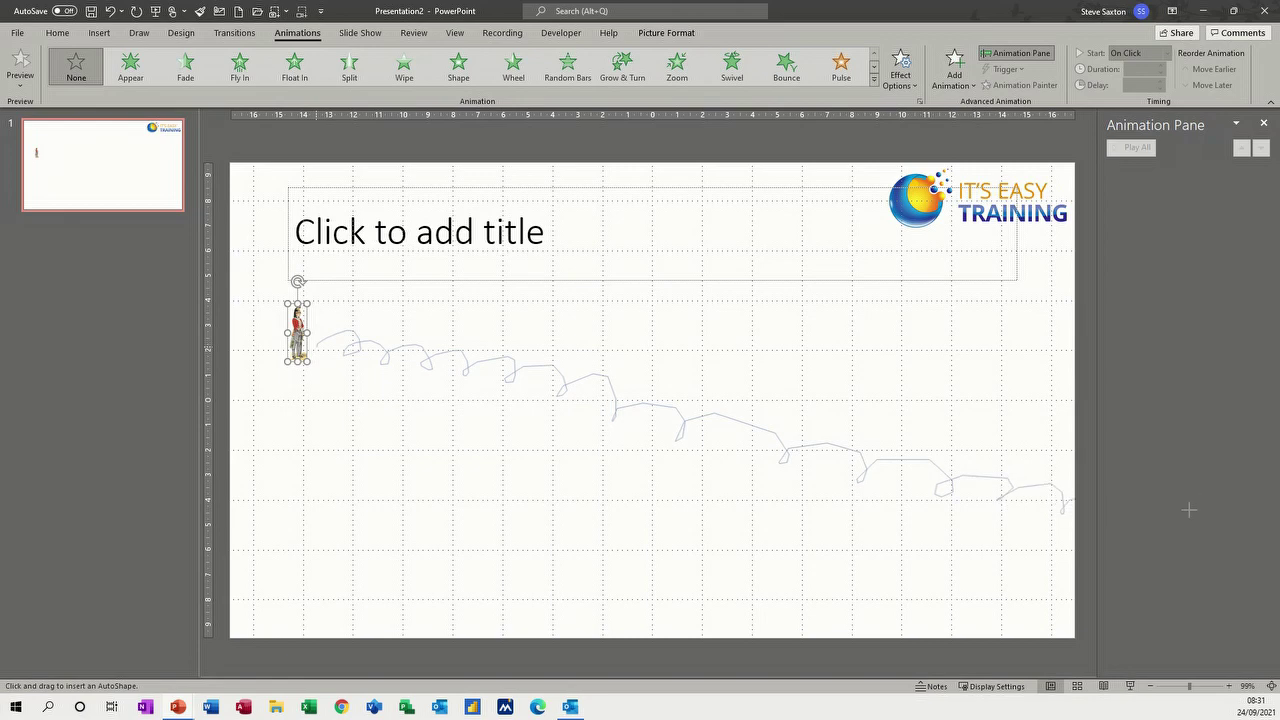
{"action": "double_click", "coordinate": [1173, 505]}
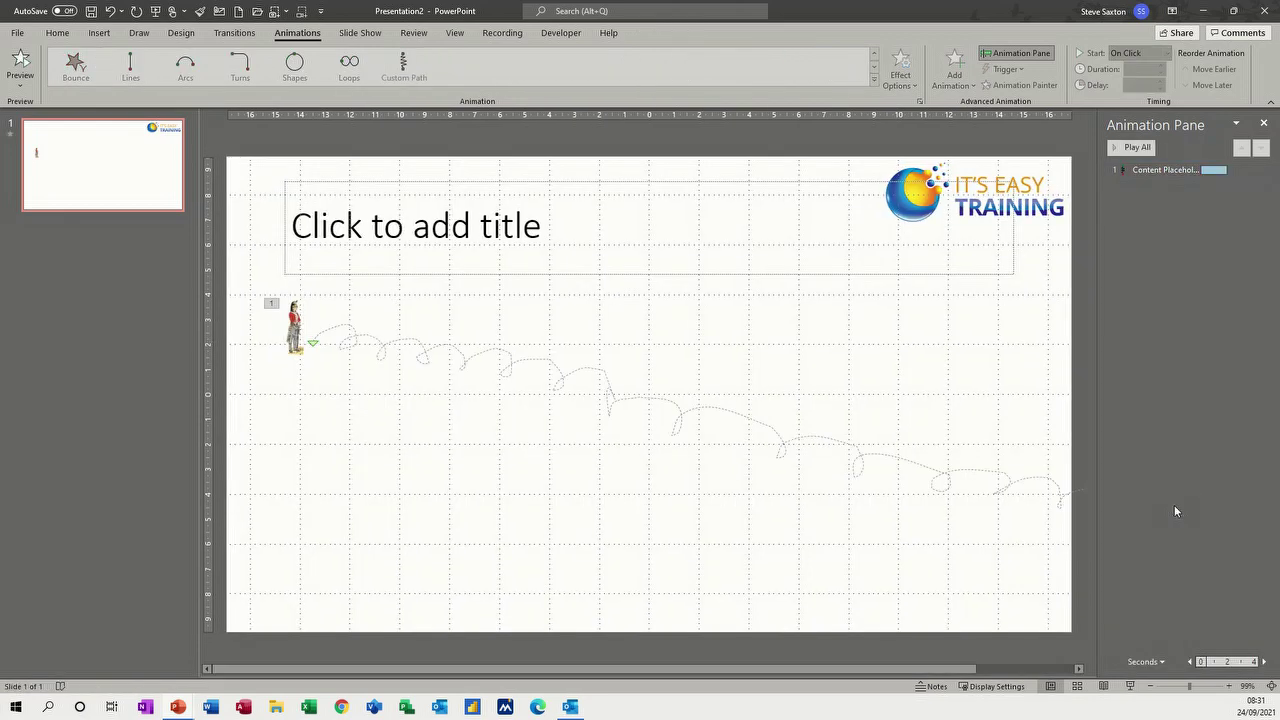
Play the custom path animation and set its duration to 5 seconds (Very Slow).
{"action": "left_click", "coordinate": [1124, 148]}
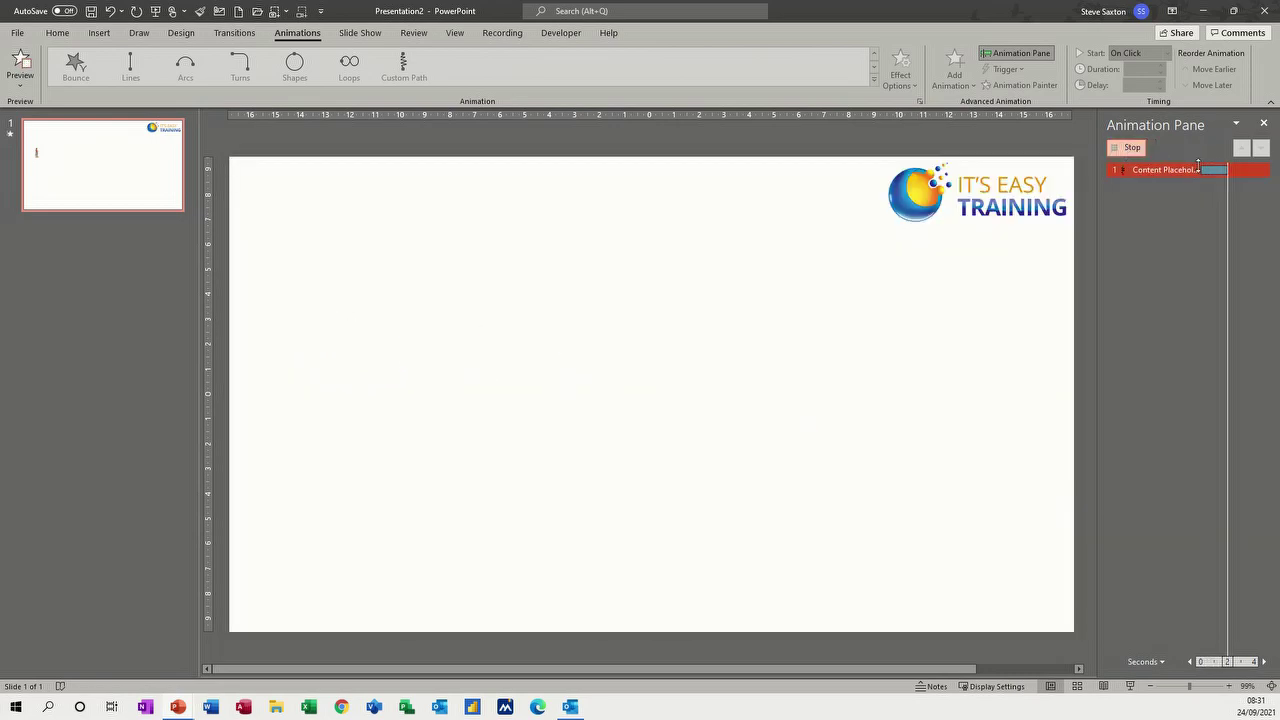
{"action": "left_click", "coordinate": [1262, 171]}
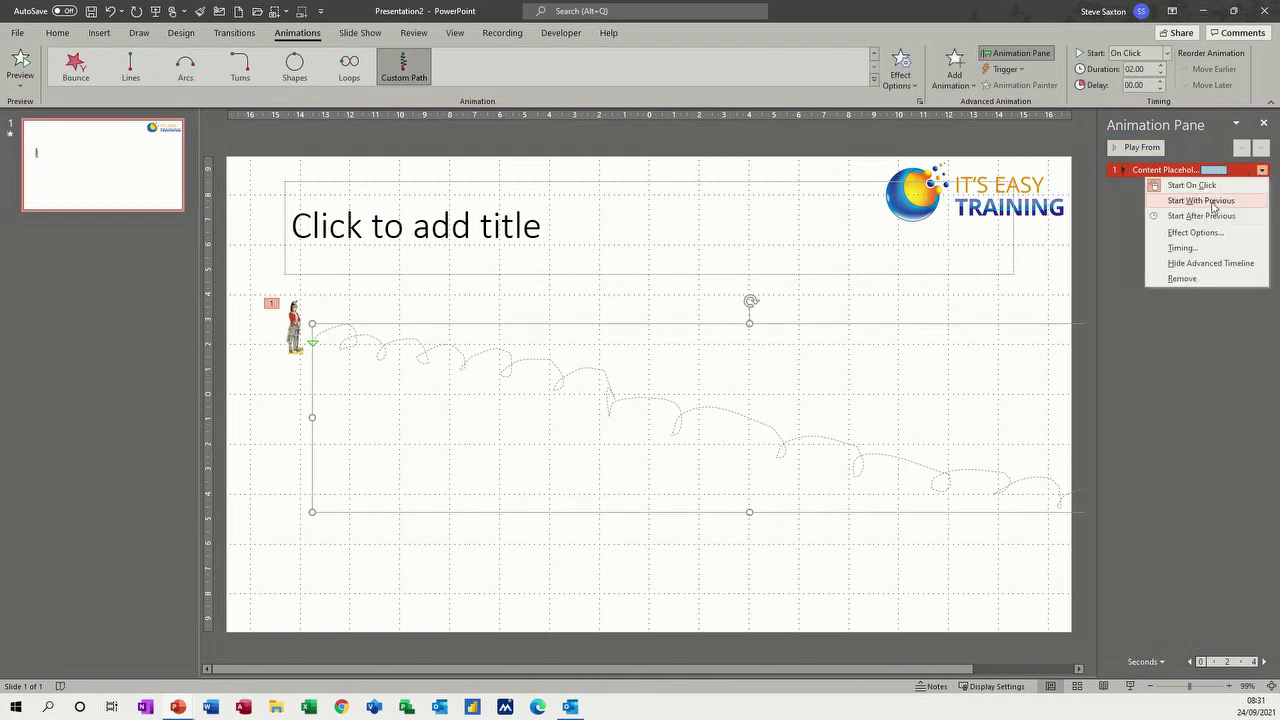
{"action": "left_click", "coordinate": [1194, 233]}
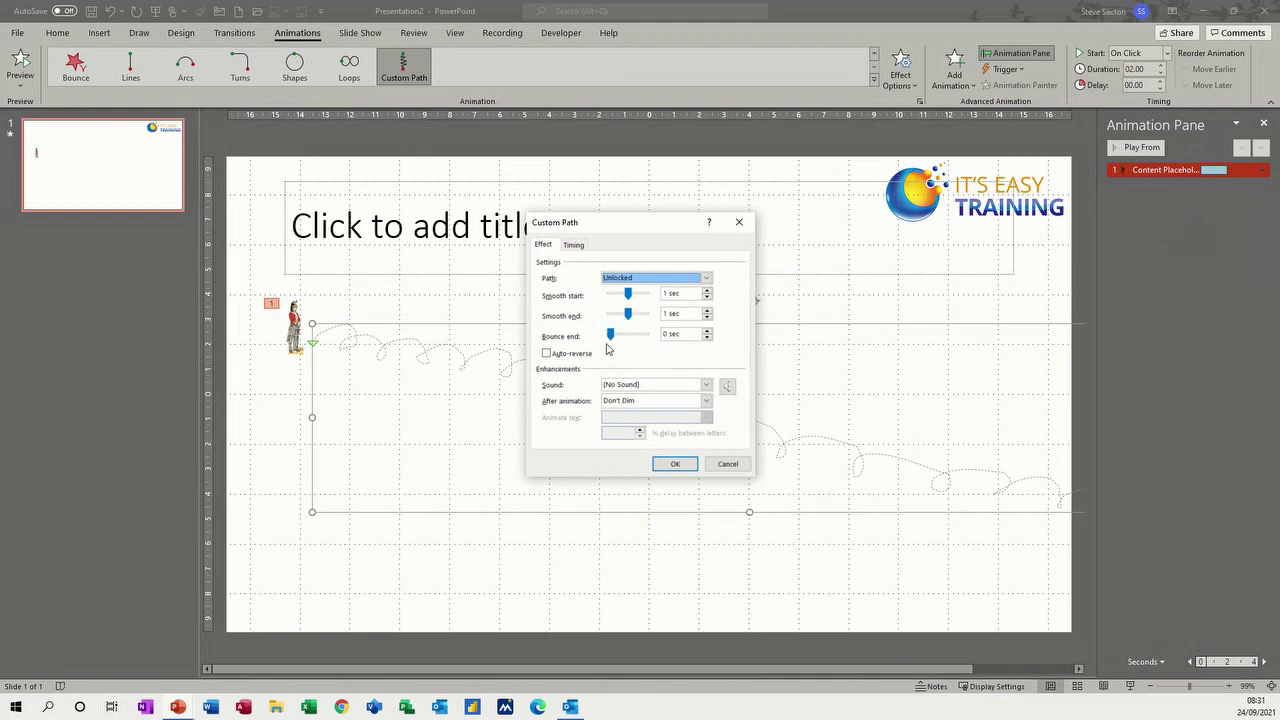
{"action": "left_click", "coordinate": [573, 245]}
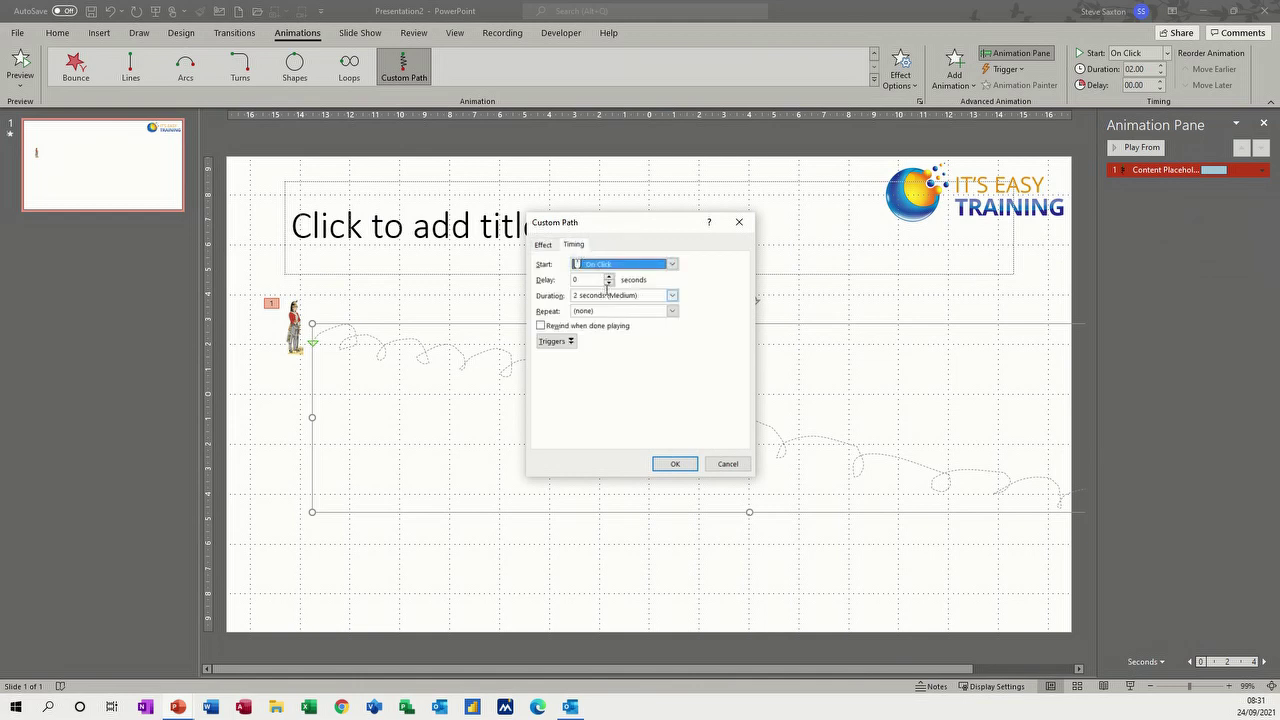
{"action": "left_click", "coordinate": [670, 297]}
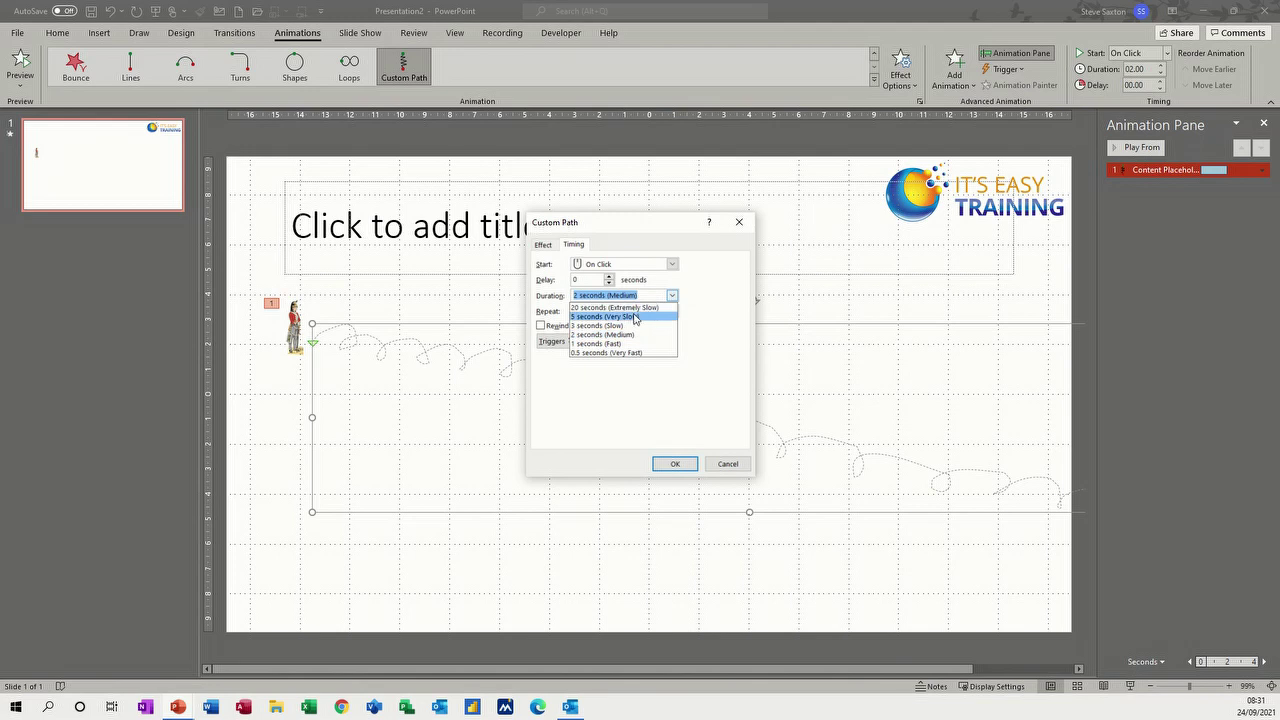
{"action": "left_click", "coordinate": [632, 318]}
{"action": "left_click", "coordinate": [674, 463]}
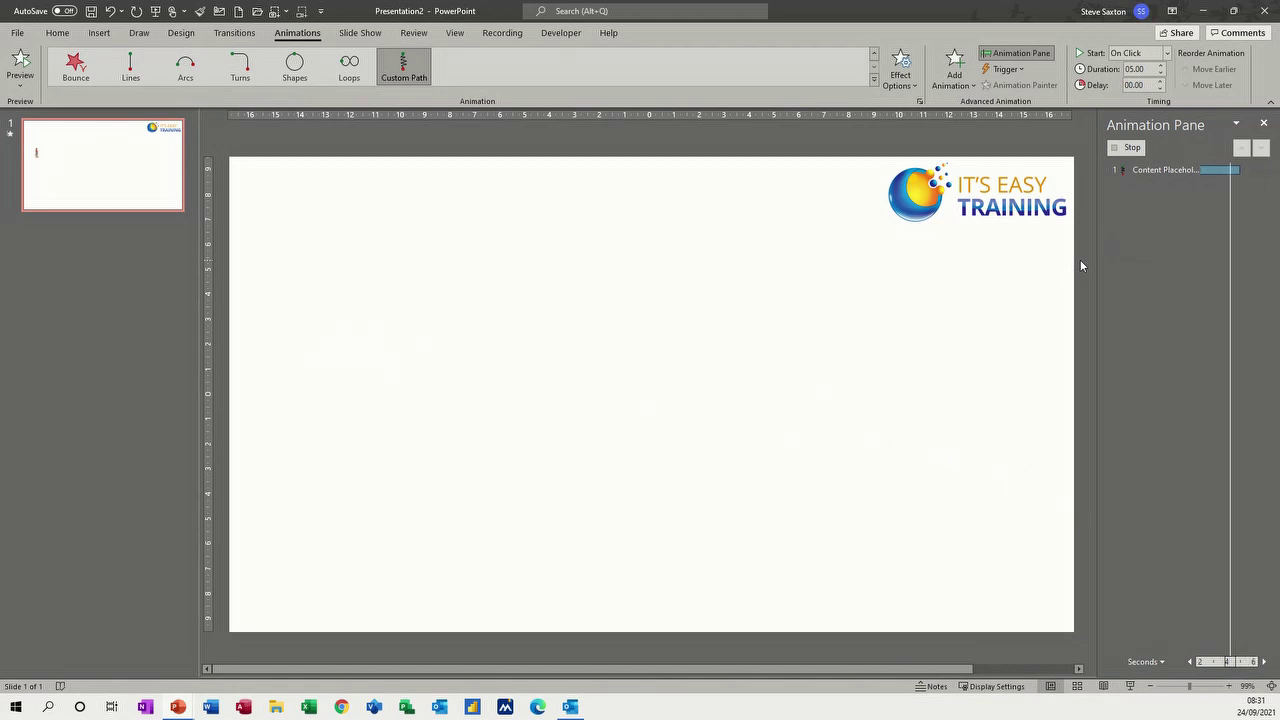
Reverse the custom path's direction and move the path slightly lower on the slide.
{"action": "left_click", "coordinate": [912, 88]}
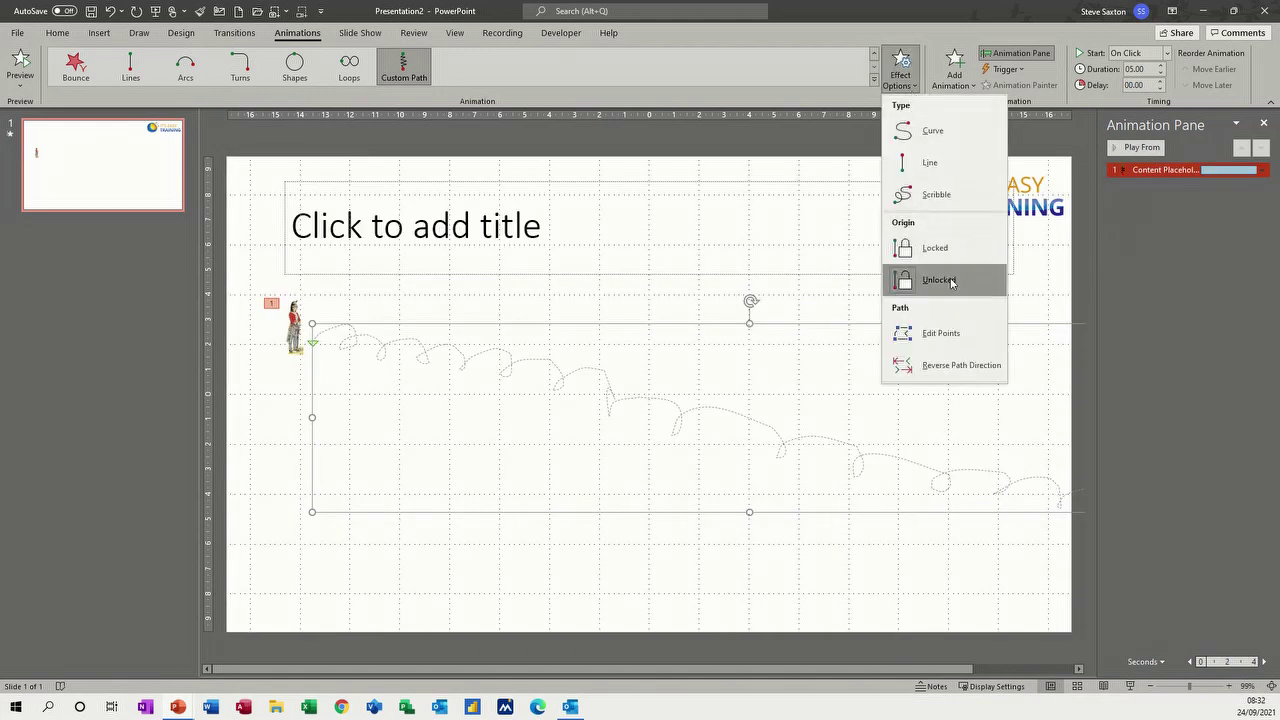
{"action": "left_click", "coordinate": [958, 367]}
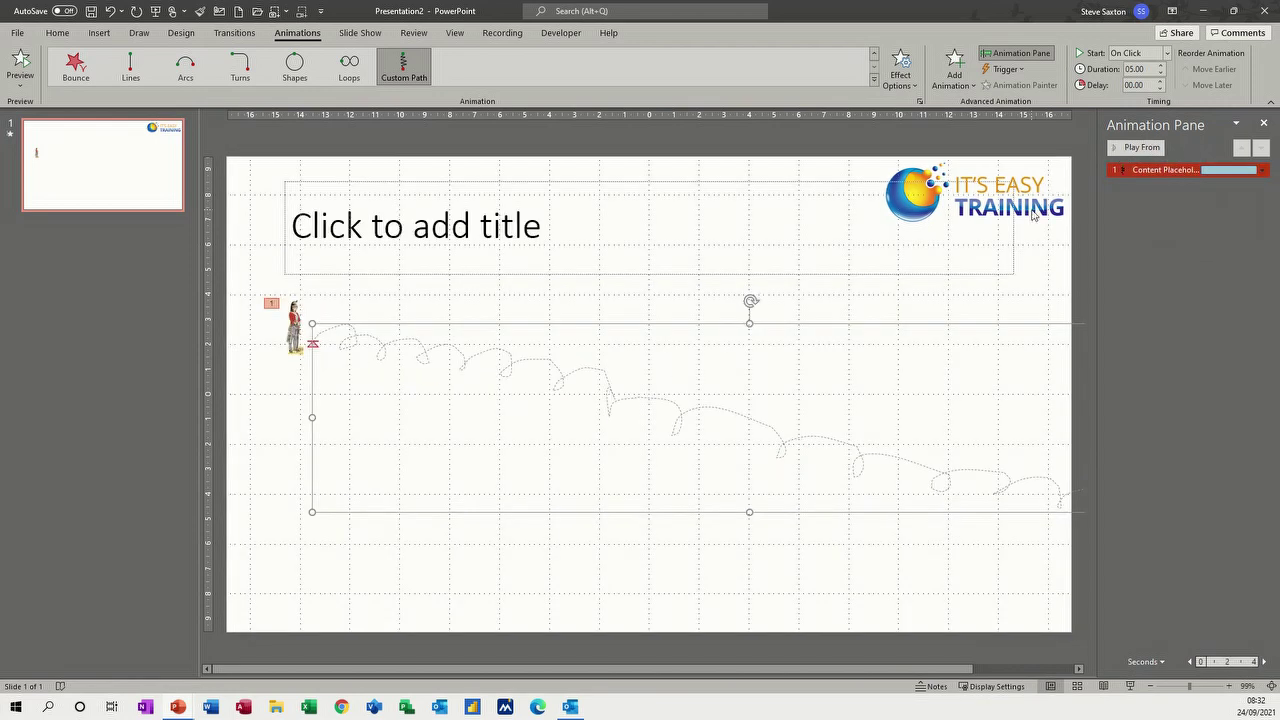
{"action": "left_click", "coordinate": [914, 84]}
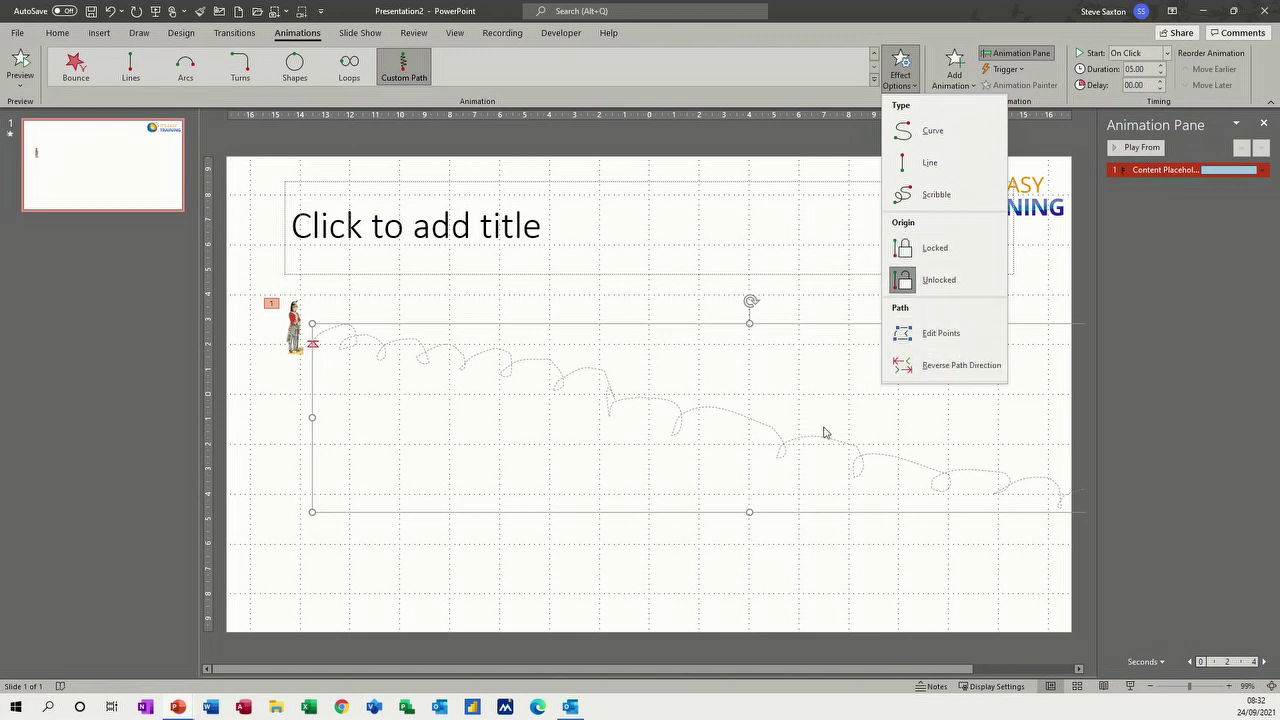
{"action": "left_click", "coordinate": [613, 410]}
{"action": "left_click", "coordinate": [650, 408]}
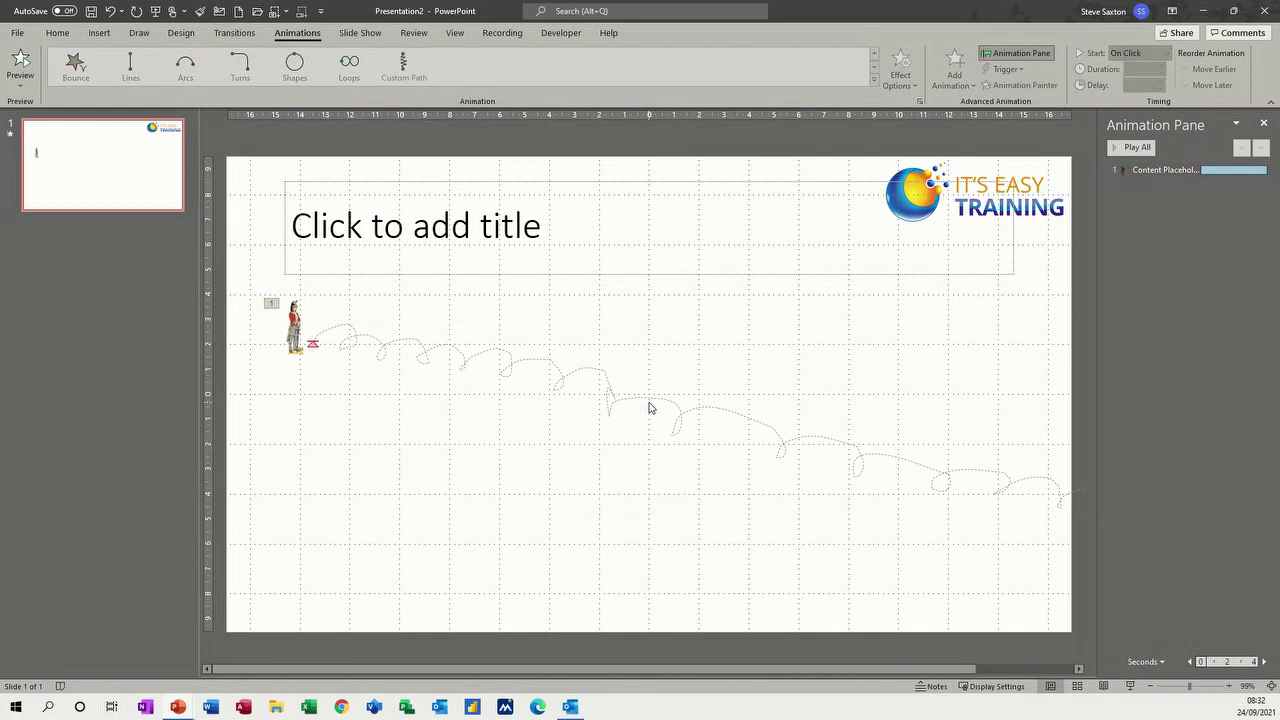
{"action": "left_click_drag", "start_coordinate": [390, 334], "coordinate": [386, 357]}
{"action": "left_click", "coordinate": [393, 361]}
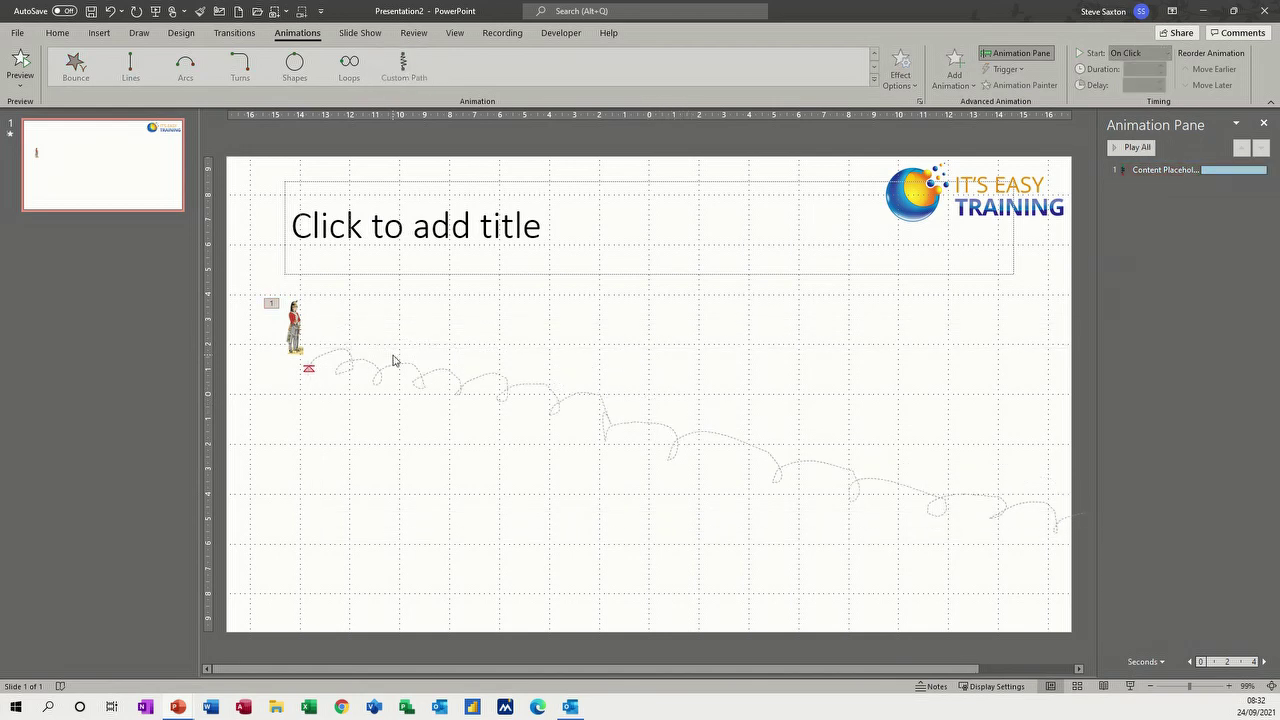
Delete the custom motion path and the soldier picture from the slide.
{"action": "left_click", "coordinate": [351, 360]}
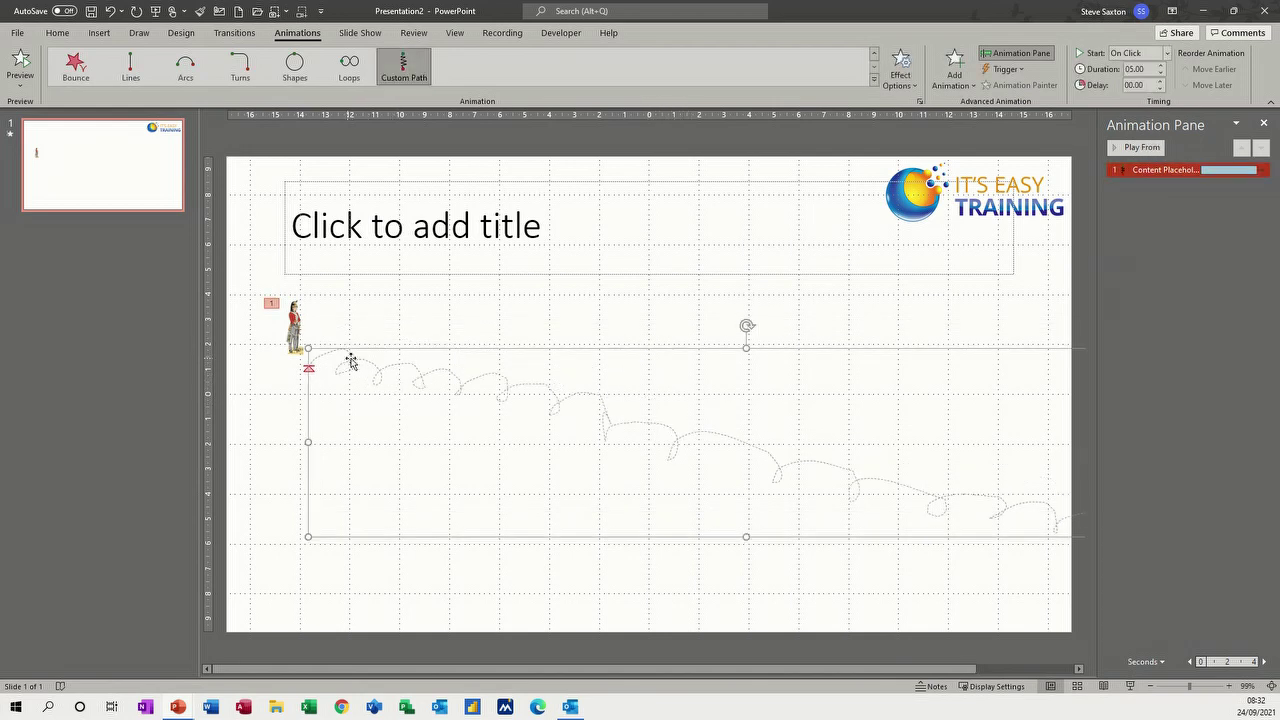
{"action": "key", "text": "Delete"}
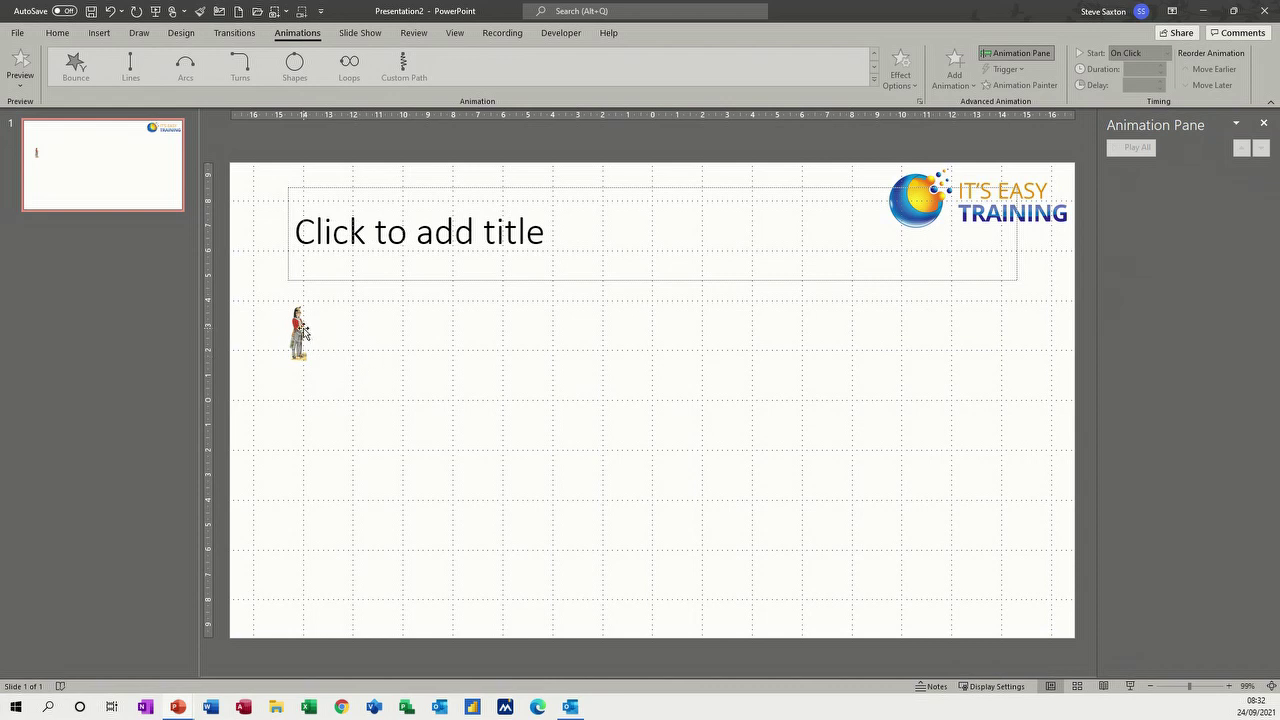
{"action": "left_click", "coordinate": [302, 330]}
{"action": "key", "text": "Delete"}
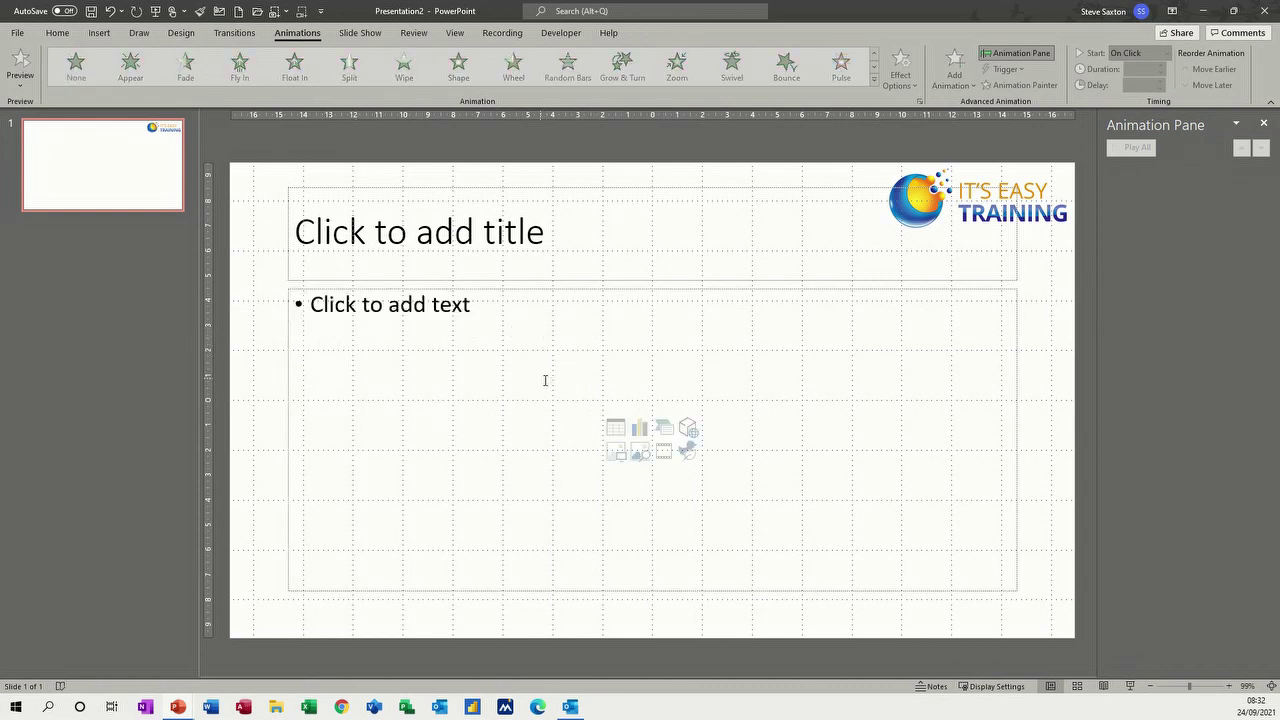
Insert a clustered column chart with the default data in the content placeholder and delete its chart title.
{"action": "left_click", "coordinate": [639, 432]}
{"action": "double_click", "coordinate": [615, 311]}
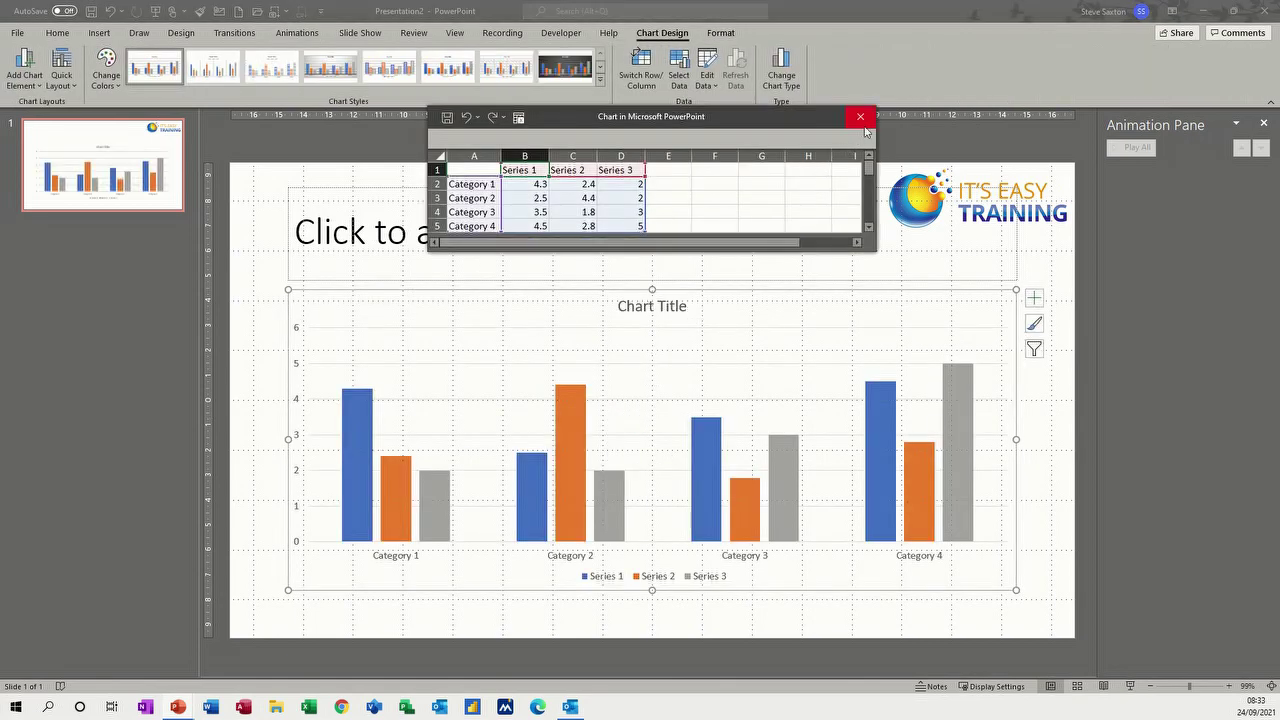
{"action": "left_click", "coordinate": [862, 118]}
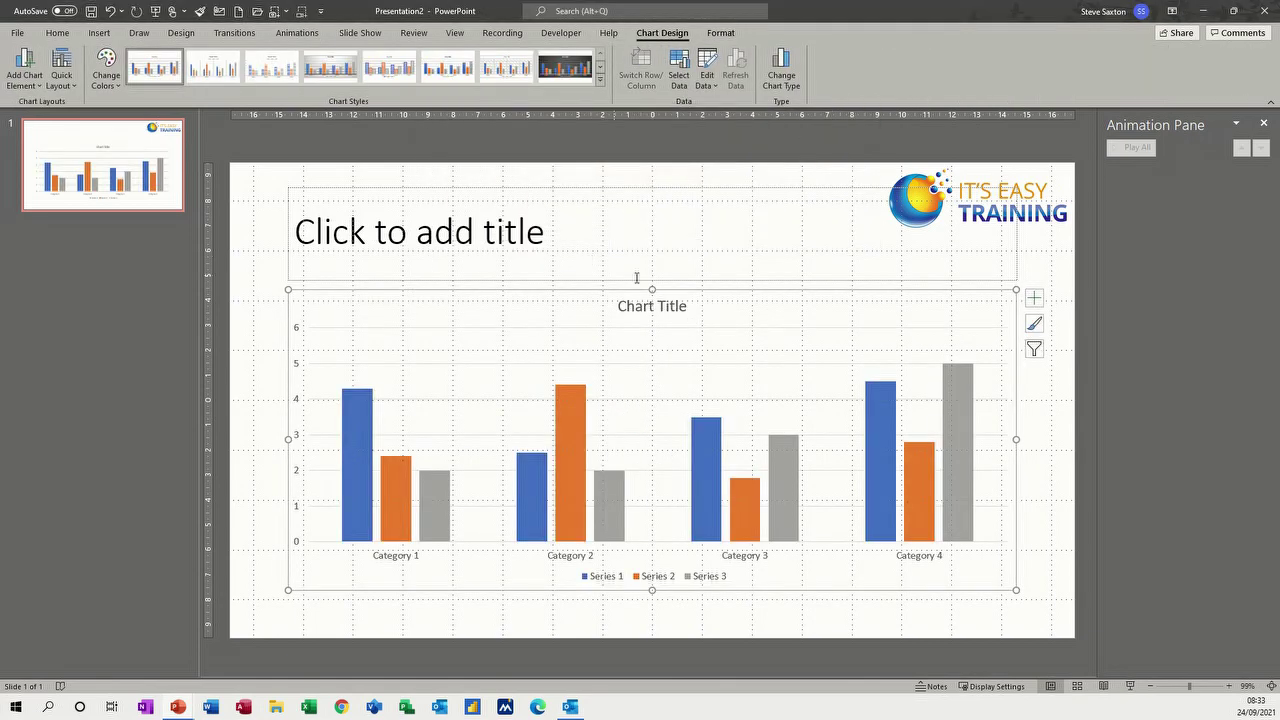
{"action": "left_click", "coordinate": [666, 307]}
{"action": "key", "text": "Delete"}
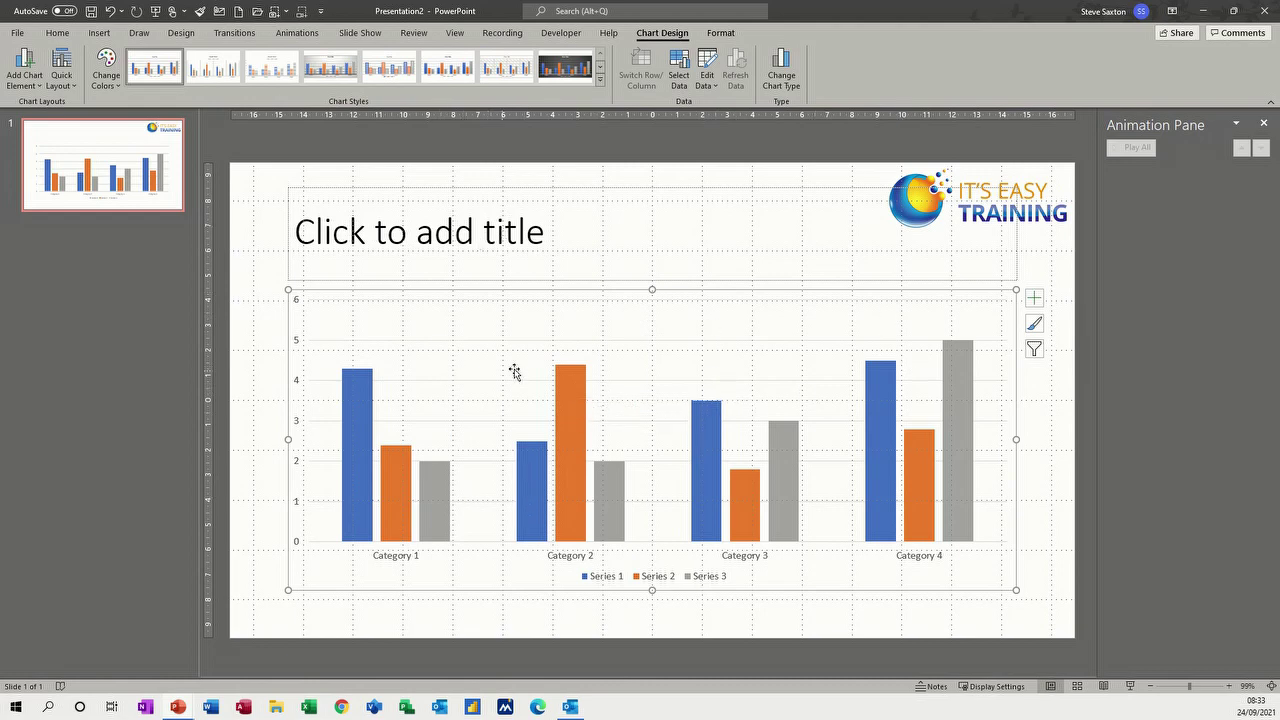
Draw a block Down Arrow on the slide and position it just above the Series 1 column of Category 1.
{"action": "left_click", "coordinate": [100, 36]}
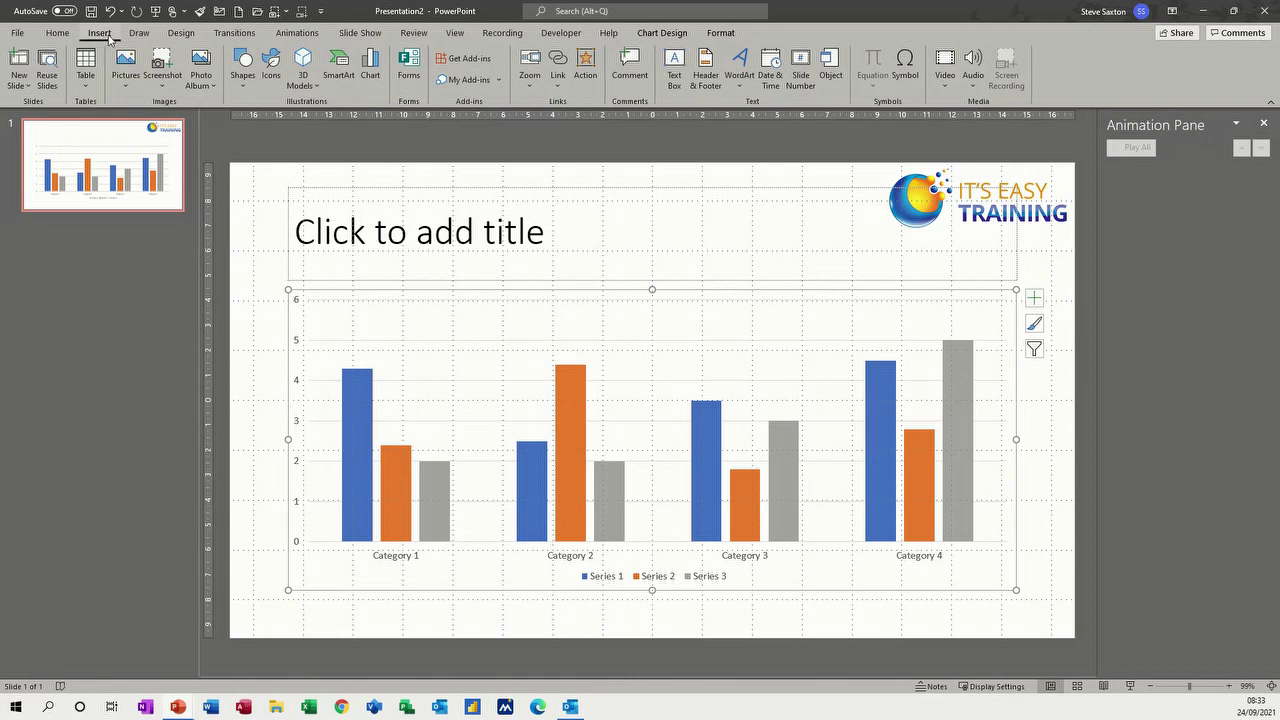
{"action": "left_click", "coordinate": [244, 68]}
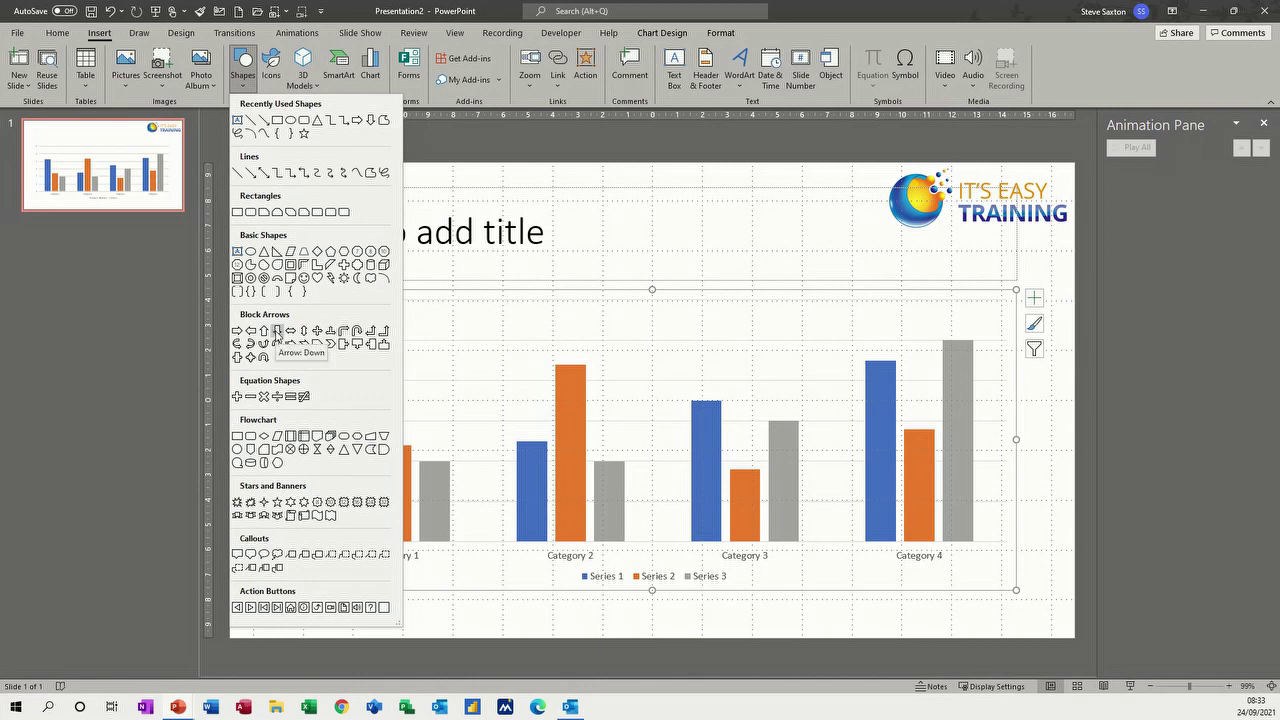
{"action": "left_click", "coordinate": [278, 332]}
{"action": "left_click_drag", "start_coordinate": [342, 295], "coordinate": [373, 351]}
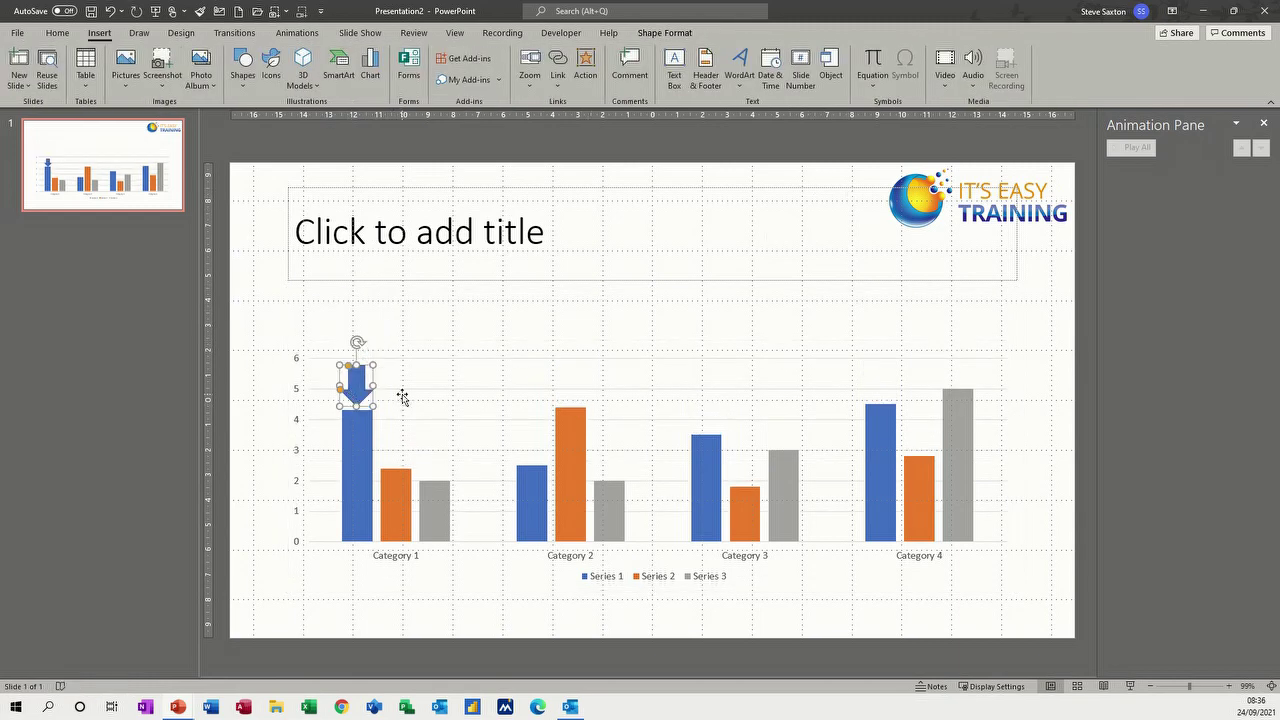
{"action": "mouse_move", "coordinate": [355, 376]}
{"action": "left_mouse_down"}
{"action": "mouse_move", "coordinate": [349, 322]}
{"action": "mouse_move", "coordinate": [357, 367]}
{"action": "left_mouse_up"}
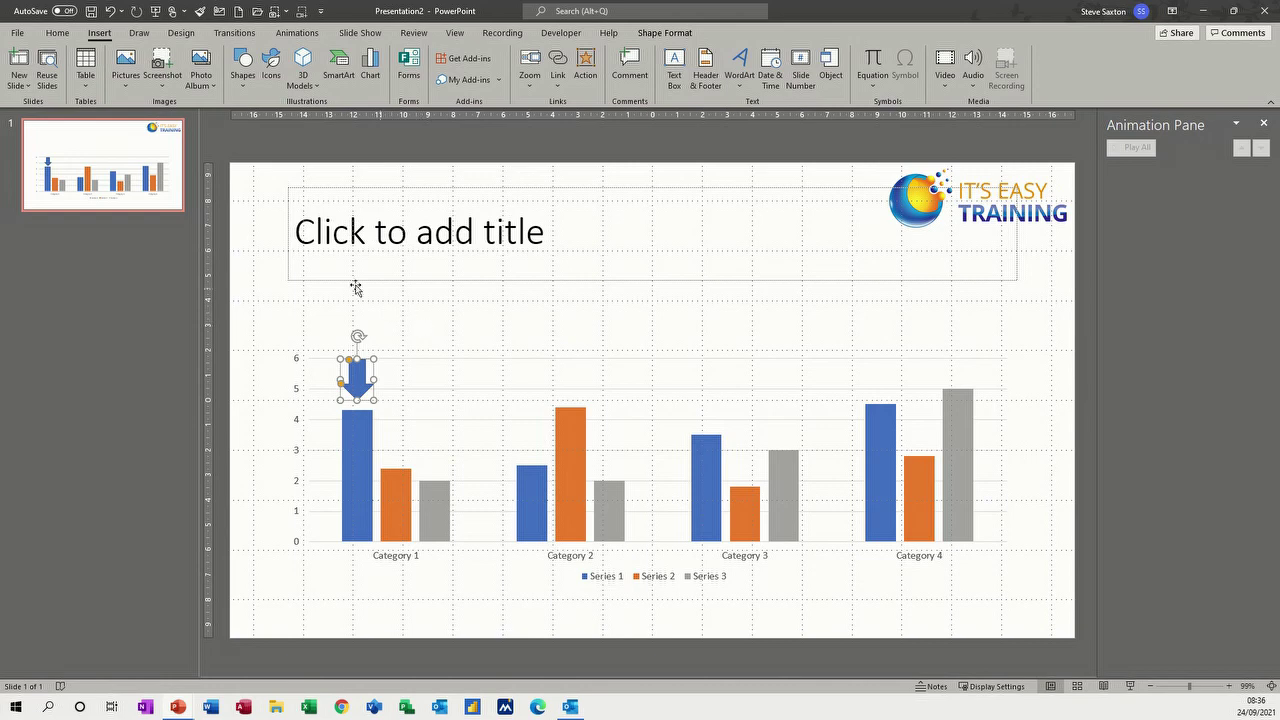
With the chart selected, draw a second block Down Arrow inside it, just above the Series 2 column of Category 2.
{"action": "left_click", "coordinate": [498, 362]}
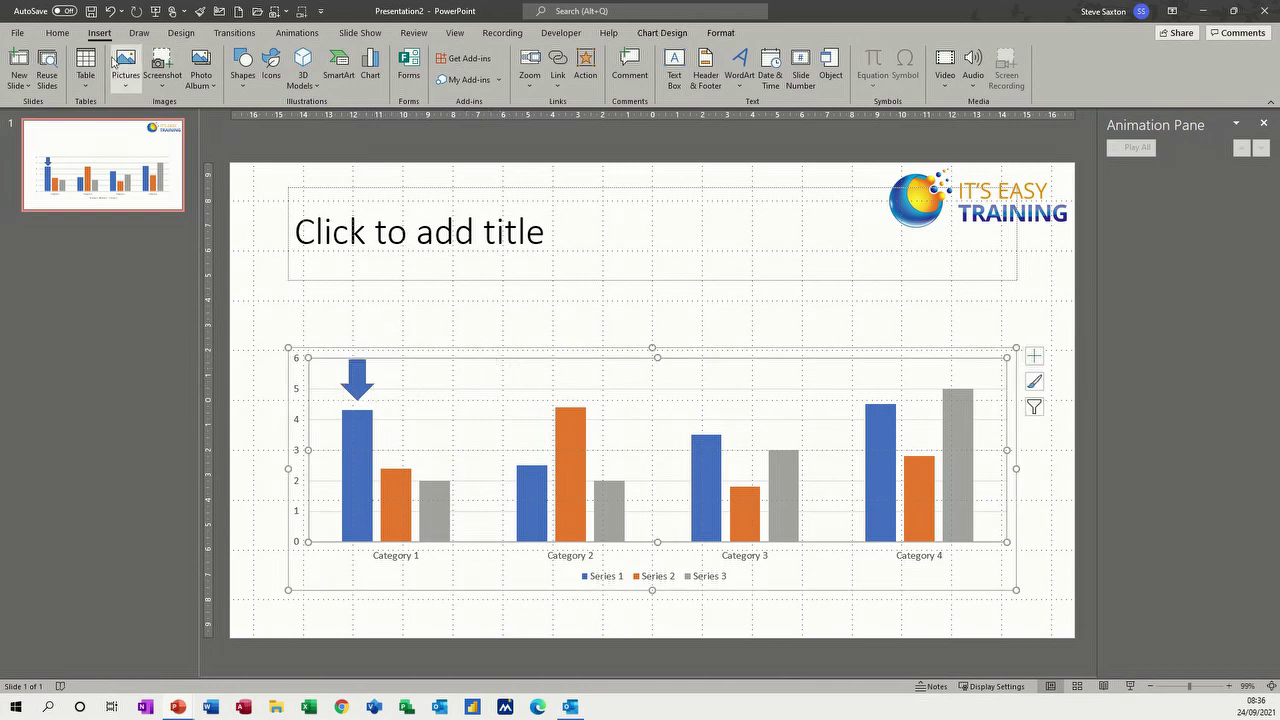
{"action": "left_click", "coordinate": [240, 90]}
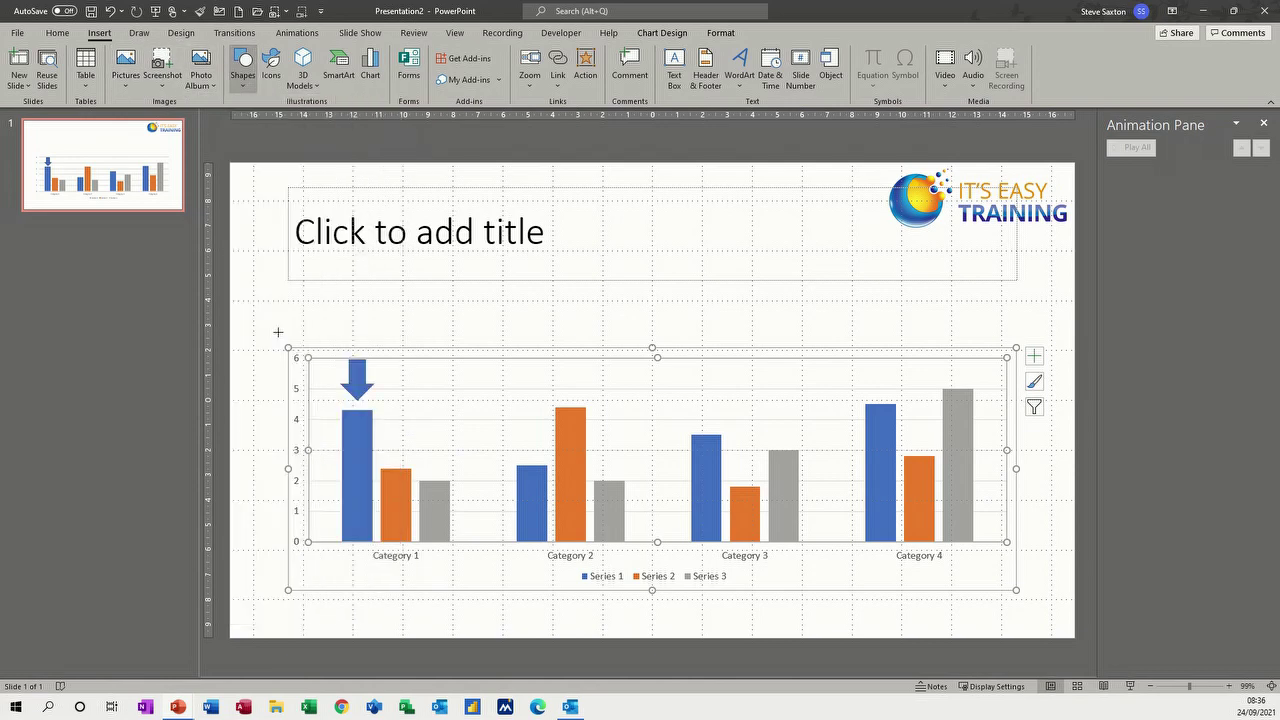
{"action": "left_click", "coordinate": [277, 330]}
{"action": "left_click_drag", "start_coordinate": [554, 358], "coordinate": [586, 400]}
{"action": "left_click", "coordinate": [589, 297]}
{"action": "left_click", "coordinate": [571, 423]}
{"action": "left_click", "coordinate": [571, 368]}
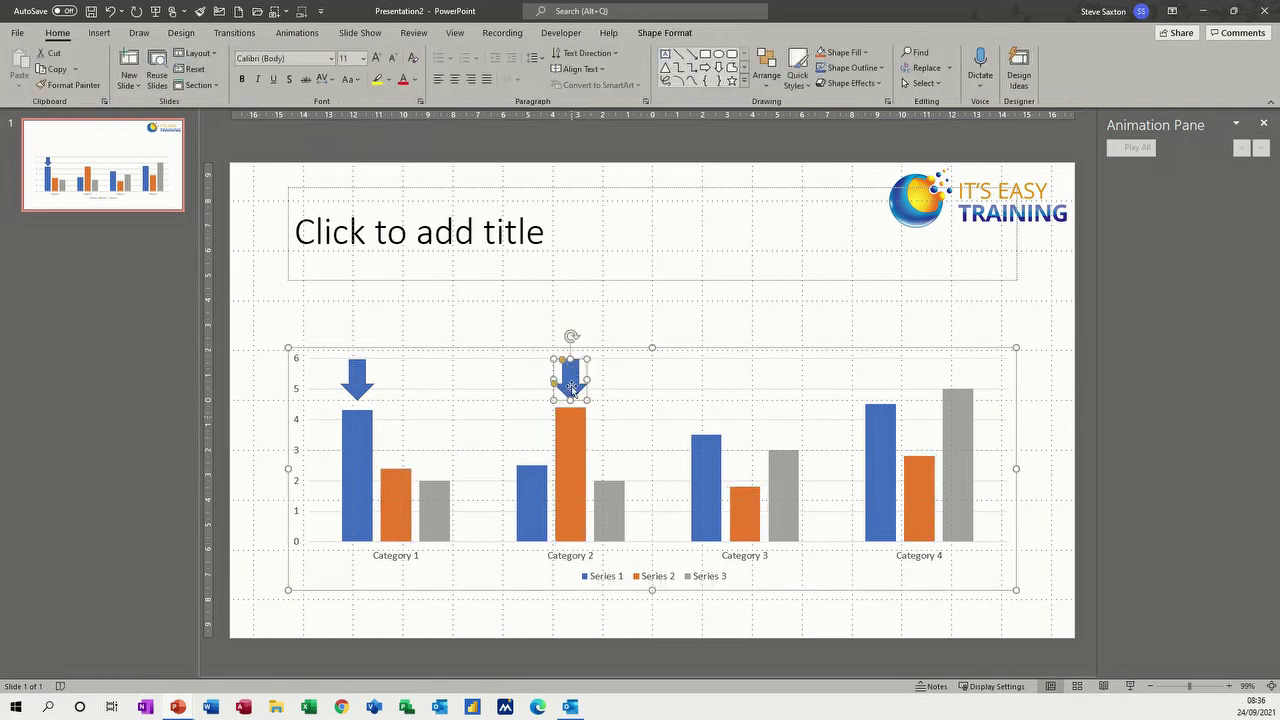
Compare which animation effects are available for the Category 1 arrow, the Category 2 arrow inside the chart, and the chart itself.
{"action": "left_click", "coordinate": [293, 33]}
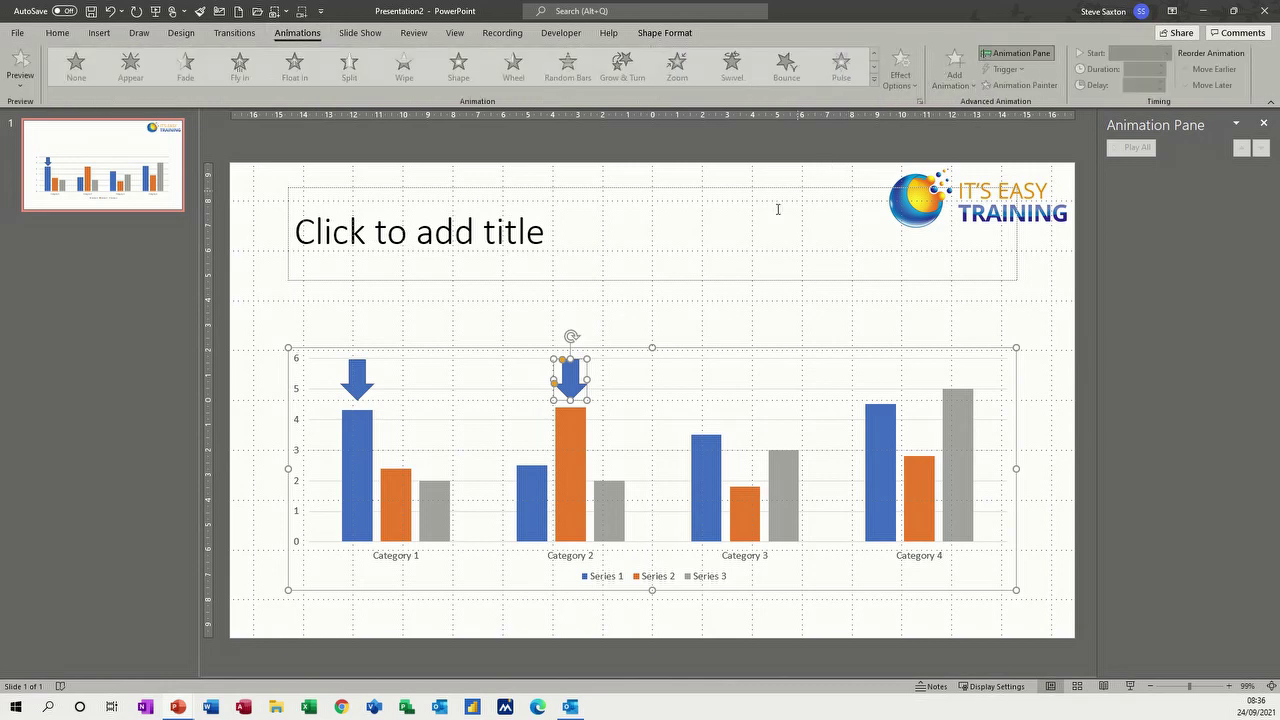
{"action": "left_click", "coordinate": [354, 382]}
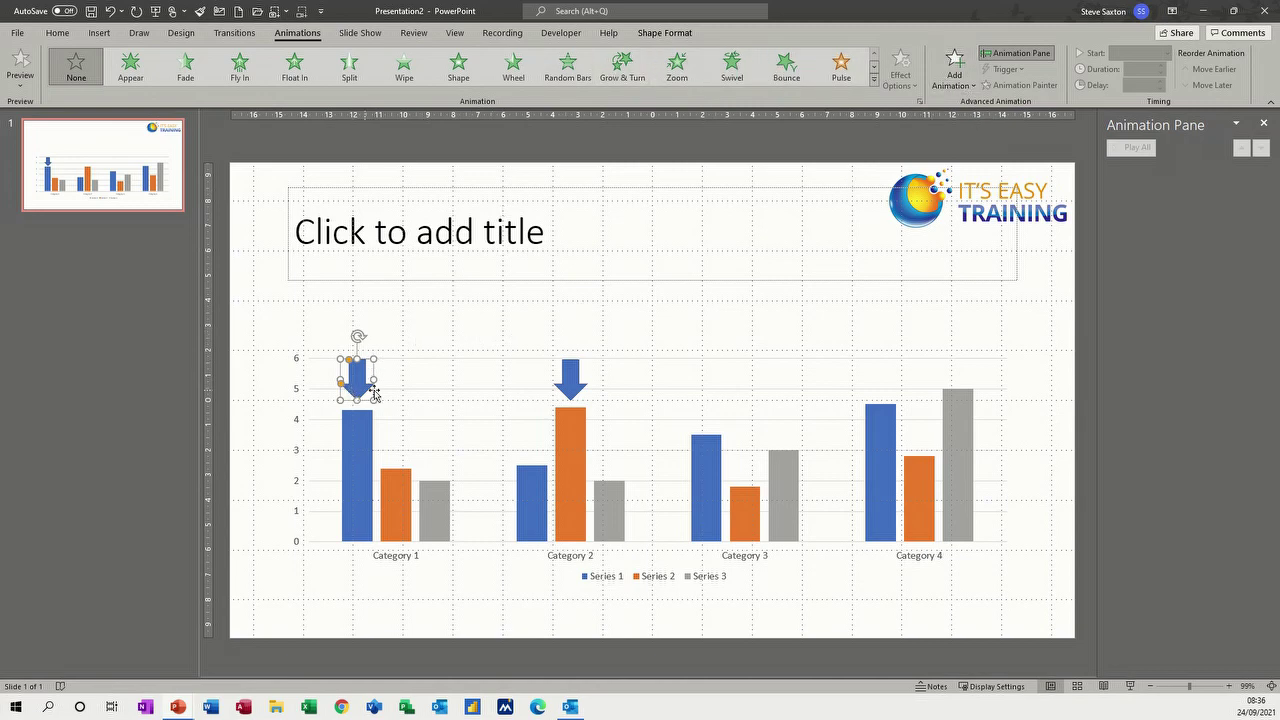
{"action": "left_click", "coordinate": [569, 383]}
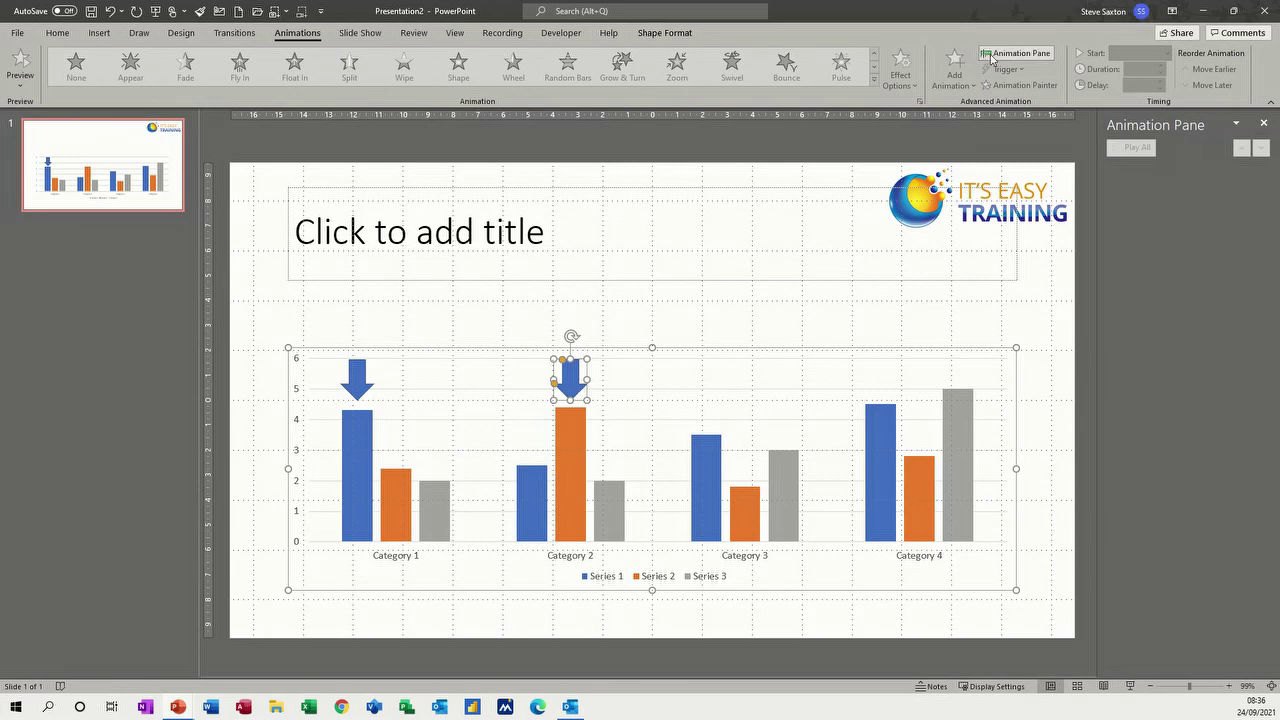
{"action": "left_click", "coordinate": [686, 360]}
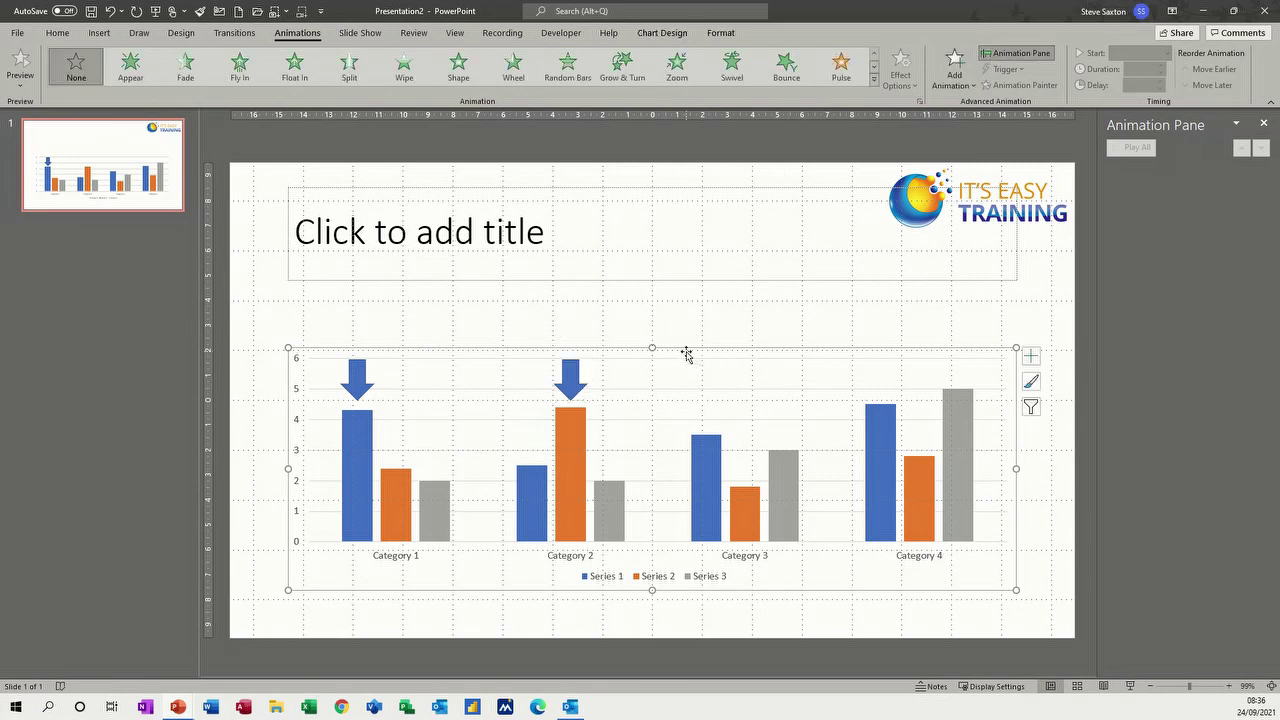
{"action": "left_click", "coordinate": [567, 376]}
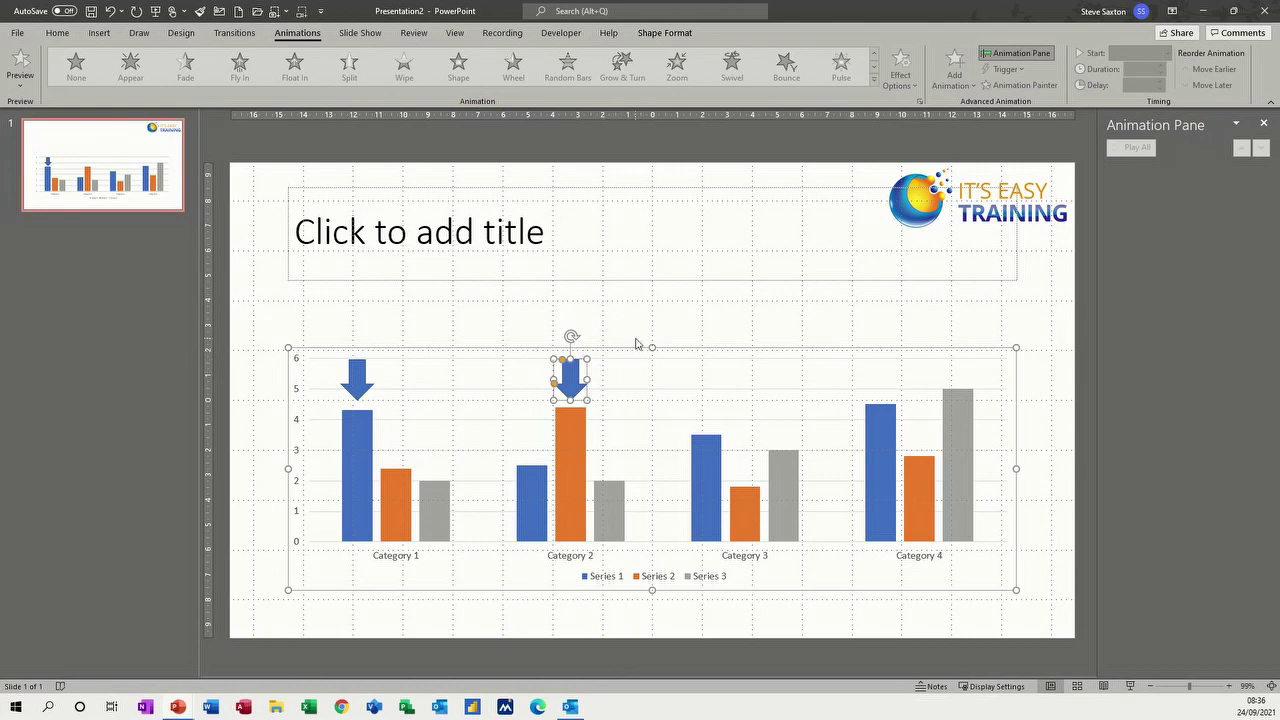
Delete the arrow inside the chart, and add a Dissolve In entrance effect to the Category 1 arrow.
{"action": "key", "text": "Delete"}
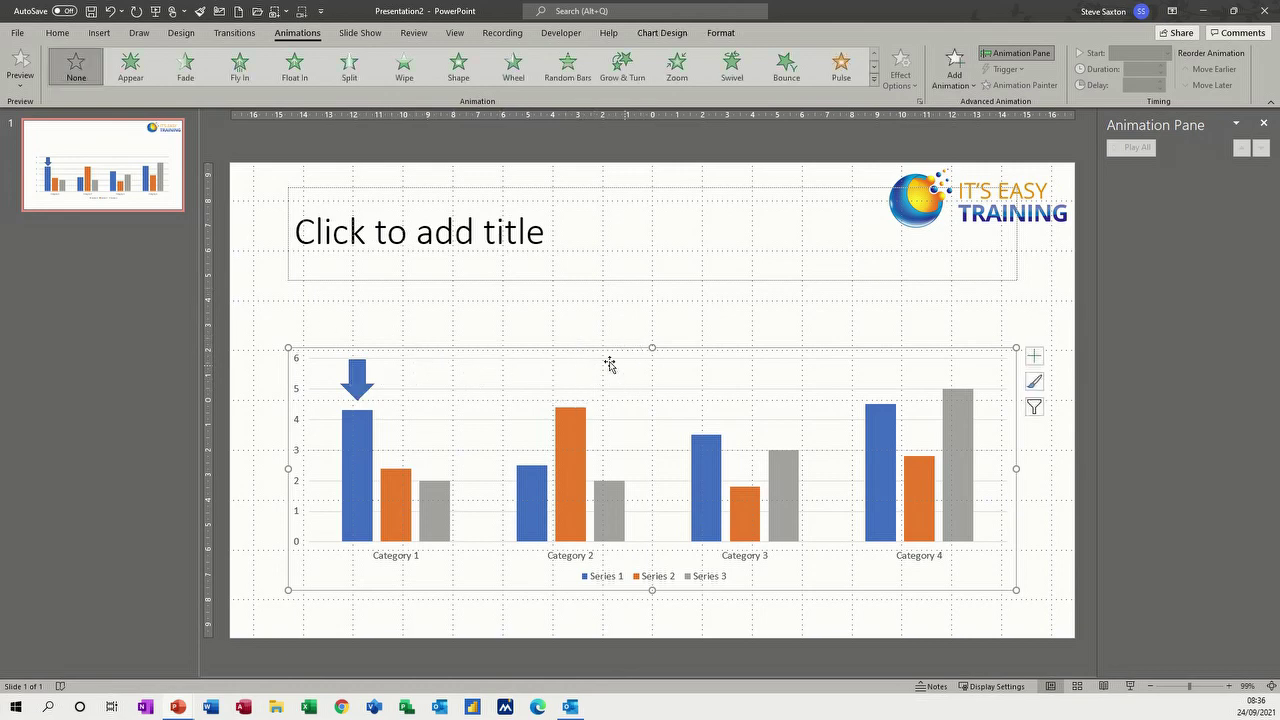
{"action": "mouse_move", "coordinate": [359, 378]}
{"action": "left_mouse_down"}
{"action": "mouse_move", "coordinate": [392, 335]}
{"action": "mouse_move", "coordinate": [457, 310]}
{"action": "mouse_move", "coordinate": [403, 315]}
{"action": "mouse_move", "coordinate": [353, 386]}
{"action": "left_mouse_up"}
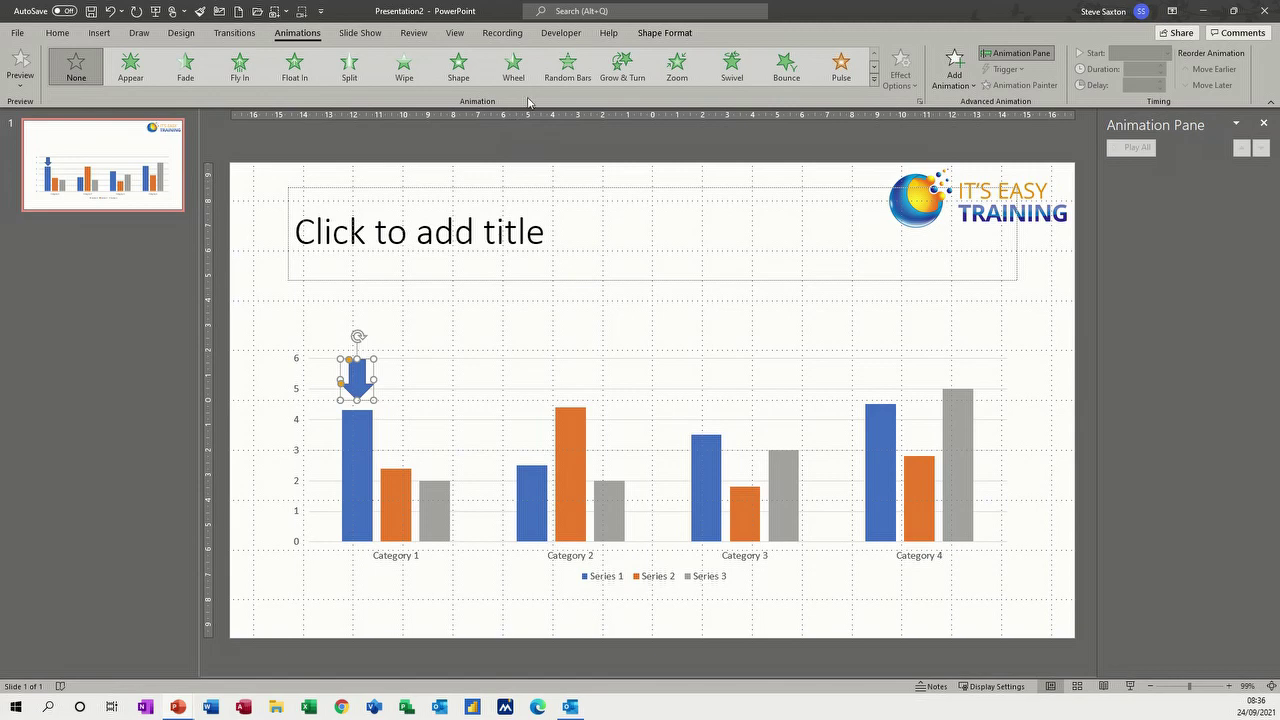
{"action": "left_click", "coordinate": [955, 70]}
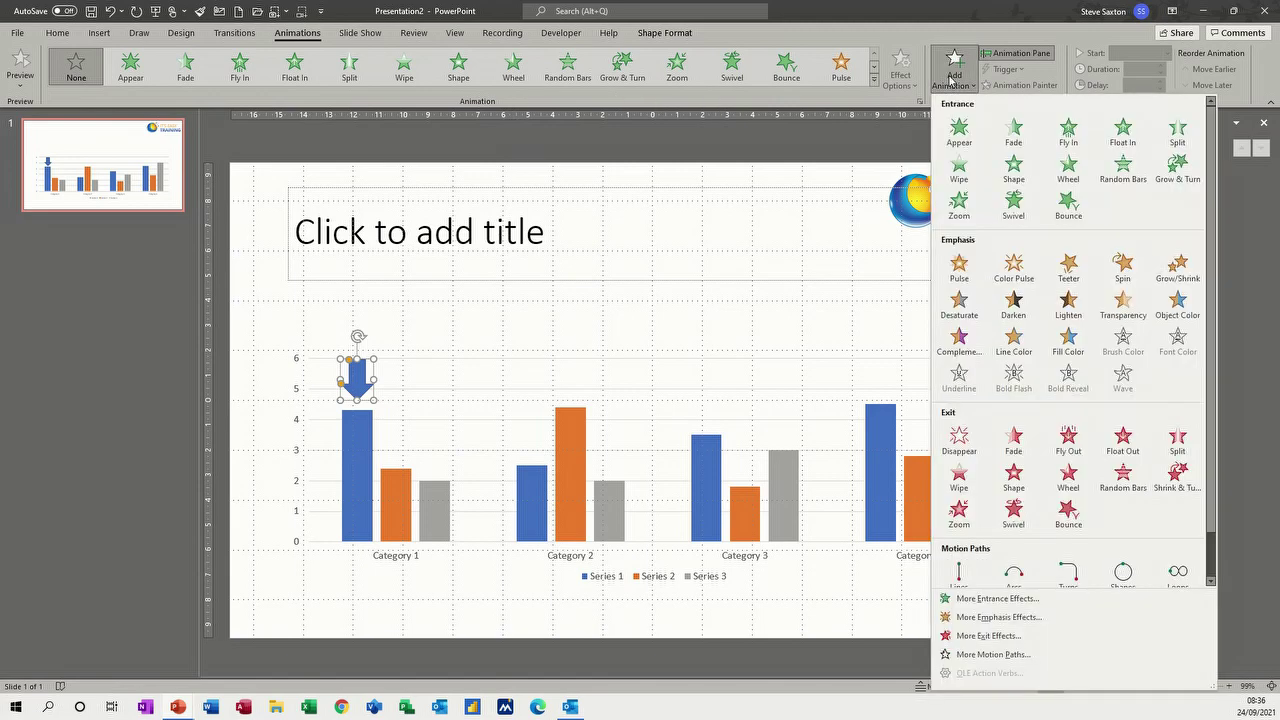
{"action": "left_click", "coordinate": [983, 599]}
{"action": "left_click", "coordinate": [588, 285]}
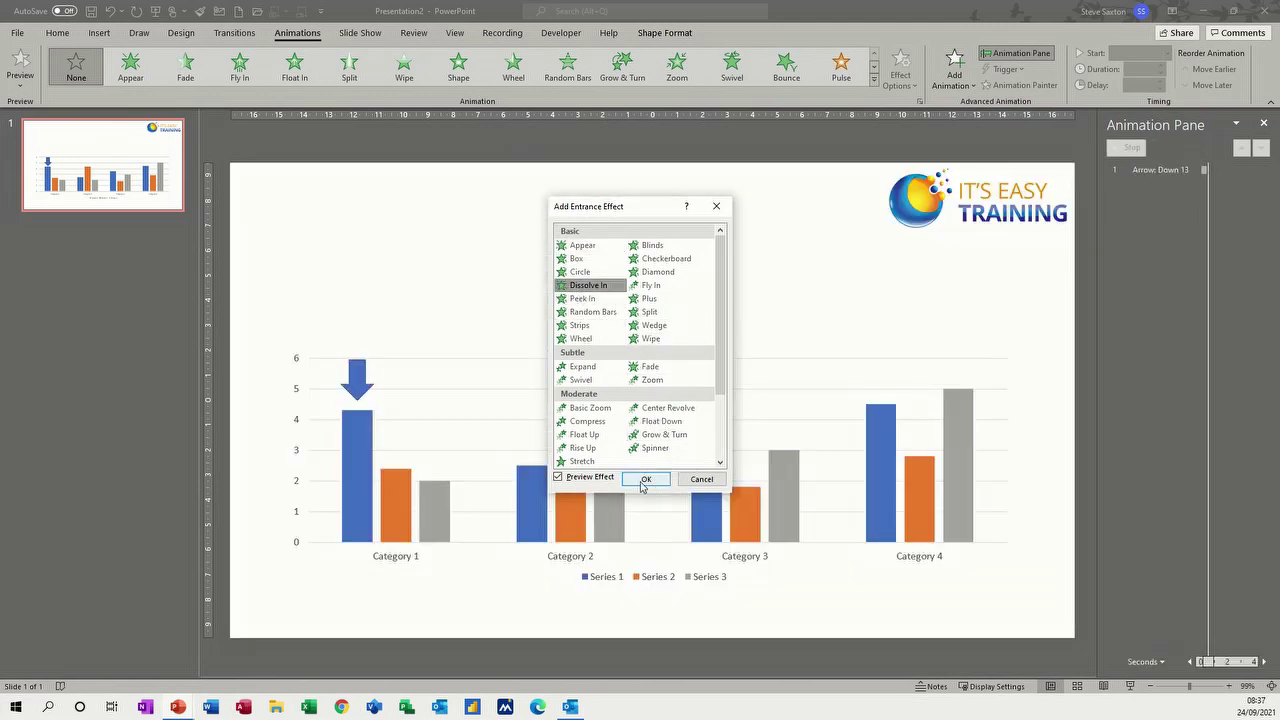
{"action": "left_click", "coordinate": [644, 480]}
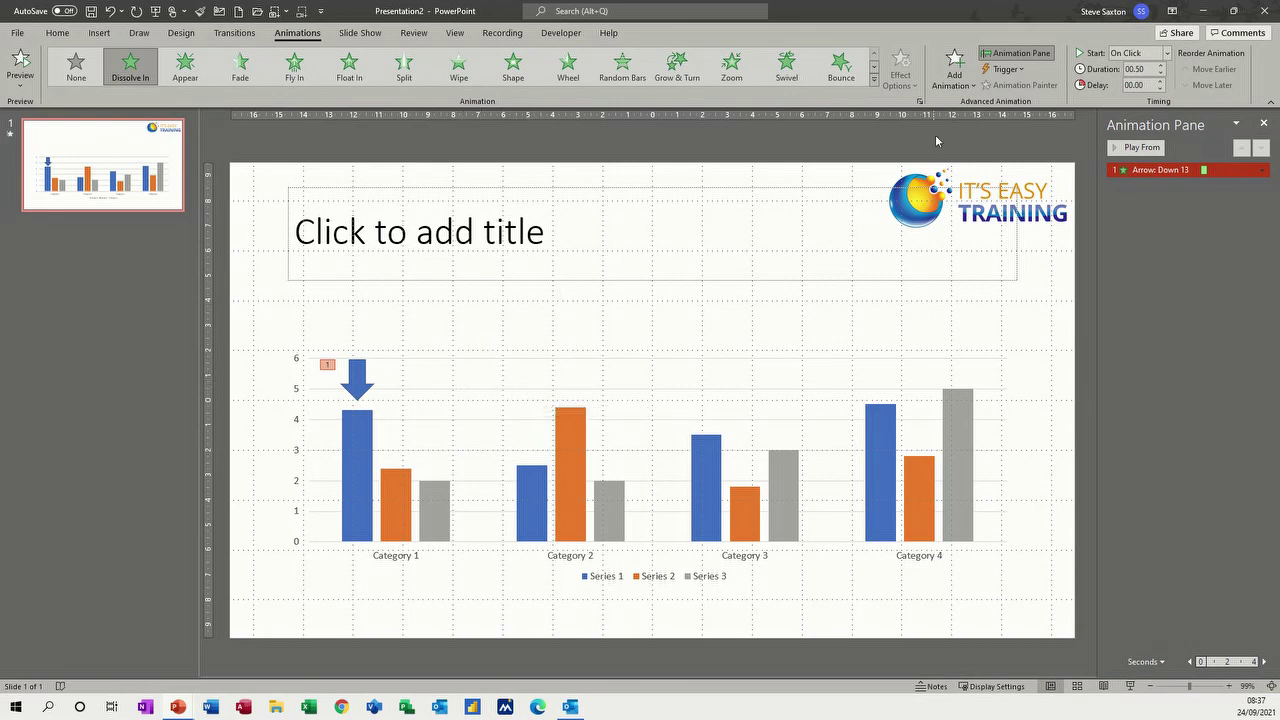
Add a Right motion path to the arrow, ending above the Series 1 column of Category 2, and preview it.
{"action": "left_click", "coordinate": [965, 86]}
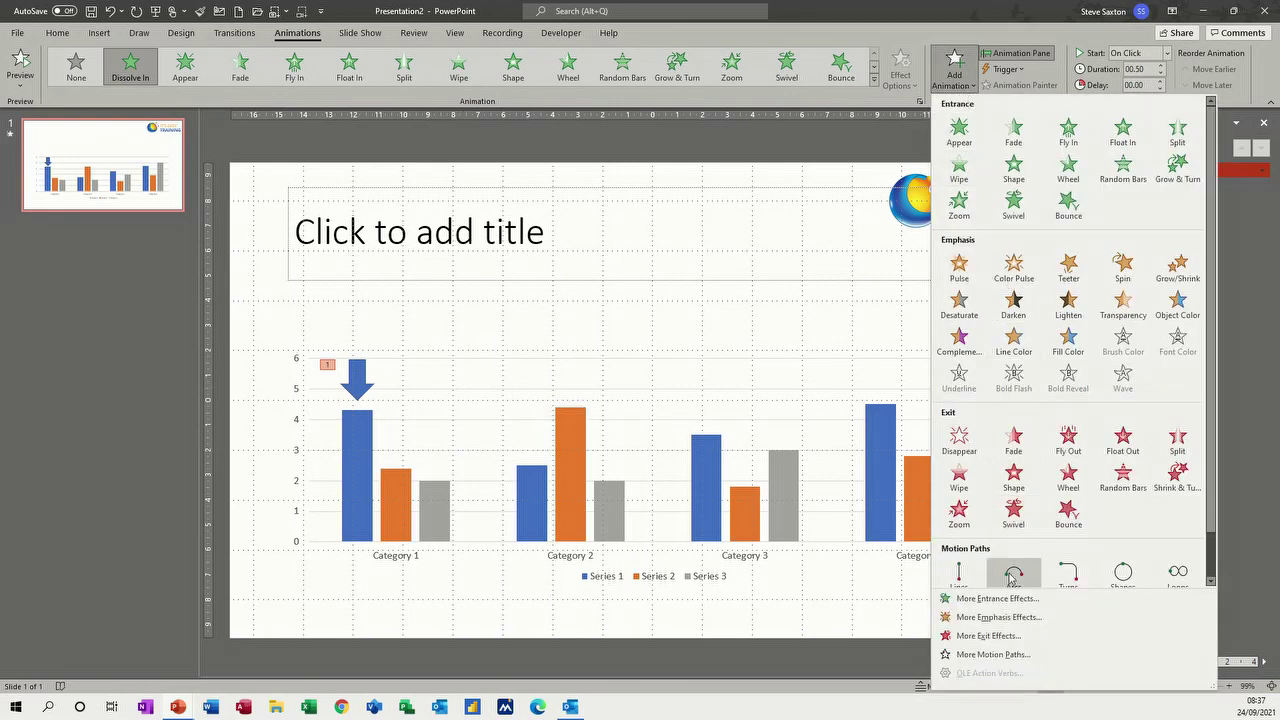
{"action": "left_click_drag", "start_coordinate": [1206, 509], "coordinate": [1211, 556]}
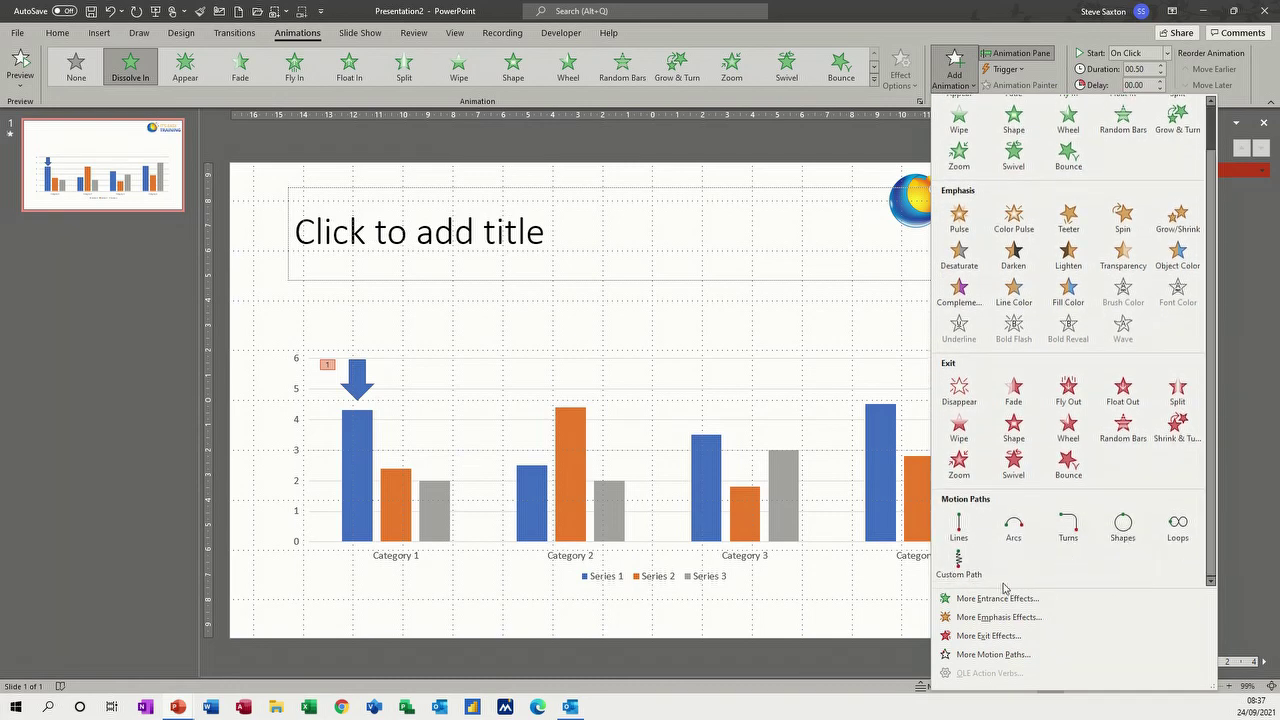
{"action": "left_click", "coordinate": [985, 655]}
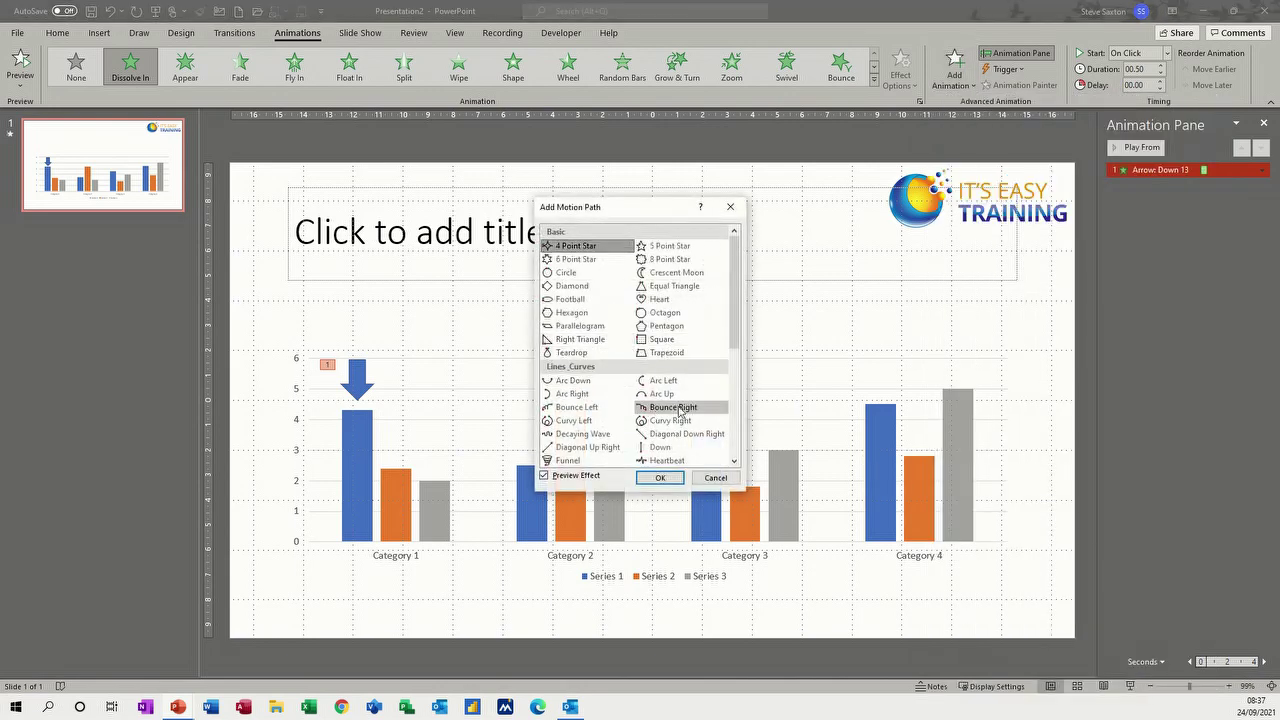
{"action": "left_click_drag", "start_coordinate": [738, 340], "coordinate": [730, 390]}
{"action": "left_click", "coordinate": [658, 362]}
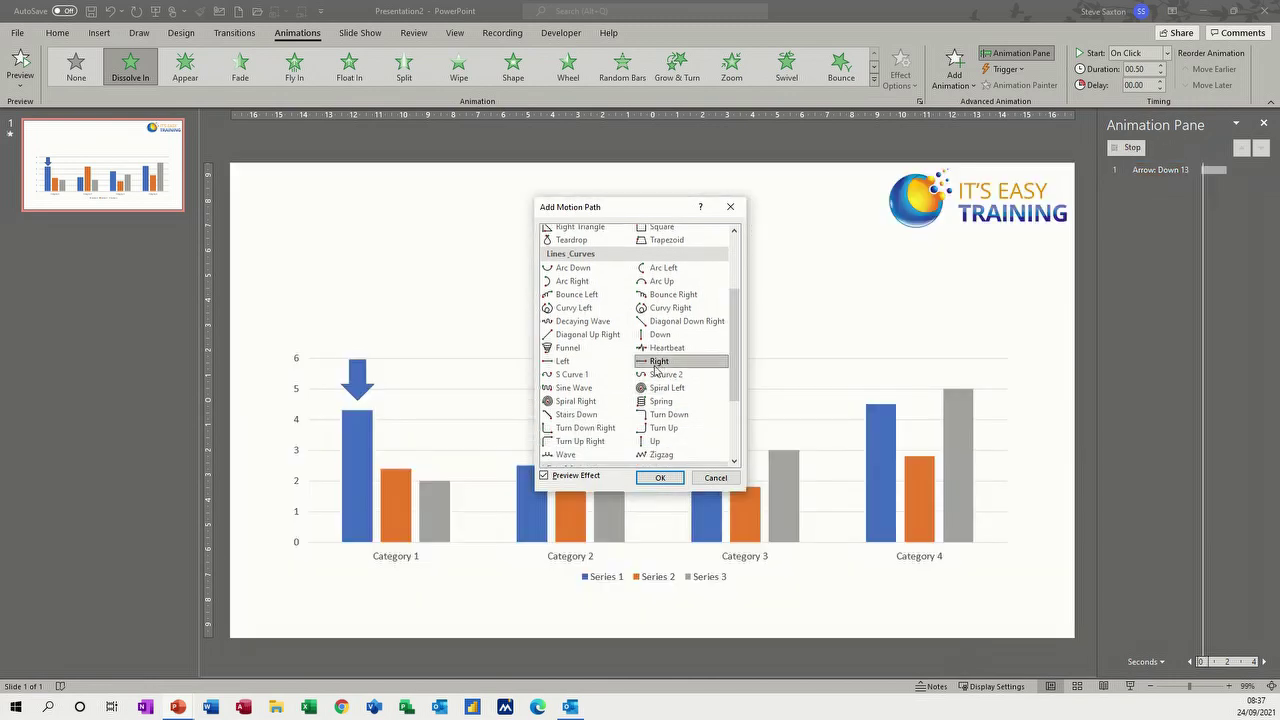
{"action": "left_click", "coordinate": [659, 478]}
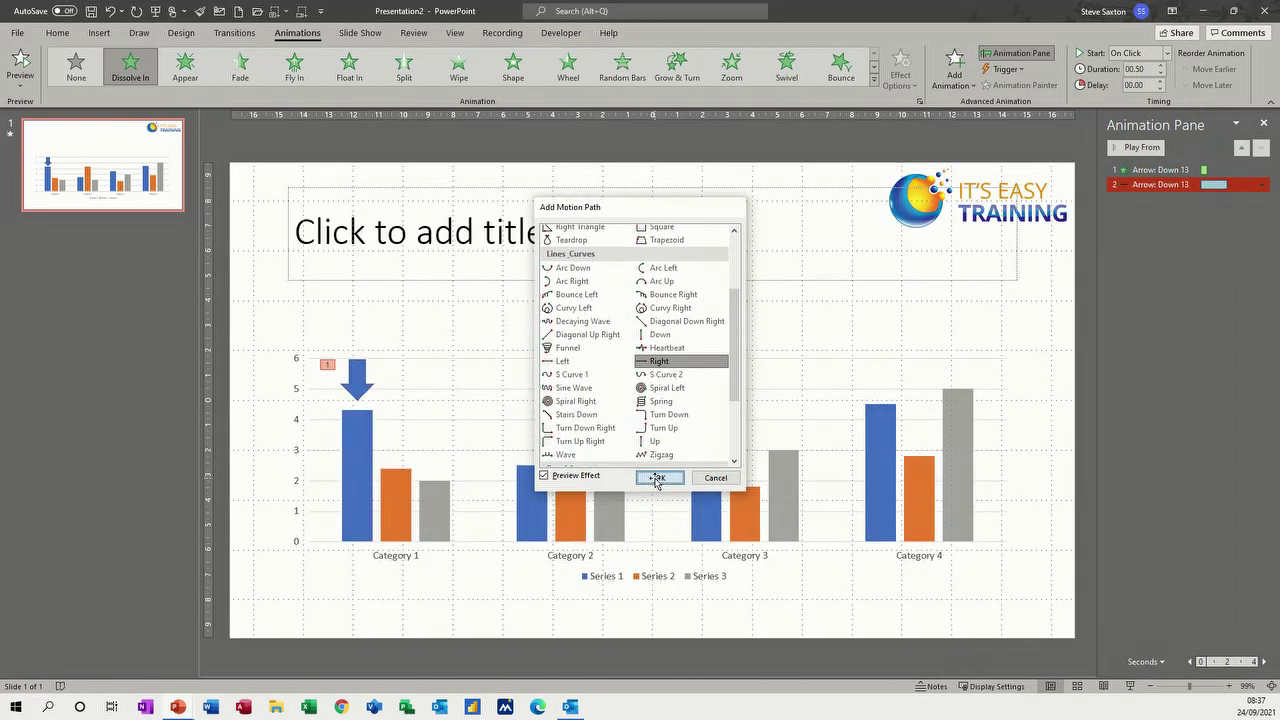
{"action": "left_click_drag", "start_coordinate": [568, 385], "coordinate": [531, 381]}
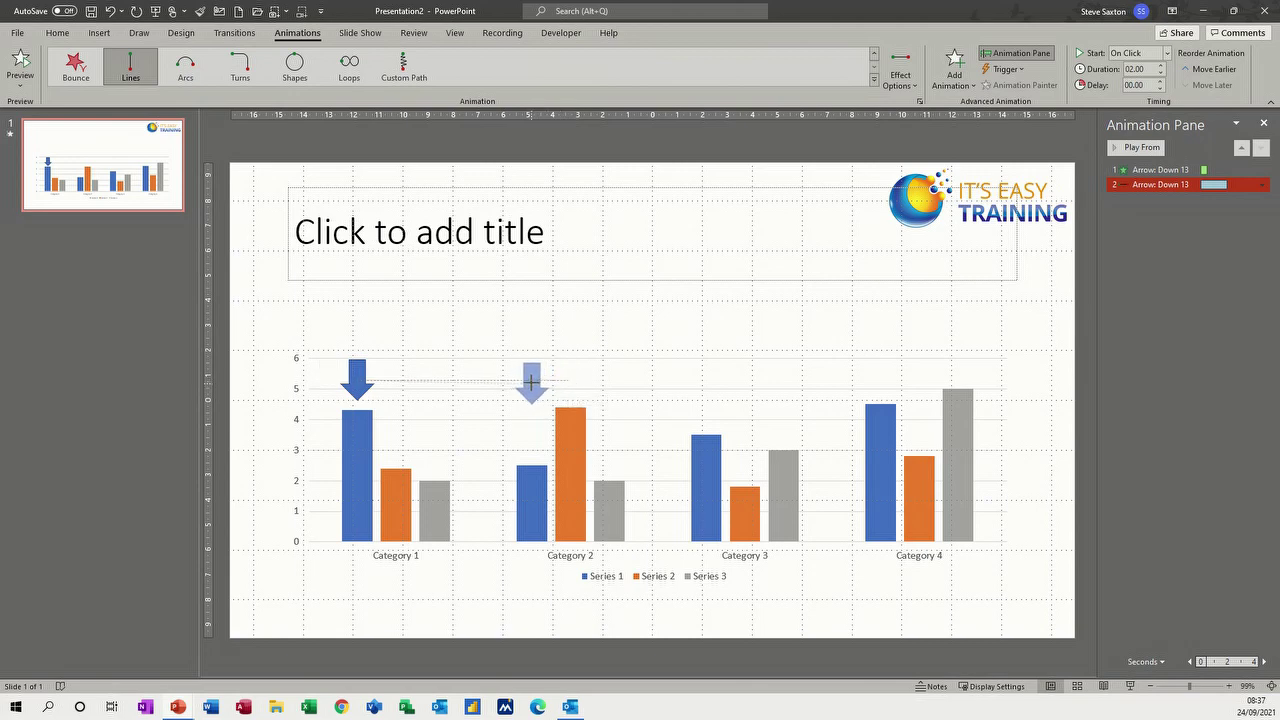
{"action": "left_click_drag", "start_coordinate": [532, 383], "coordinate": [530, 381]}
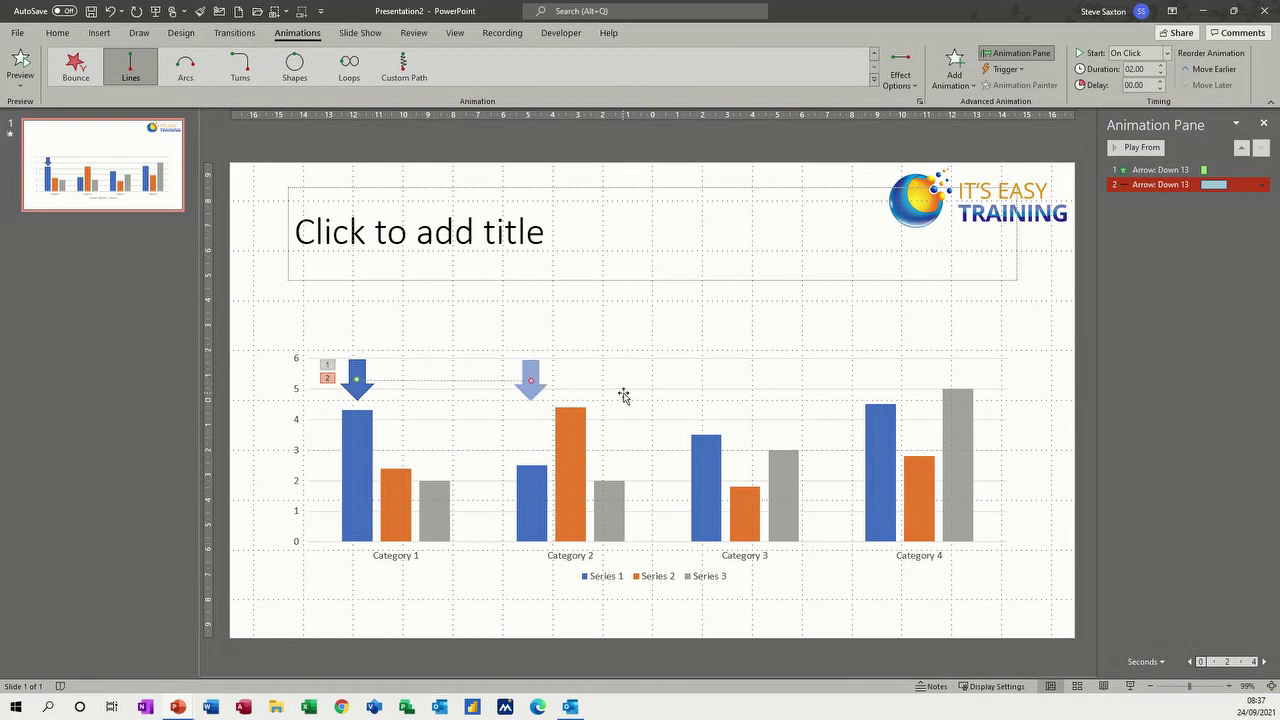
{"action": "left_click", "coordinate": [1137, 150]}
Add a Pulse emphasis effect to the chart as the third animation and preview it.
{"action": "left_click", "coordinate": [530, 373]}
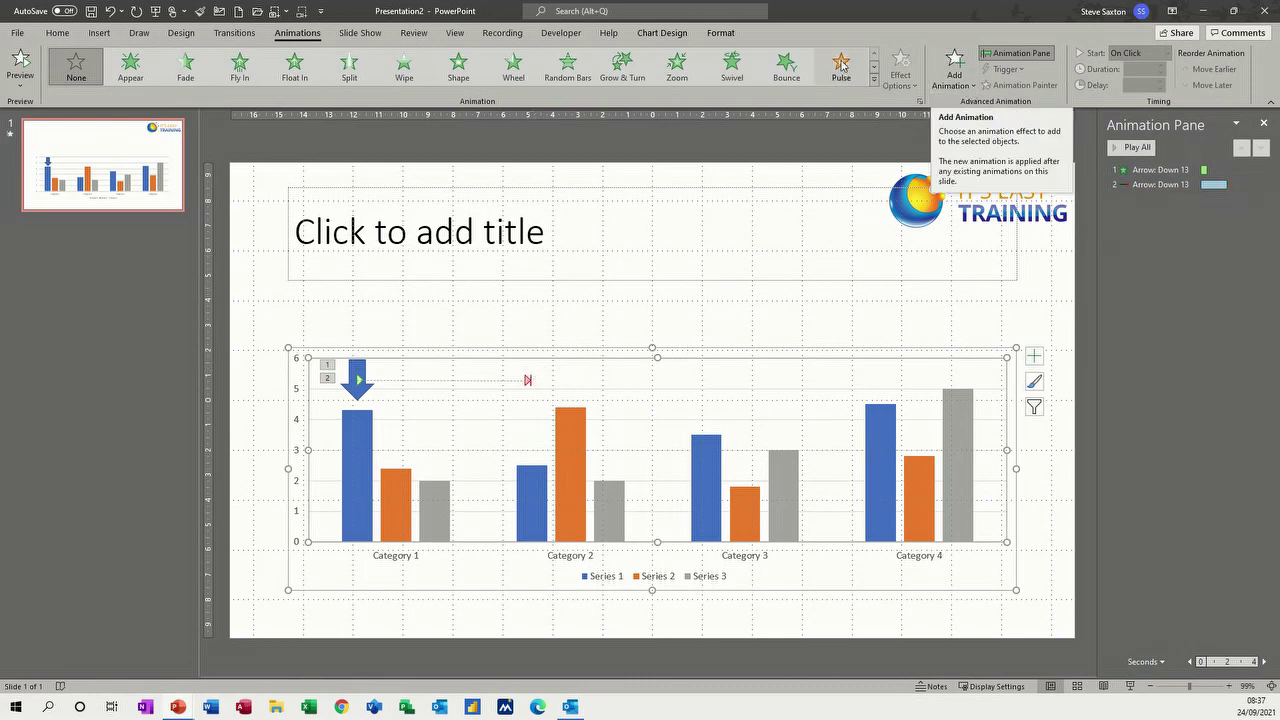
{"action": "left_click", "coordinate": [955, 72]}
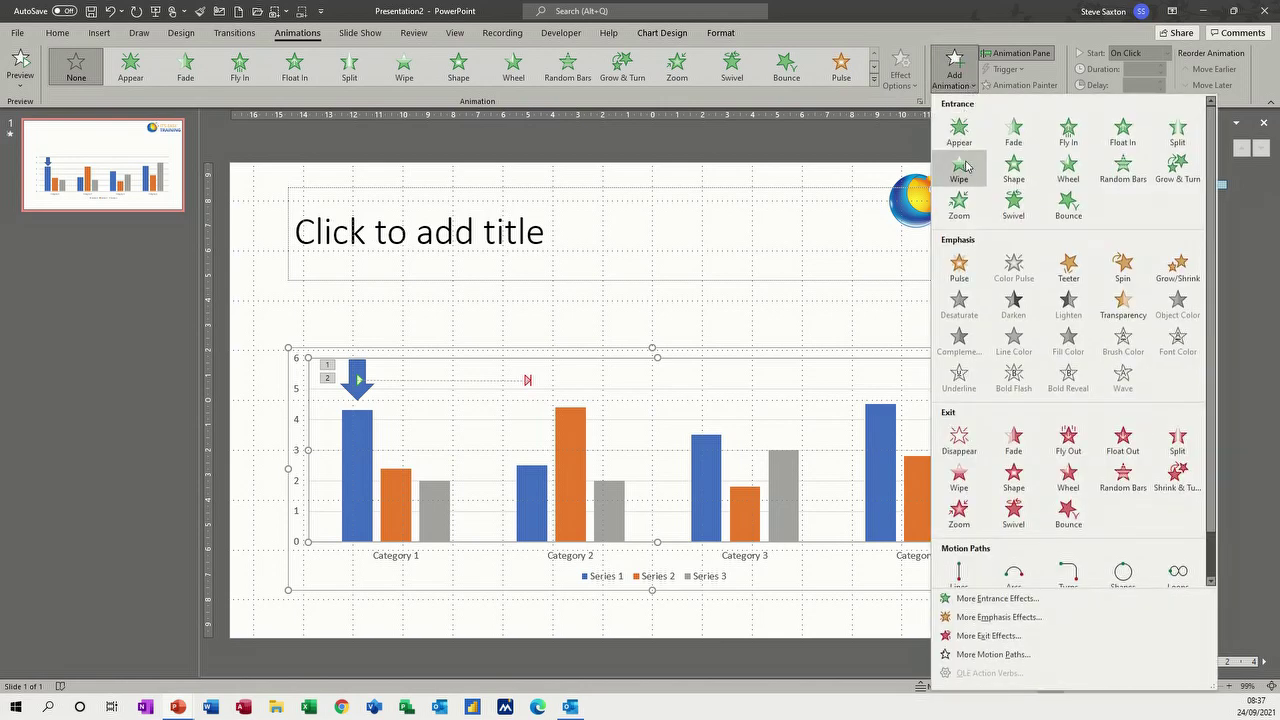
{"action": "left_click", "coordinate": [958, 262]}
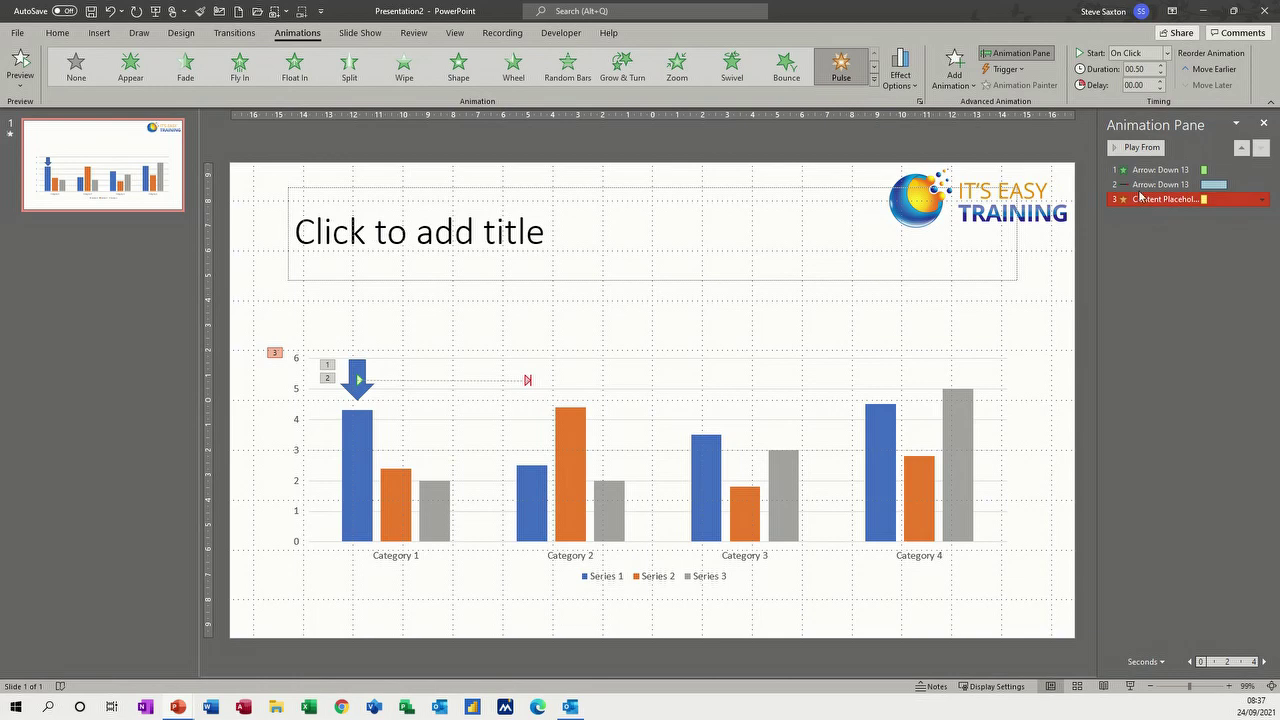
{"action": "left_click", "coordinate": [1135, 148]}
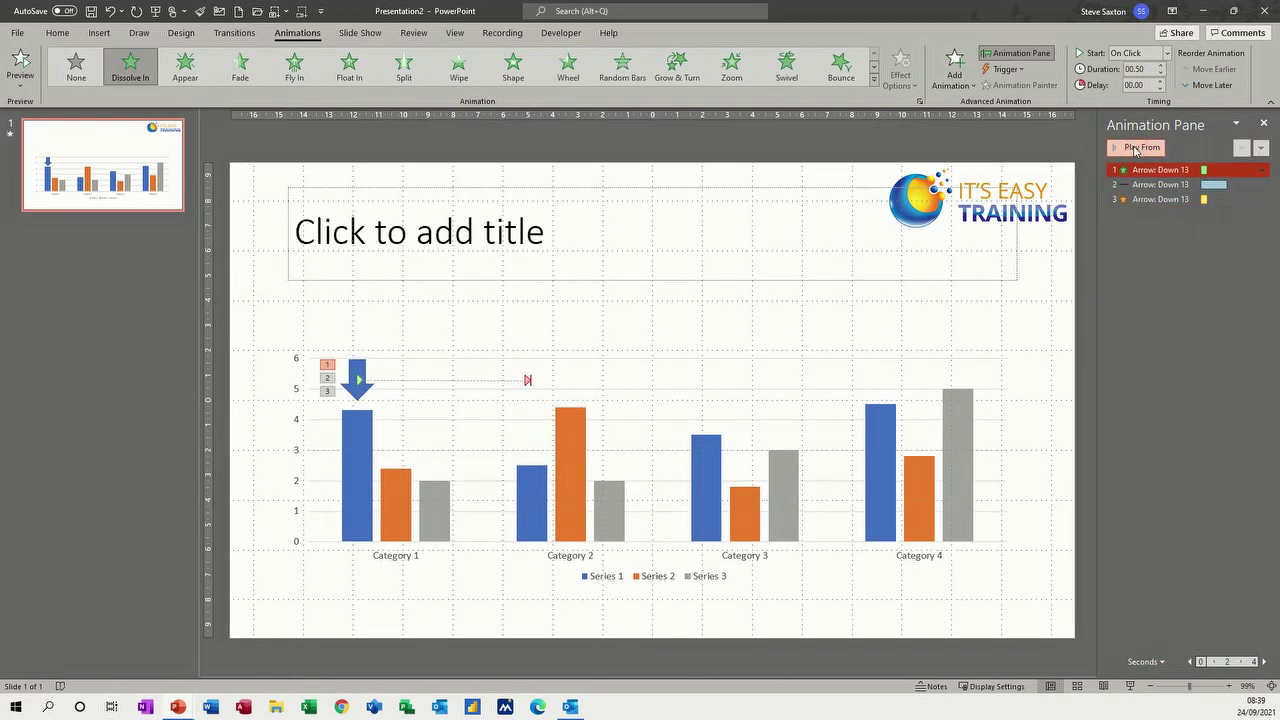
Set the arrow's Pulse emphasis effect to repeat 5 times.
{"action": "left_click", "coordinate": [1152, 199], "text": "ctrl"}
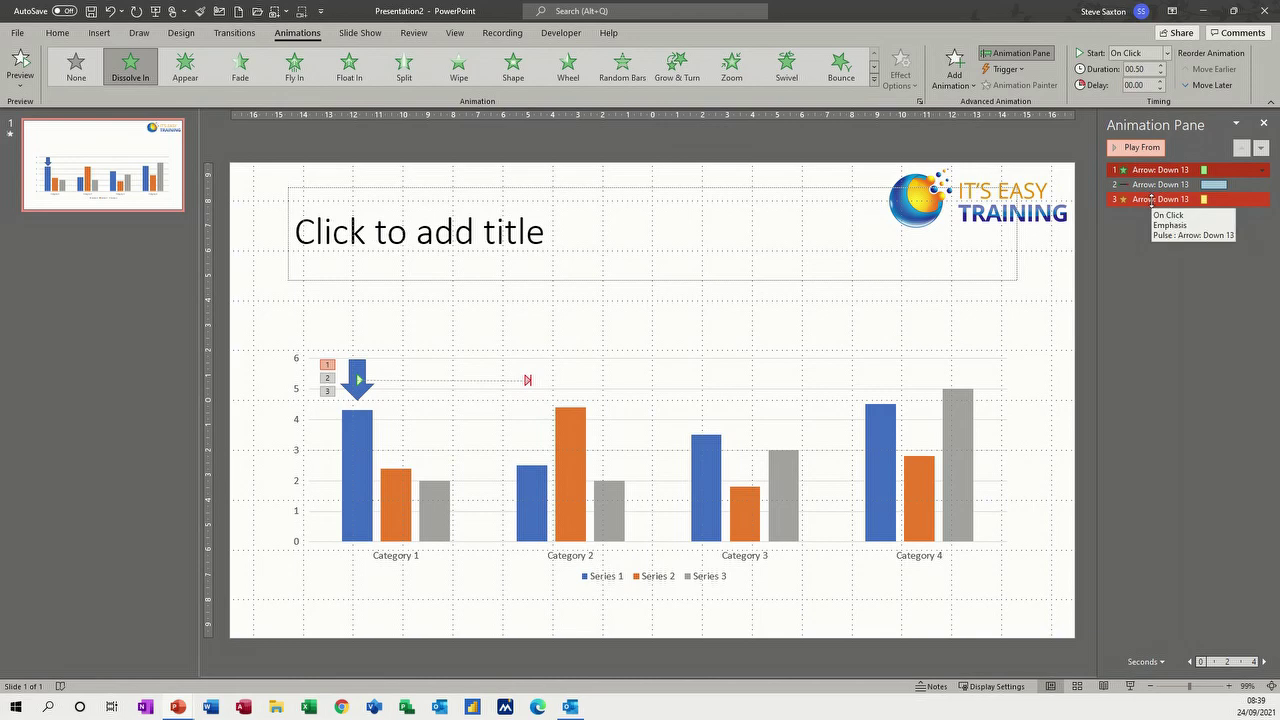
{"action": "left_click", "coordinate": [1152, 199]}
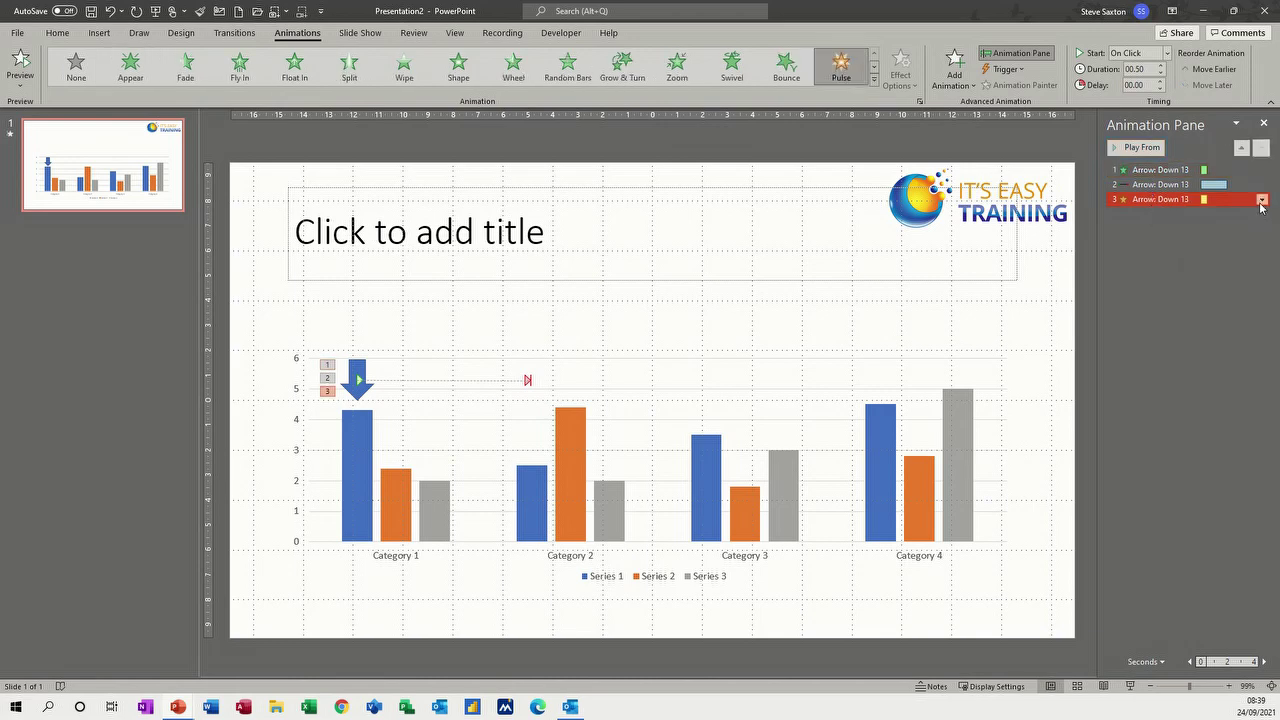
{"action": "left_click", "coordinate": [1261, 201]}
{"action": "left_click", "coordinate": [1203, 267]}
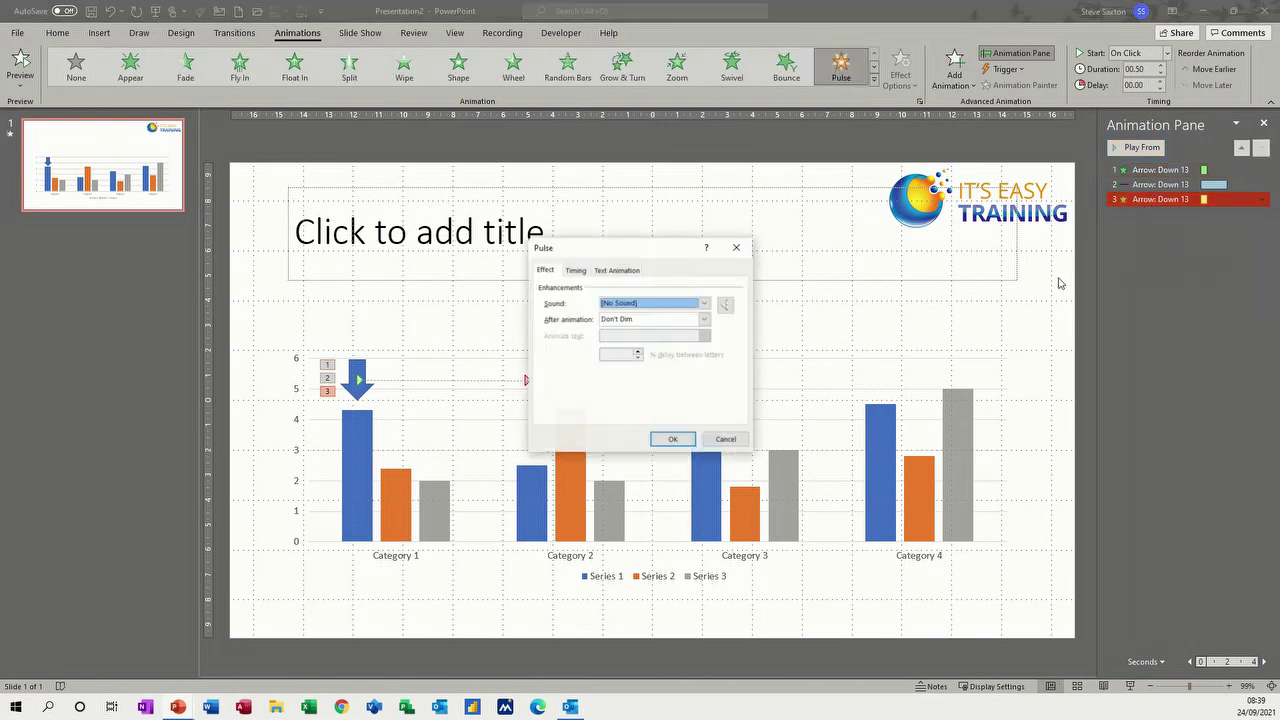
{"action": "left_click", "coordinate": [576, 271]}
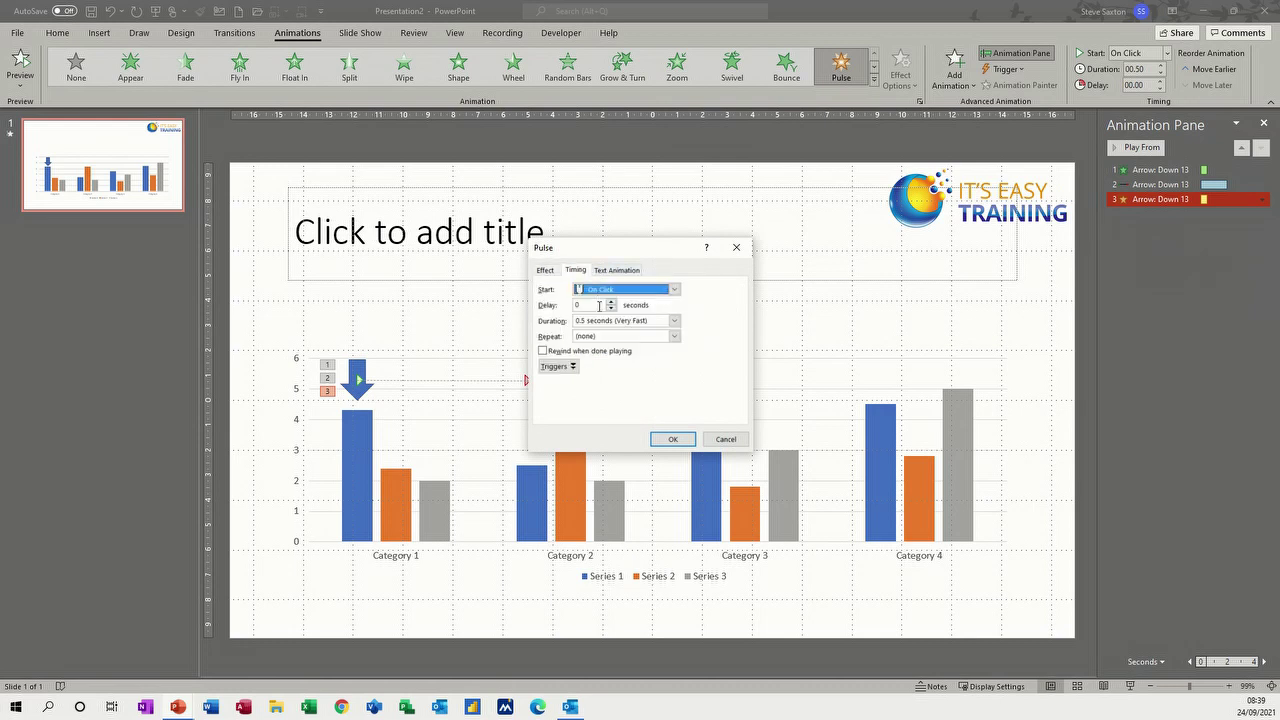
{"action": "left_click", "coordinate": [675, 337]}
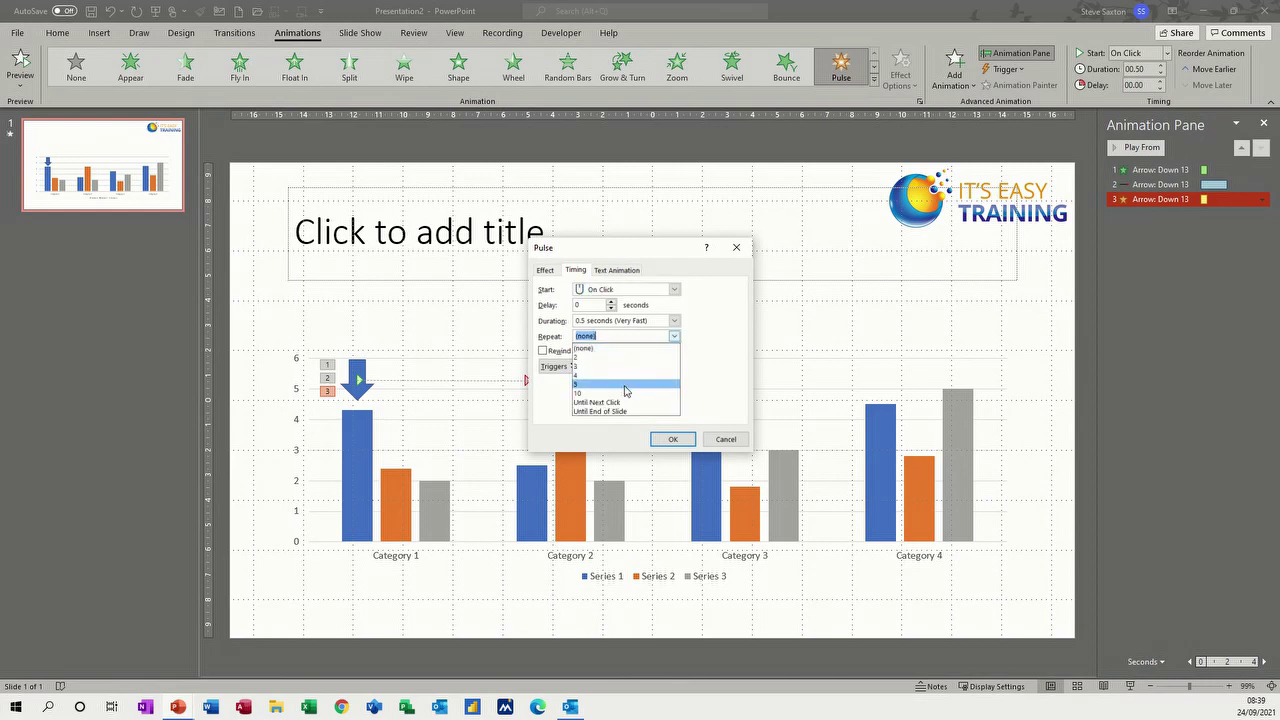
{"action": "left_click", "coordinate": [627, 384]}
{"action": "left_click", "coordinate": [672, 439]}
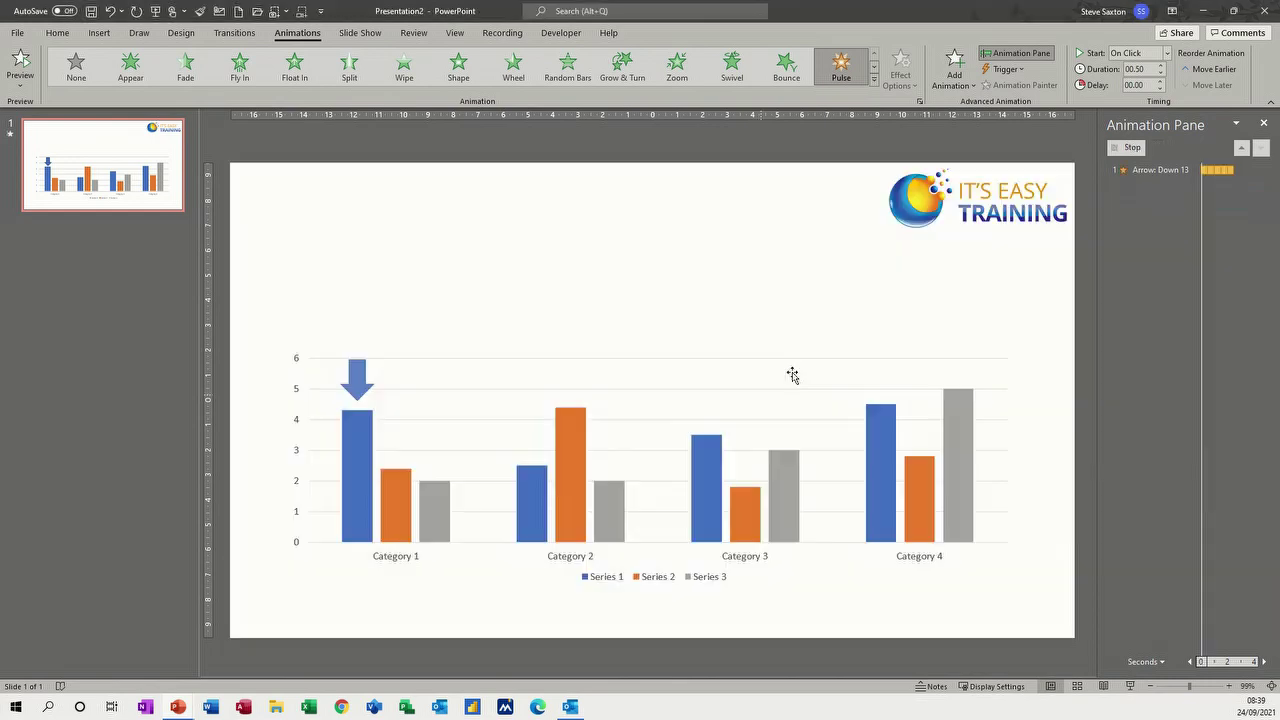
Stop the Pulse preview and play the arrow's whole animation sequence from the Dissolve In entrance.
{"action": "left_click", "coordinate": [1133, 150]}
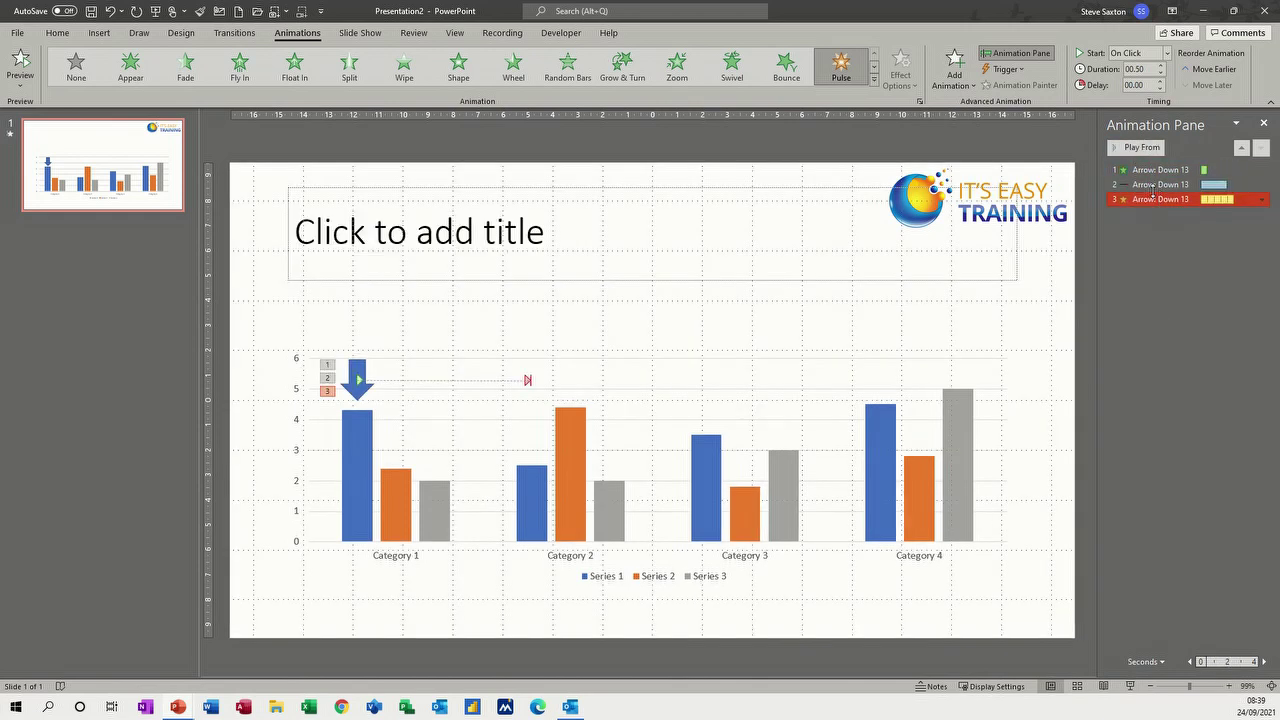
{"action": "left_click", "coordinate": [1150, 170]}
{"action": "left_click", "coordinate": [1137, 148]}
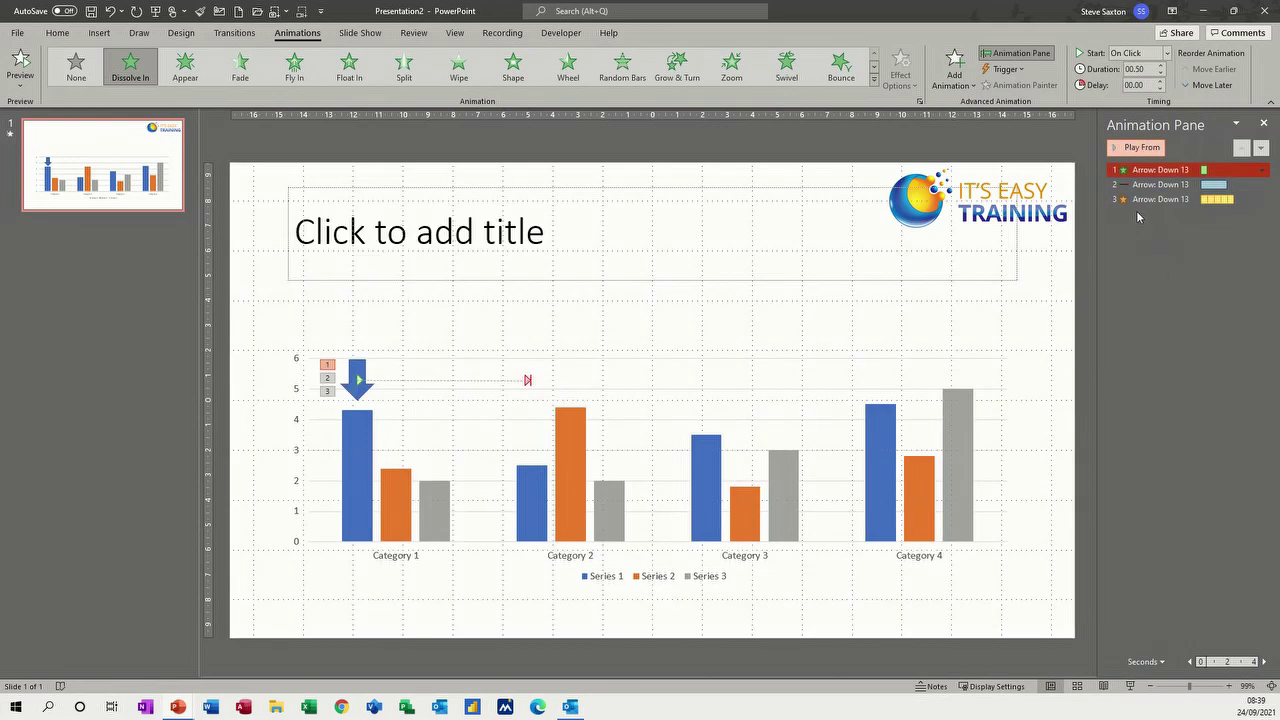
Add a Dissolve Out exit effect to the arrow and play the sequence from the first animation.
{"action": "left_click", "coordinate": [958, 80]}
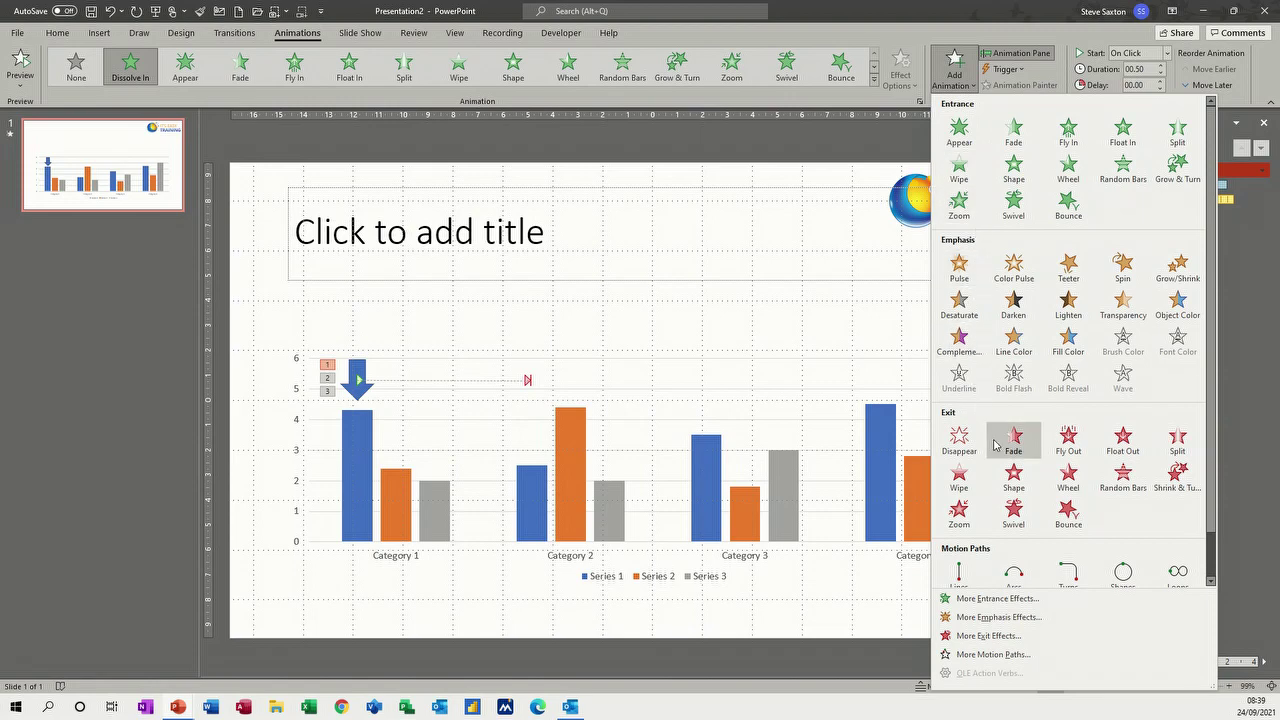
{"action": "left_click", "coordinate": [962, 639]}
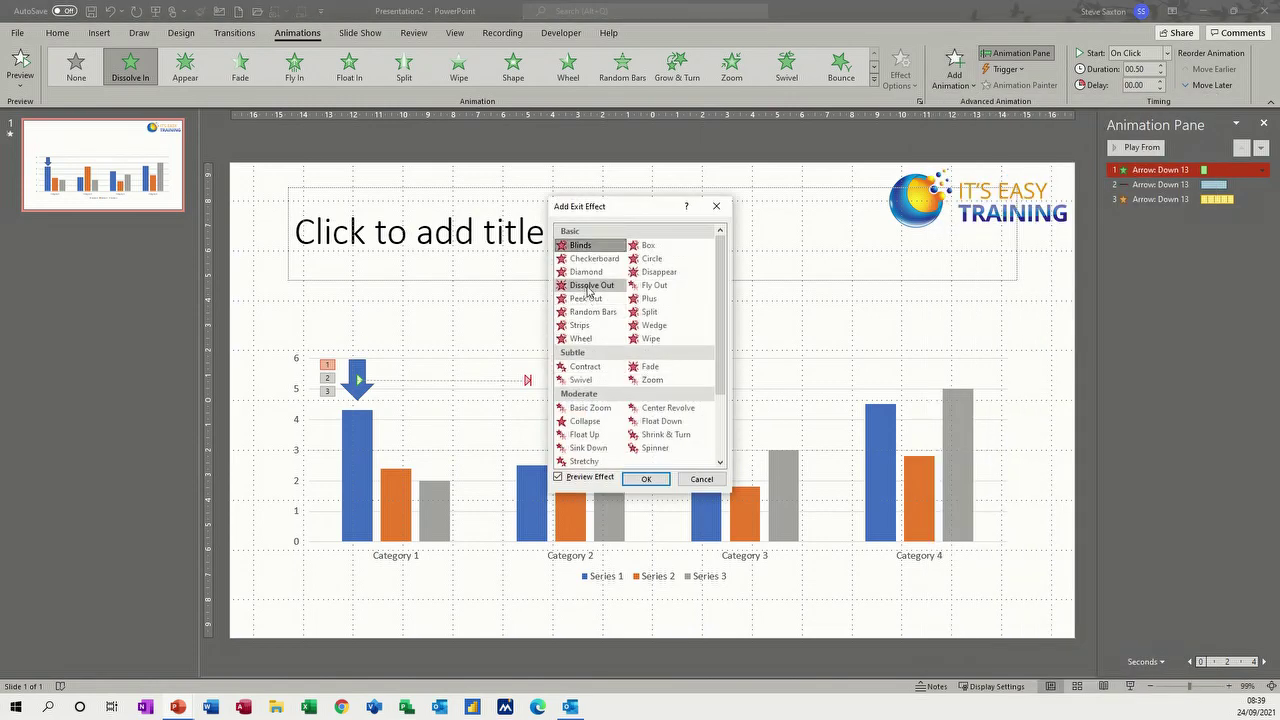
{"action": "left_click", "coordinate": [590, 285]}
{"action": "left_click", "coordinate": [646, 479]}
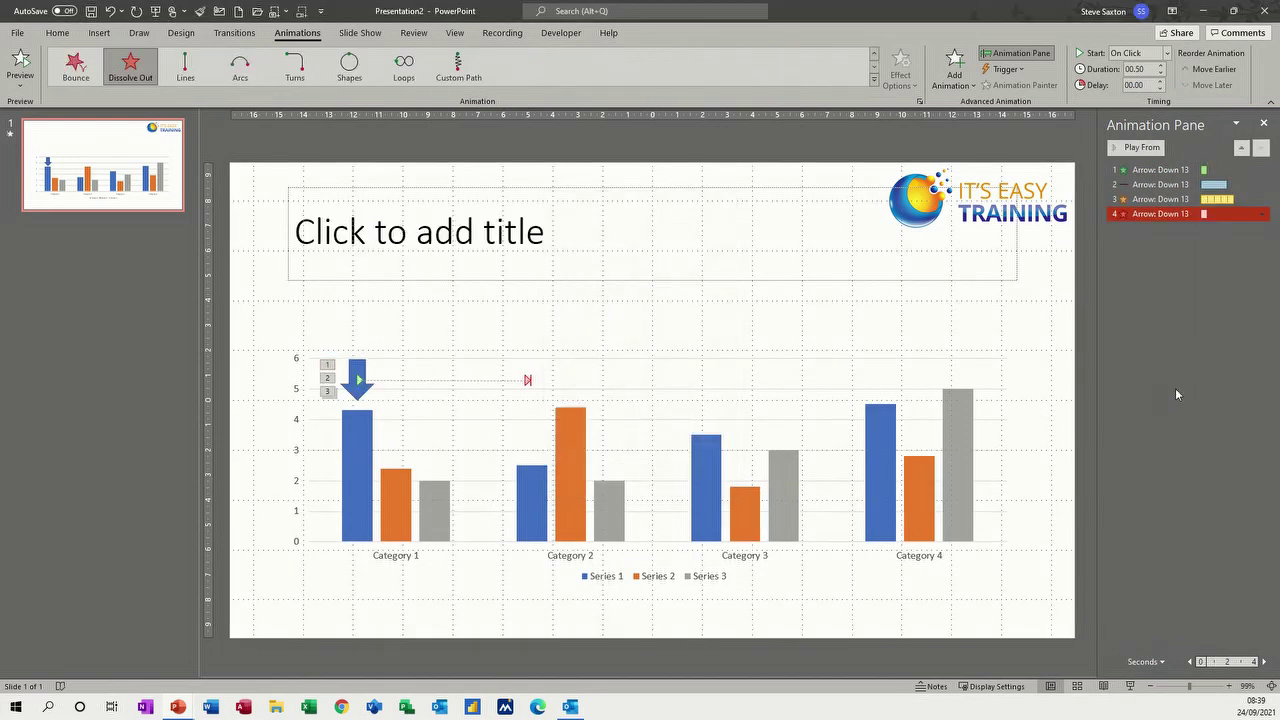
{"action": "left_click", "coordinate": [1141, 169]}
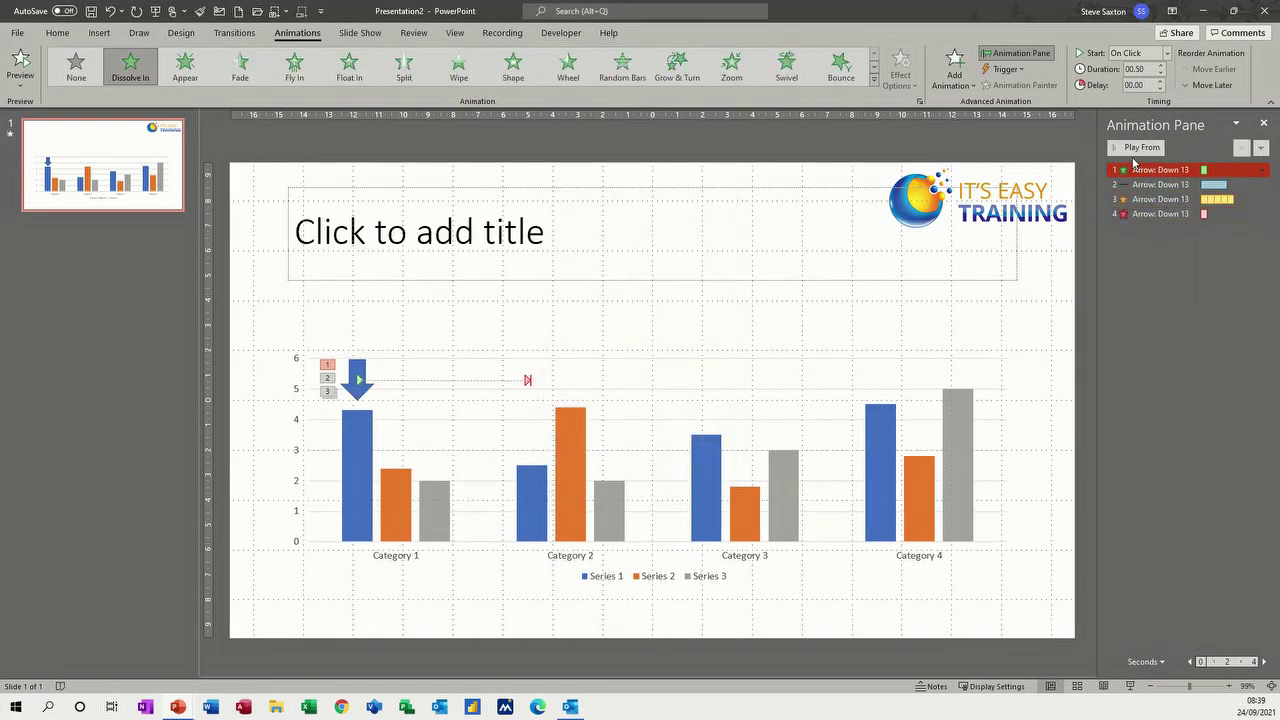
{"action": "left_click", "coordinate": [1140, 148]}
Set the arrow's Dissolve Out exit effect to start With Previous.
{"action": "left_click", "coordinate": [1165, 214]}
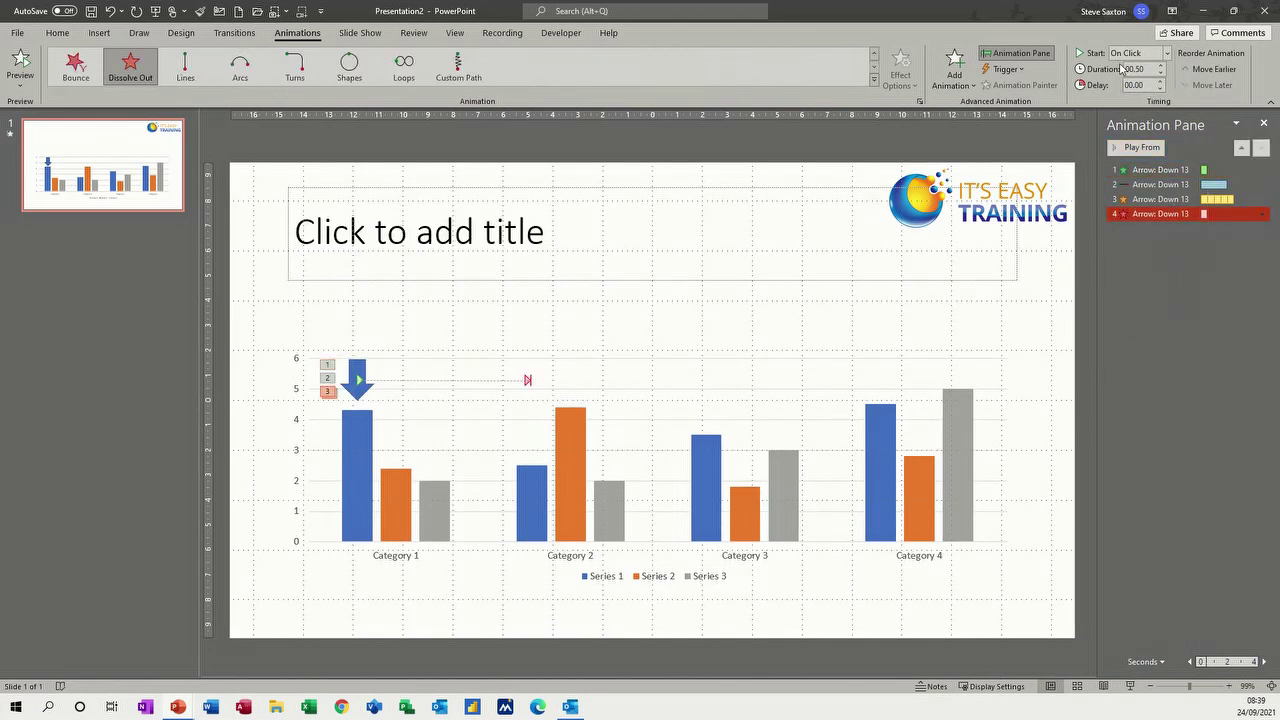
{"action": "left_click", "coordinate": [1152, 200], "text": "ctrl"}
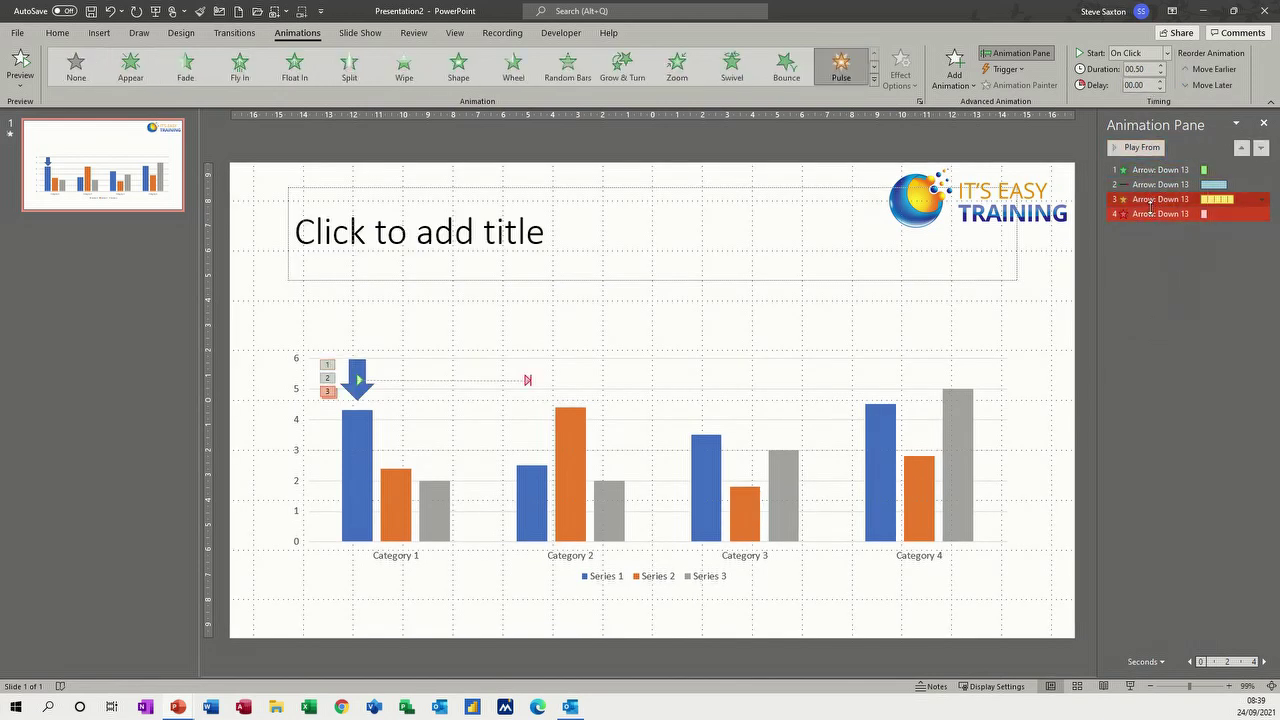
{"action": "left_click", "coordinate": [1160, 214]}
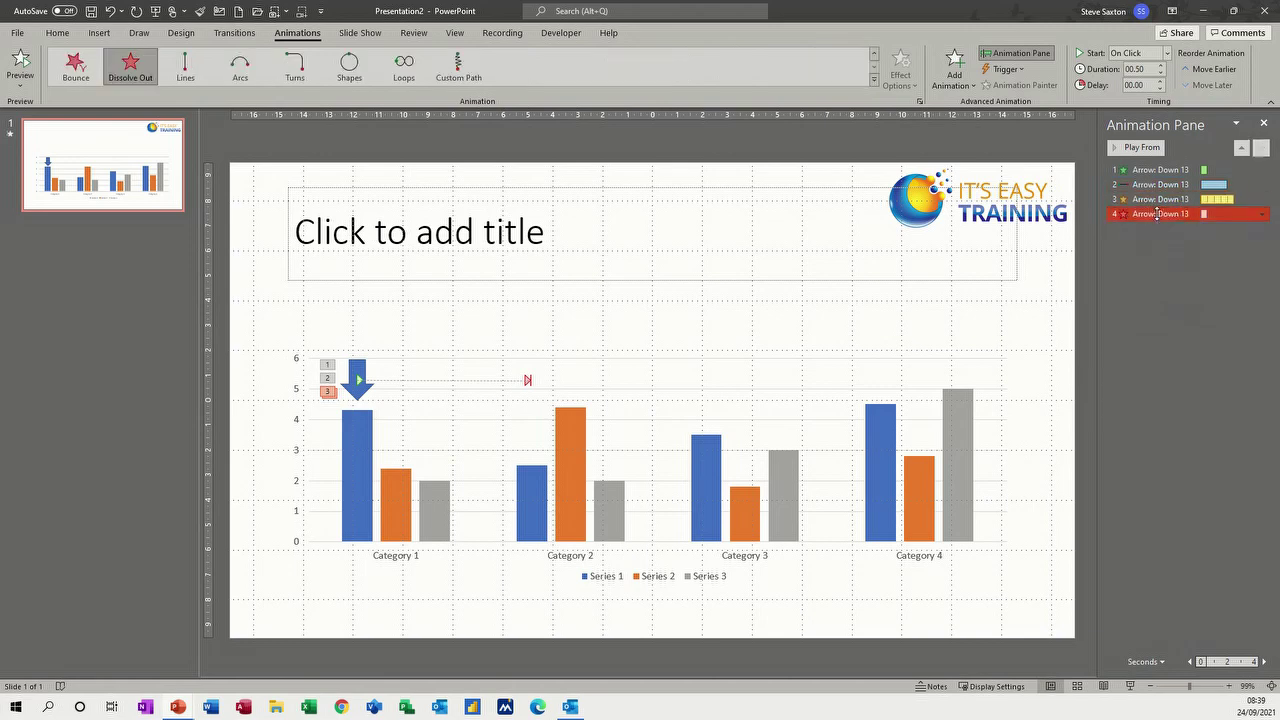
{"action": "left_click", "coordinate": [1167, 53]}
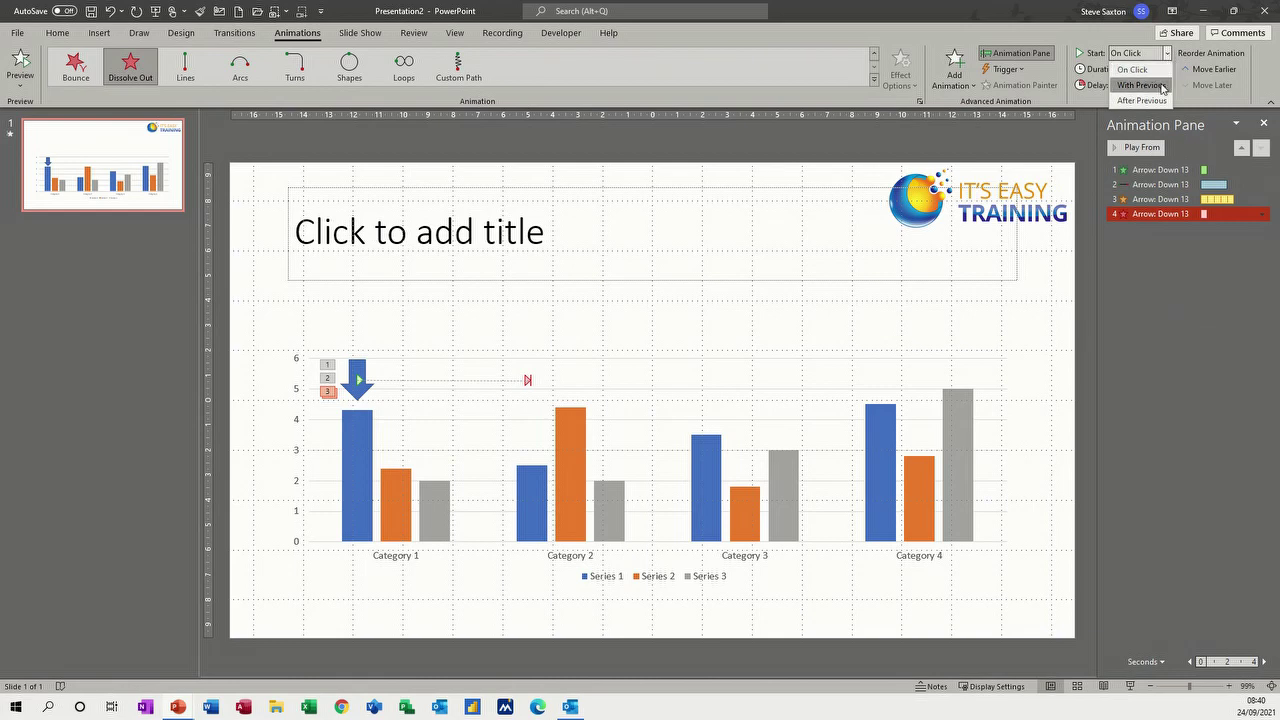
{"action": "left_click", "coordinate": [1163, 86]}
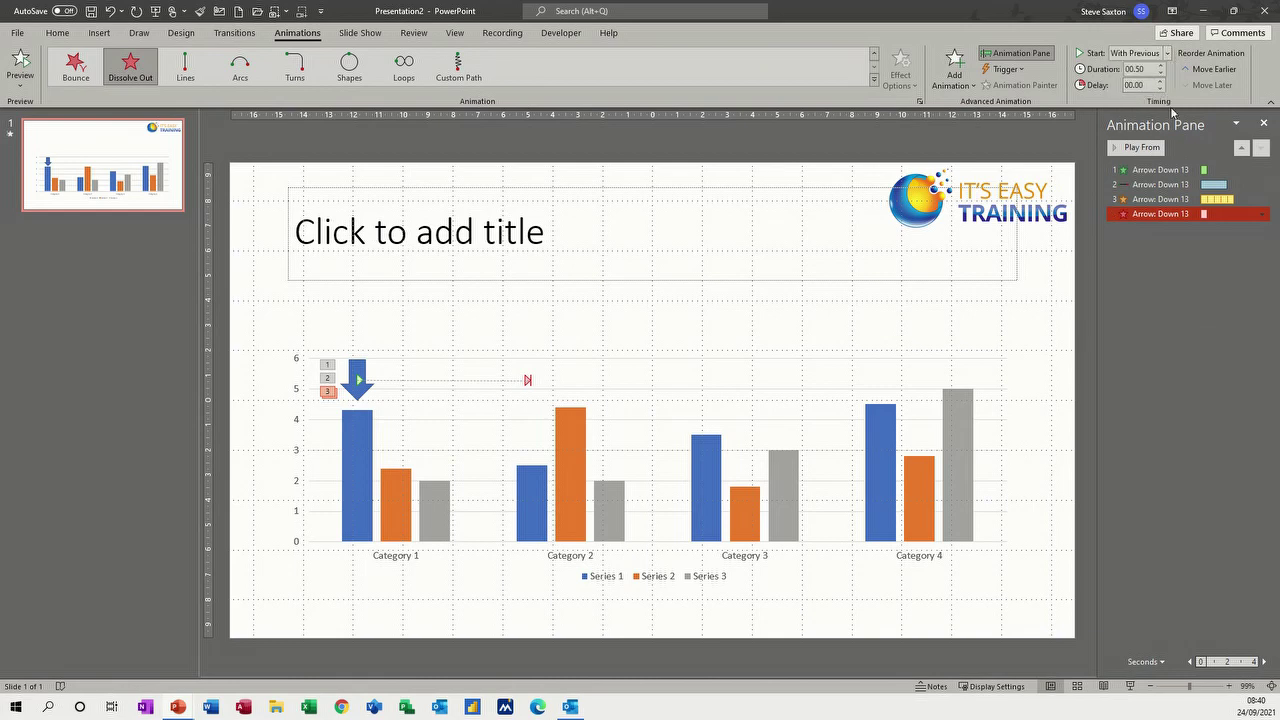
Play the arrow's animations from the Dissolve In entrance to check the exit timing, and stop the preview.
{"action": "left_click", "coordinate": [1155, 172], "text": "ctrl"}
{"action": "left_click", "coordinate": [1160, 170]}
{"action": "left_click", "coordinate": [1131, 150]}
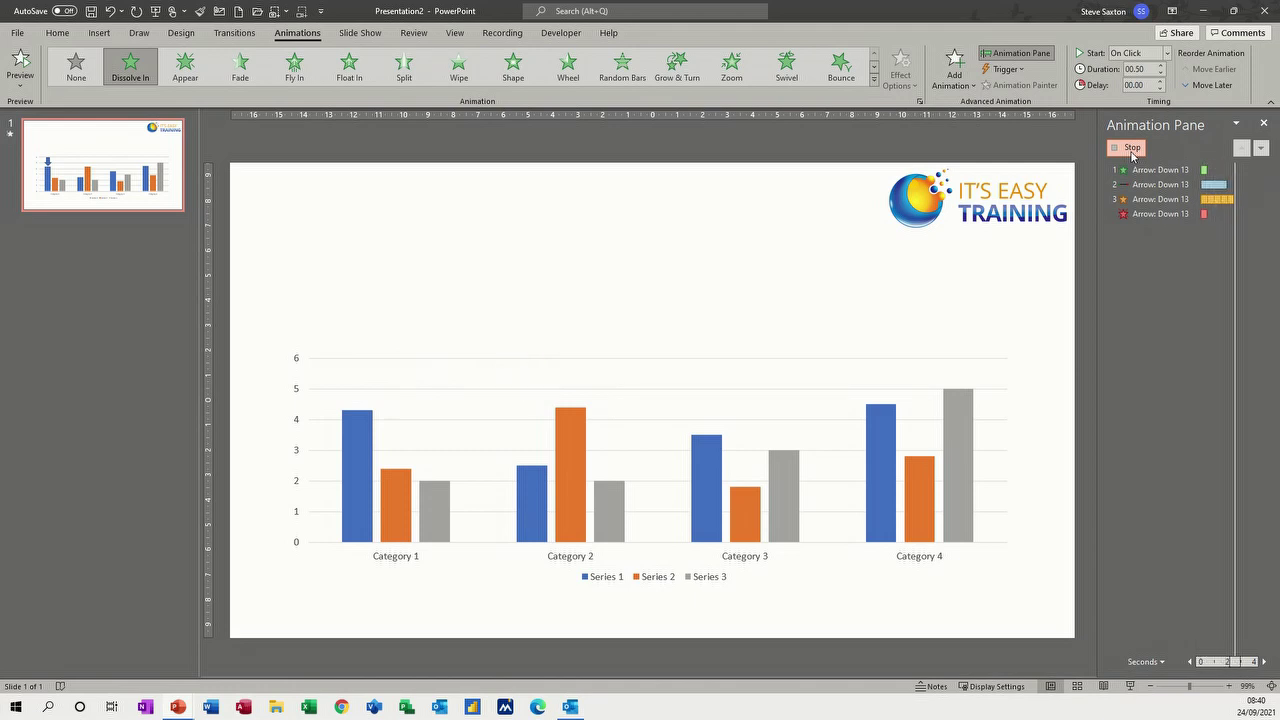
{"action": "left_click", "coordinate": [1132, 151]}
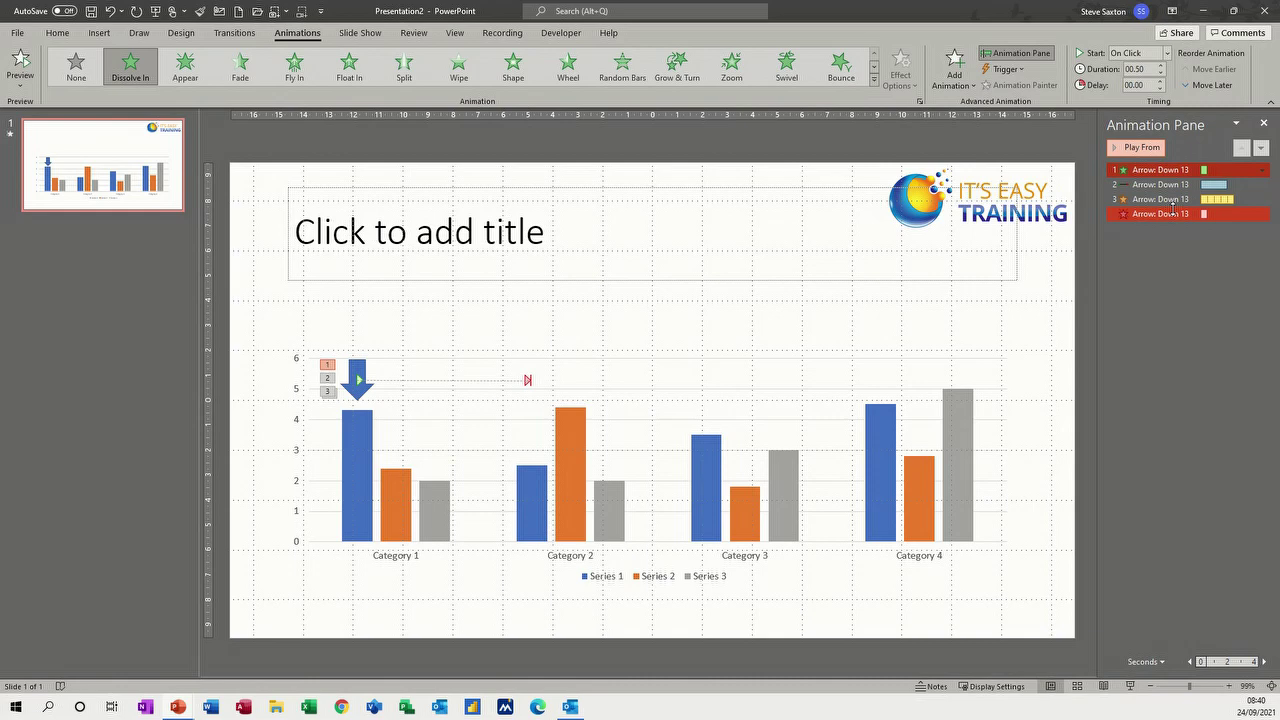
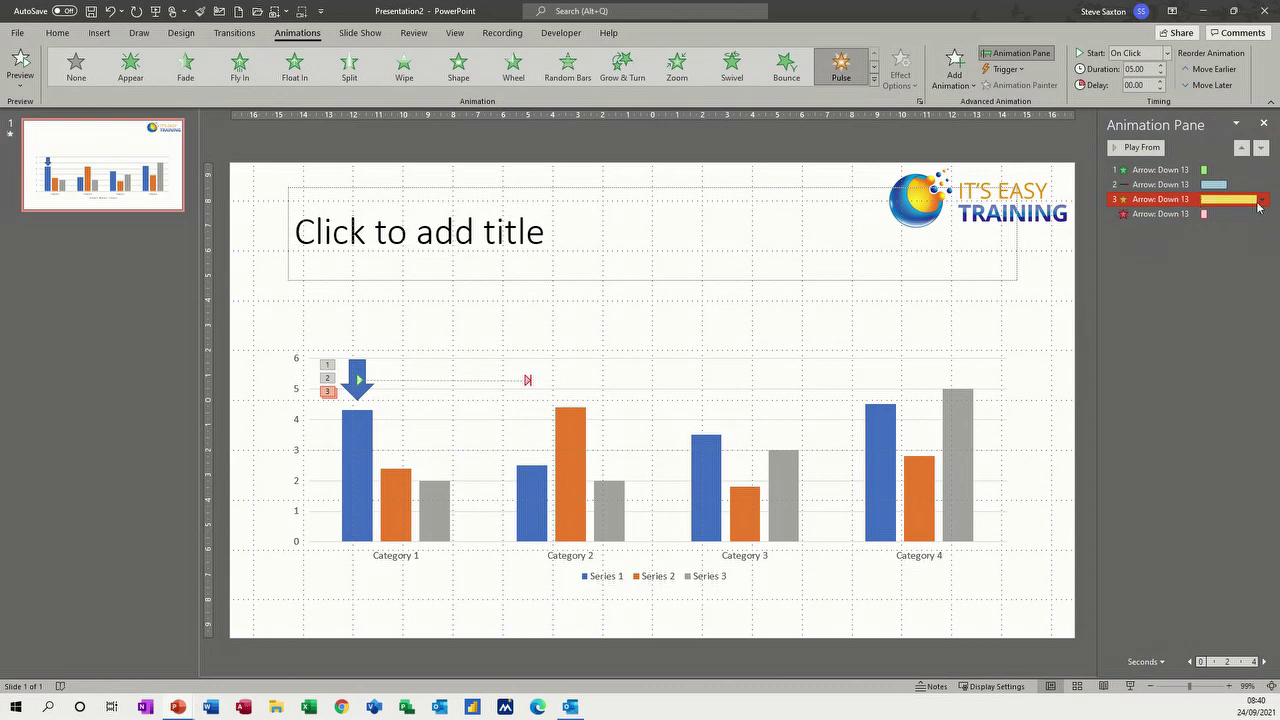
Set the duration of the arrow's Pulse effect to 2 seconds (Medium) in its timing settings.
{"action": "left_click", "coordinate": [1262, 199]}
{"action": "left_click", "coordinate": [1183, 277]}
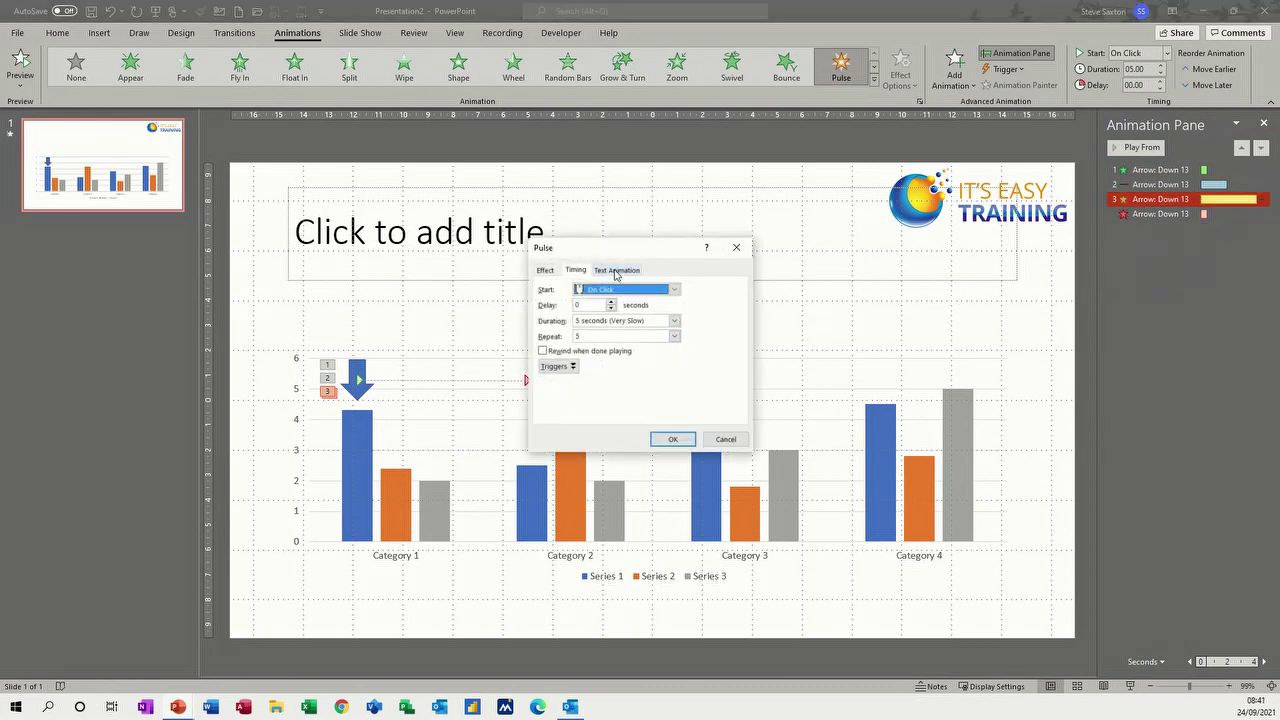
{"action": "left_click", "coordinate": [675, 321]}
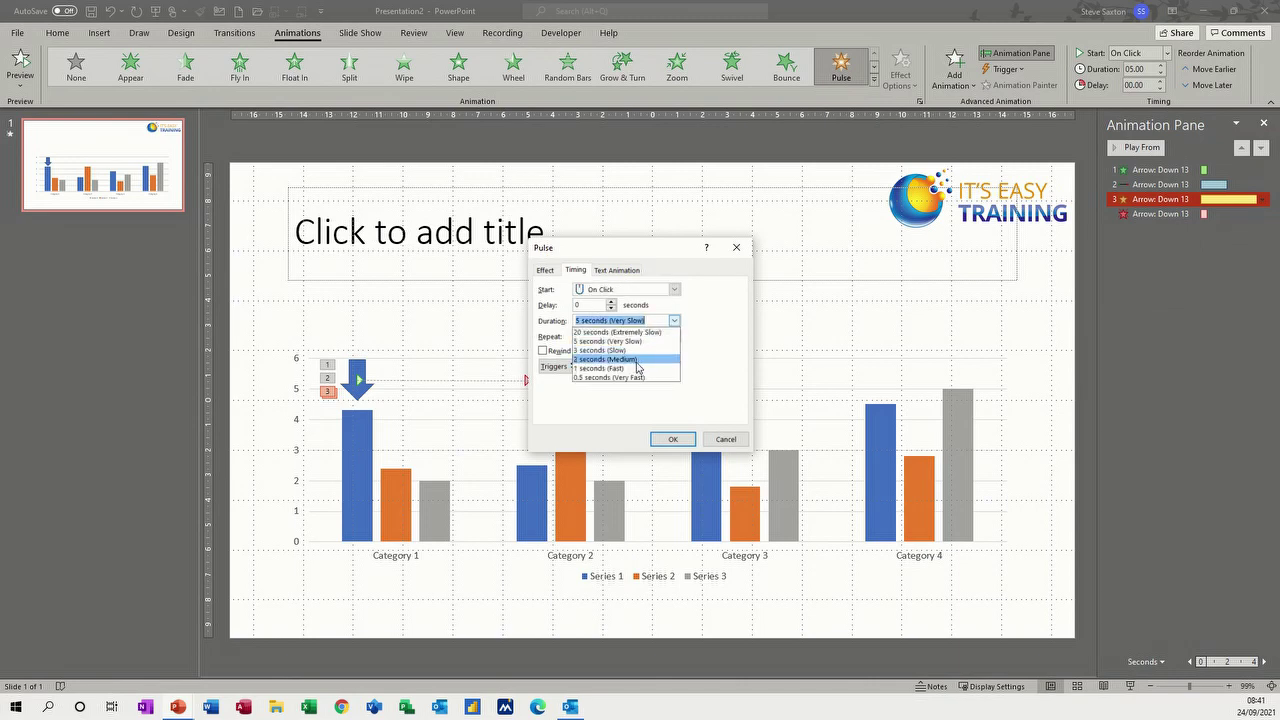
{"action": "left_click", "coordinate": [636, 360]}
{"action": "left_click", "coordinate": [667, 439]}
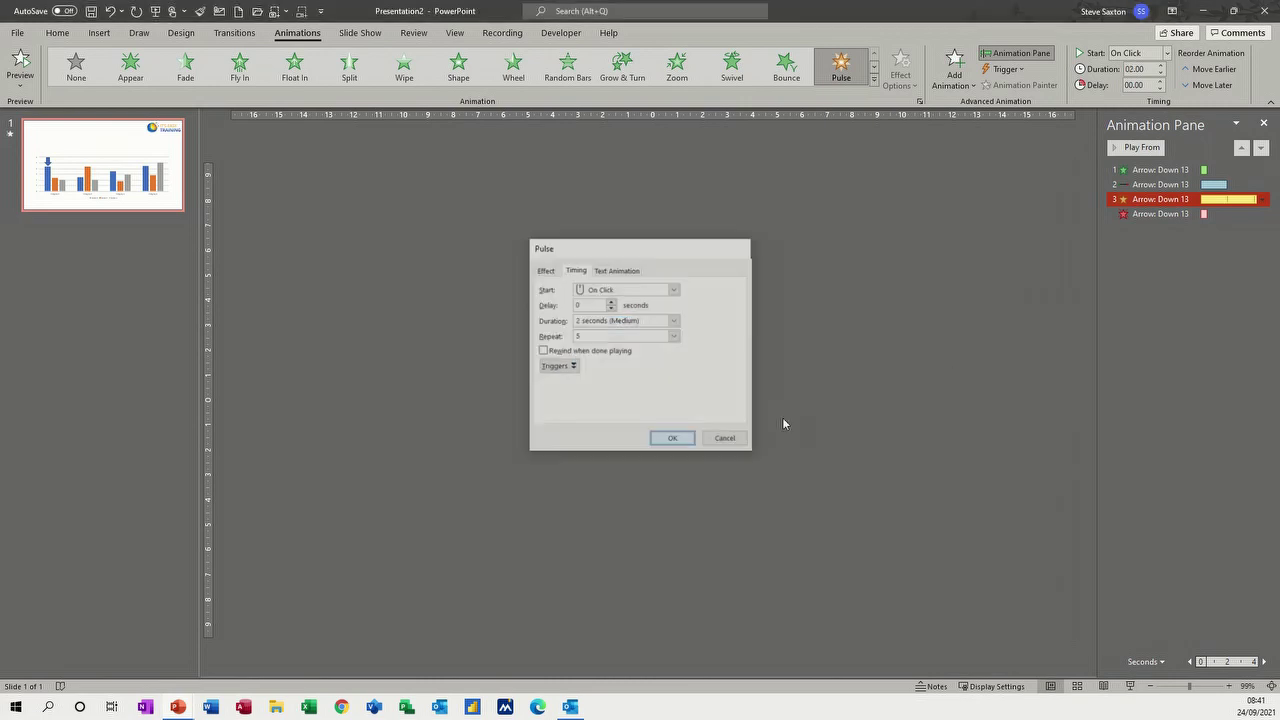
Delay the arrow's Dissolve Out exit effect by 2 seconds and play the sequence from the Dissolve In entrance.
{"action": "left_click", "coordinate": [1155, 214]}
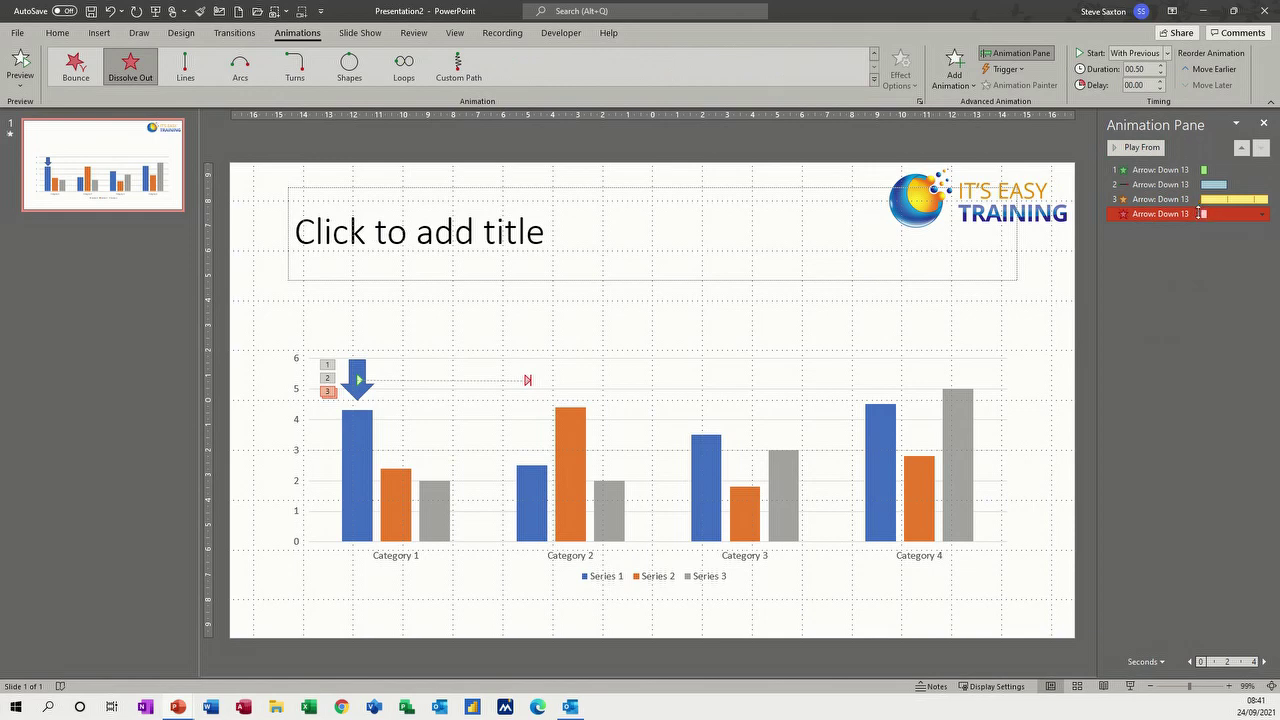
{"action": "left_click", "coordinate": [1161, 82]}
{"action": "left_click", "coordinate": [1161, 82]}
{"action": "left_click", "coordinate": [1161, 82]}
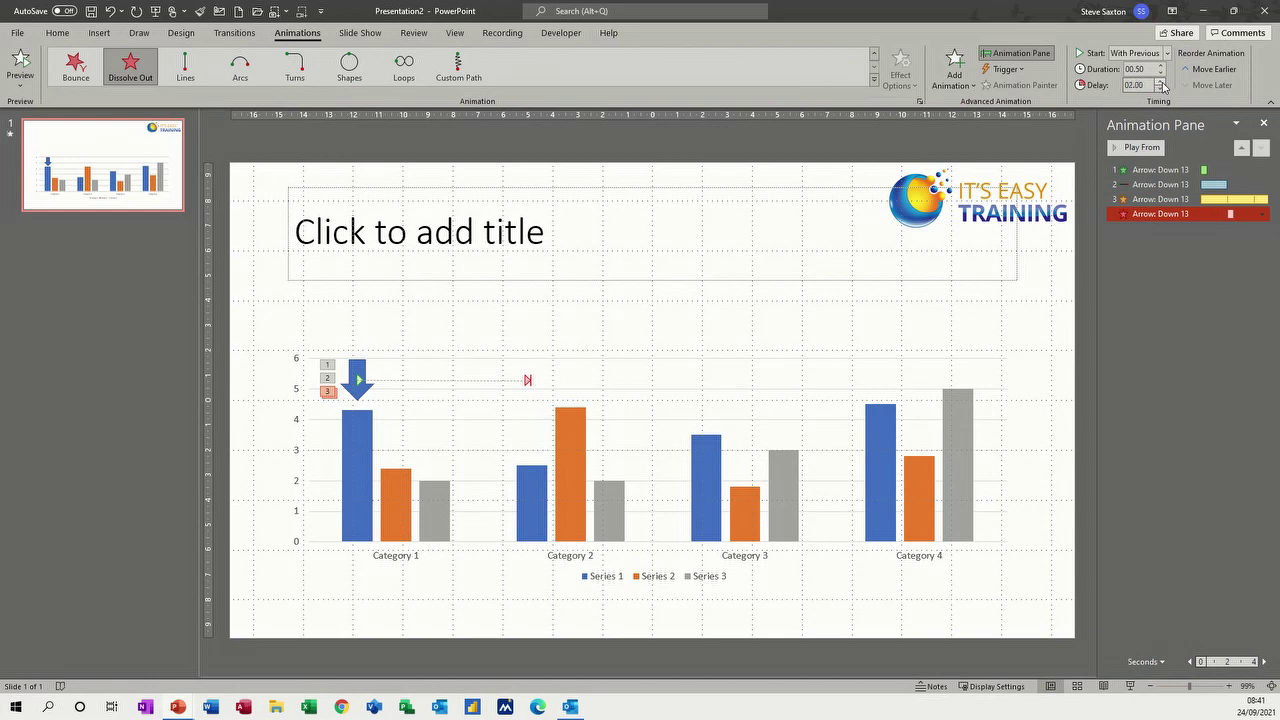
{"action": "left_click", "coordinate": [1148, 172]}
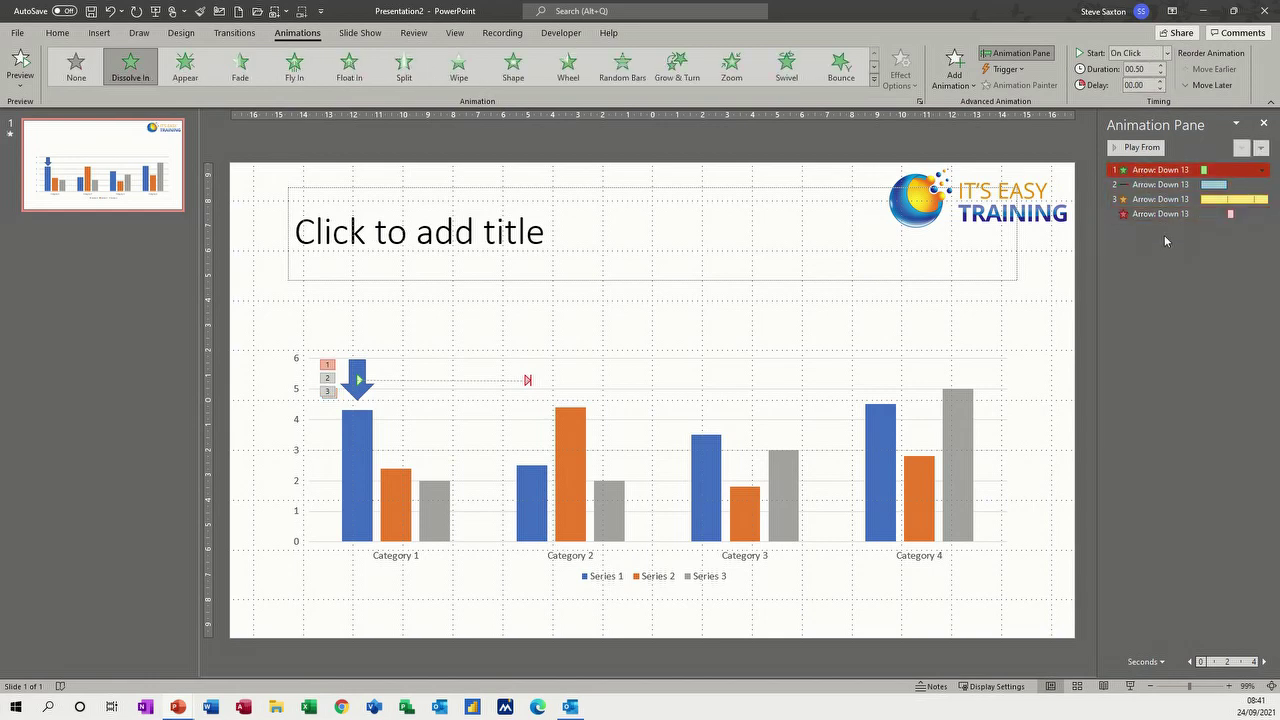
{"action": "left_click", "coordinate": [1140, 147]}
Insert the soldier picture from this device on a new slide and shrink it to about 3.13 cm high below the title's left end.
{"action": "key", "text": "ctrl+m"}
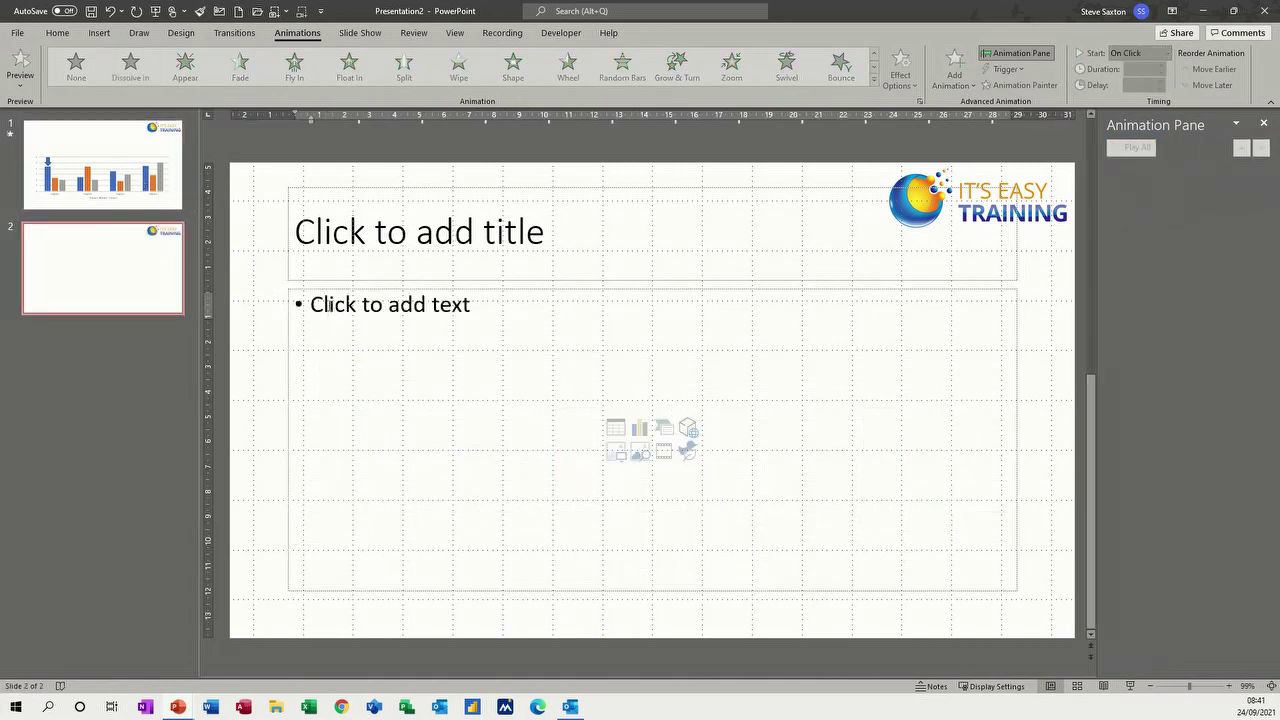
{"action": "left_click", "coordinate": [335, 310]}
{"action": "left_click", "coordinate": [101, 35]}
{"action": "left_click", "coordinate": [126, 78]}
{"action": "left_click", "coordinate": [141, 126]}
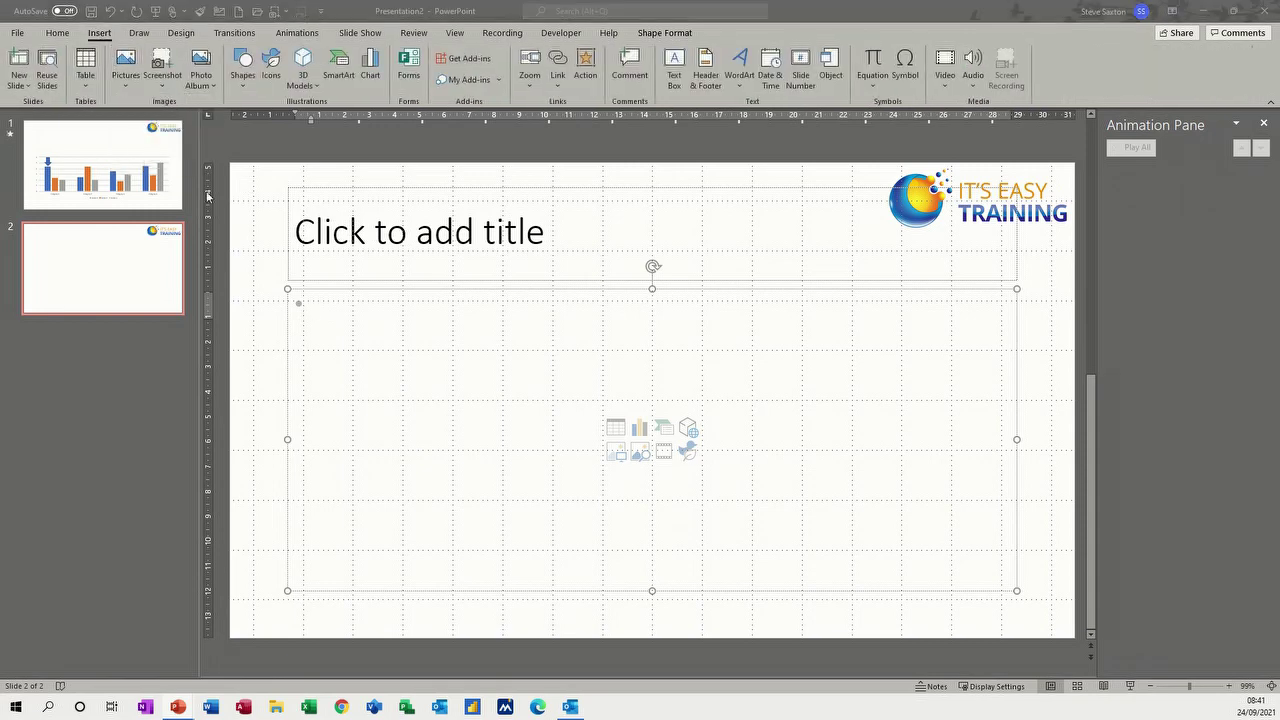
{"action": "double_click", "coordinate": [381, 243]}
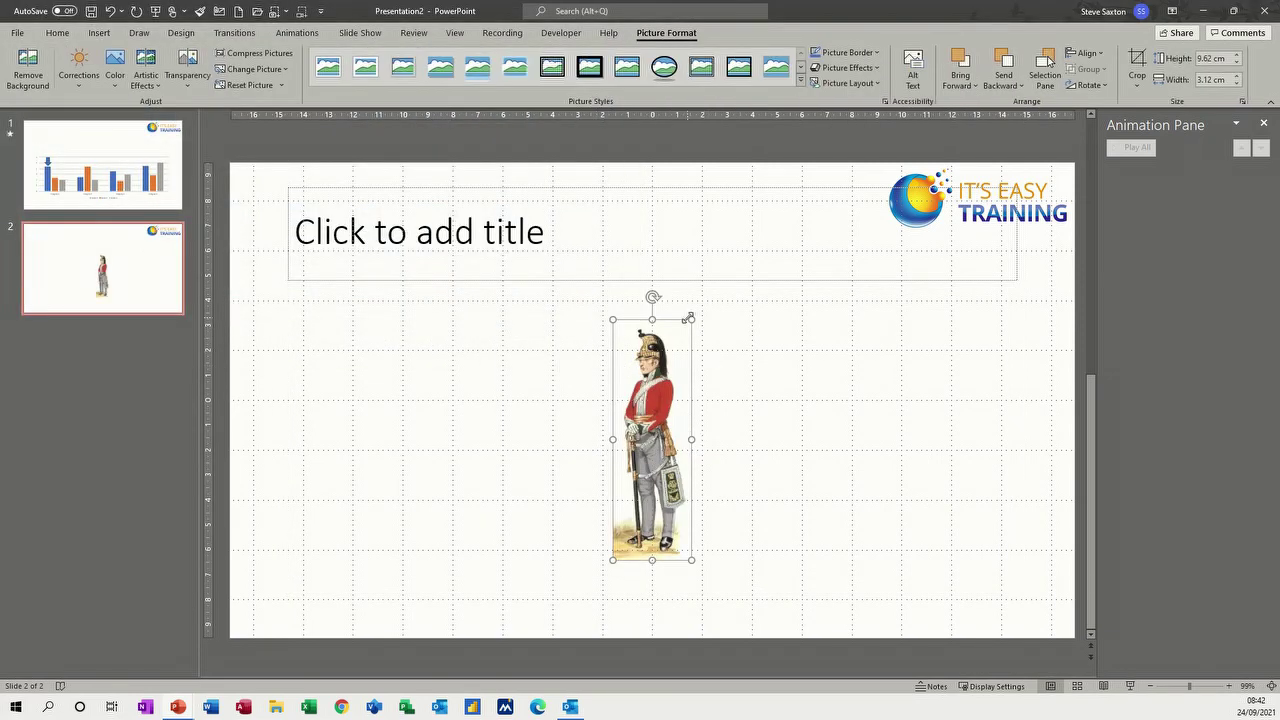
{"action": "left_click_drag", "start_coordinate": [692, 319], "coordinate": [380, 335]}
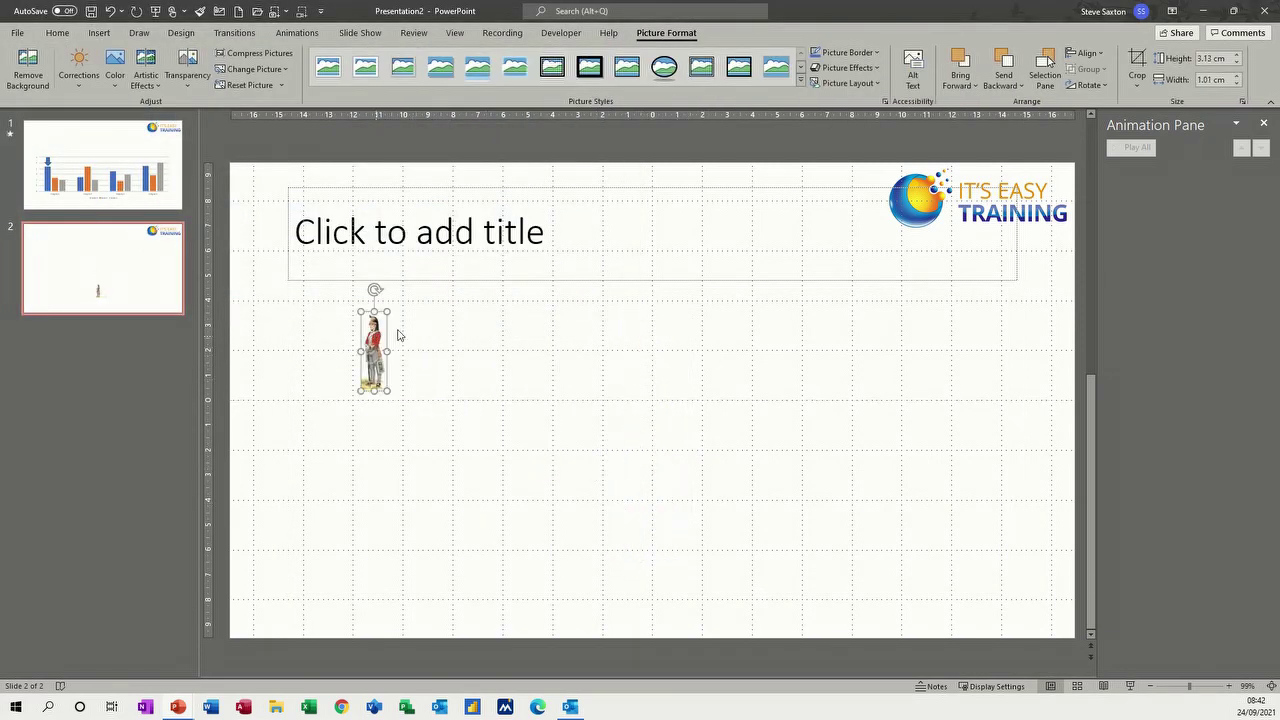
Add a Loops motion path to the soldier picture and enlarge the figure 8 to about 18 cm wide.
{"action": "left_click", "coordinate": [297, 33]}
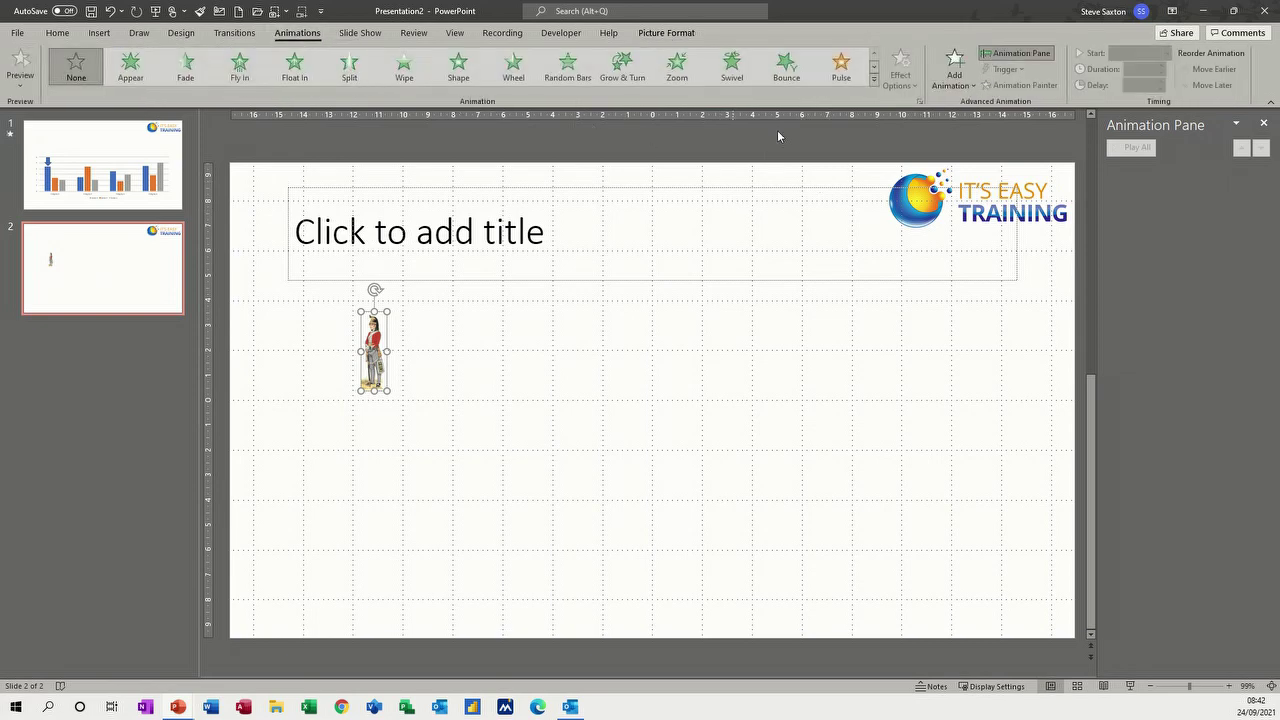
{"action": "left_click", "coordinate": [953, 70]}
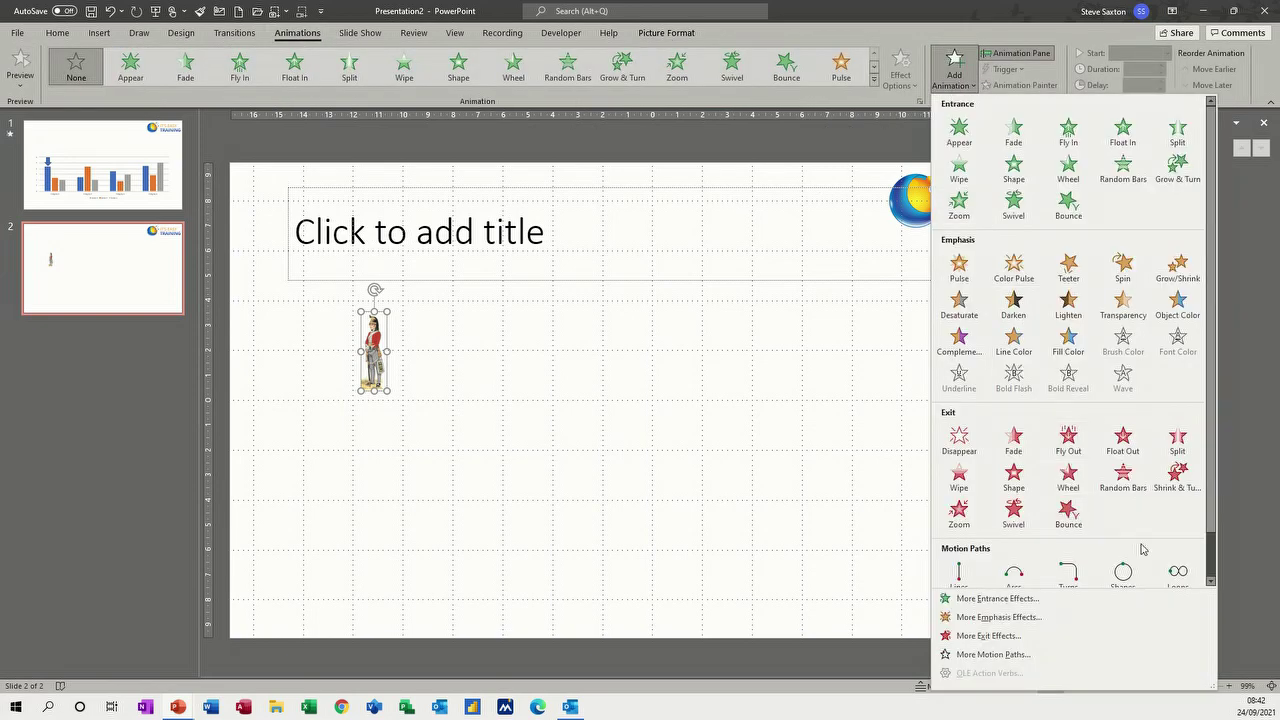
{"action": "left_click", "coordinate": [1177, 571]}
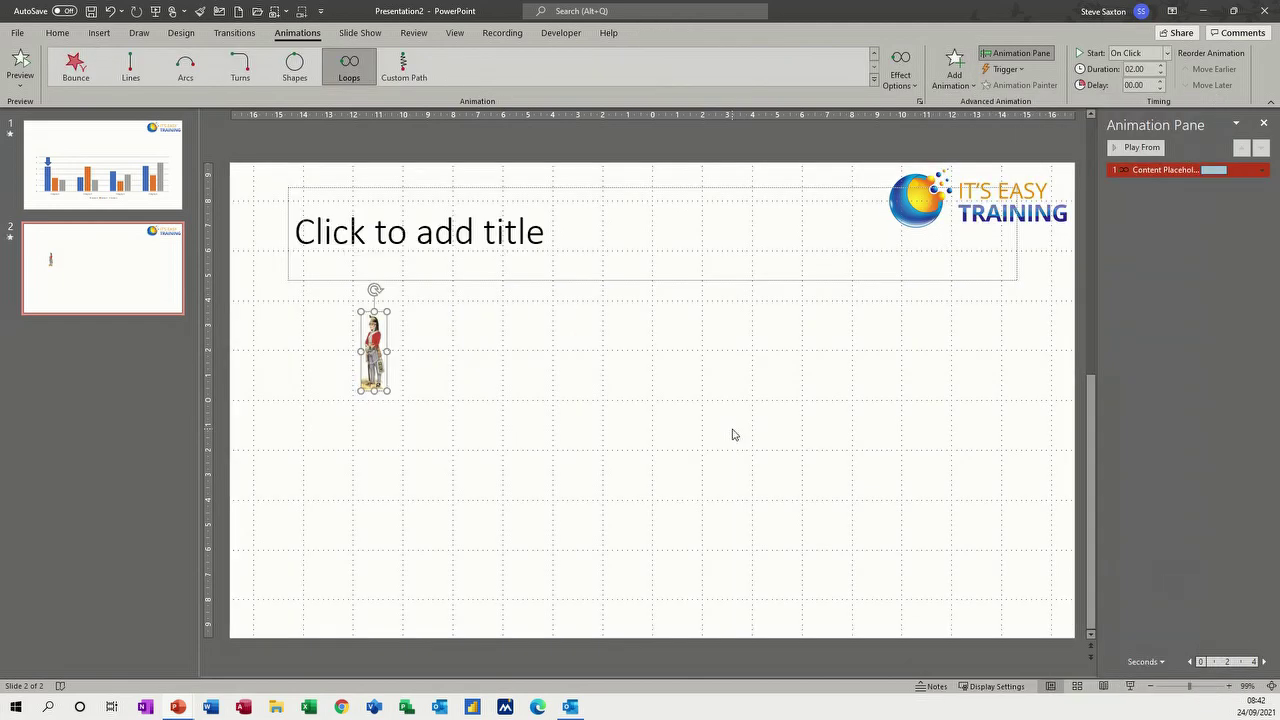
{"action": "left_click_drag", "start_coordinate": [587, 381], "coordinate": [824, 483]}
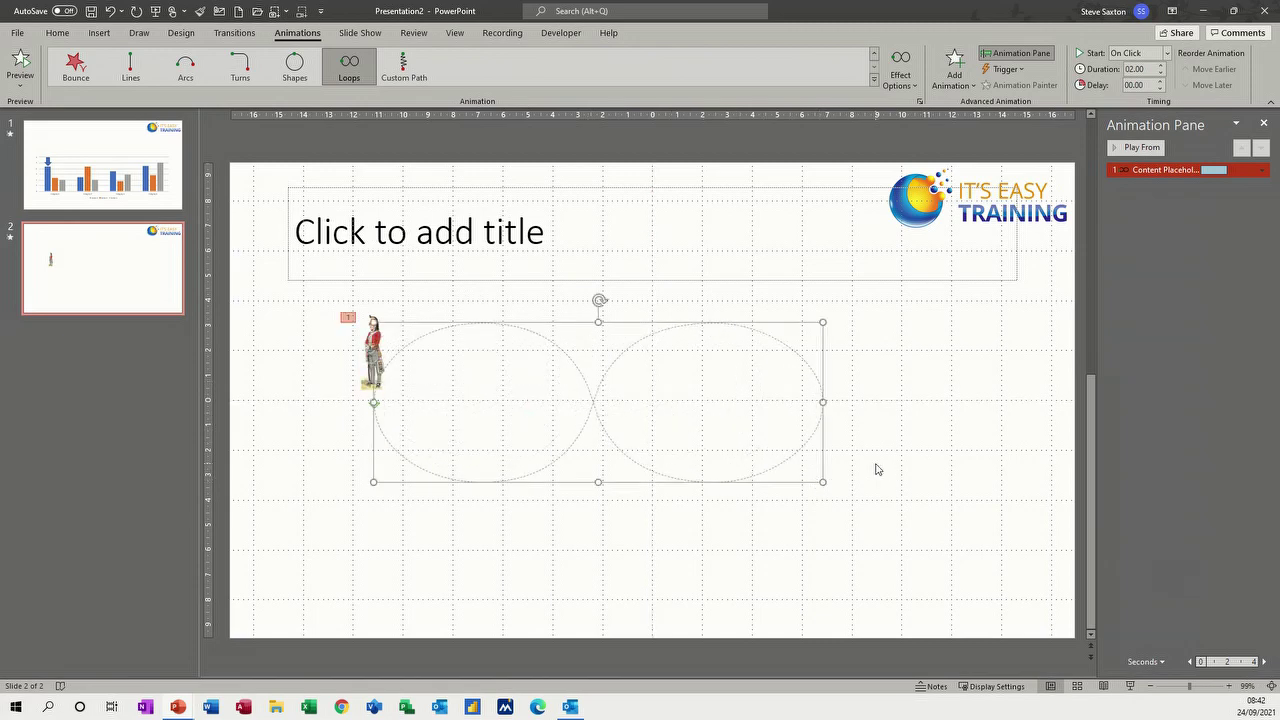
Edit the motion path's points, stretching the right loop up and down and pulling its upper crossing point into the loop, and preview each change.
{"action": "left_click", "coordinate": [914, 82]}
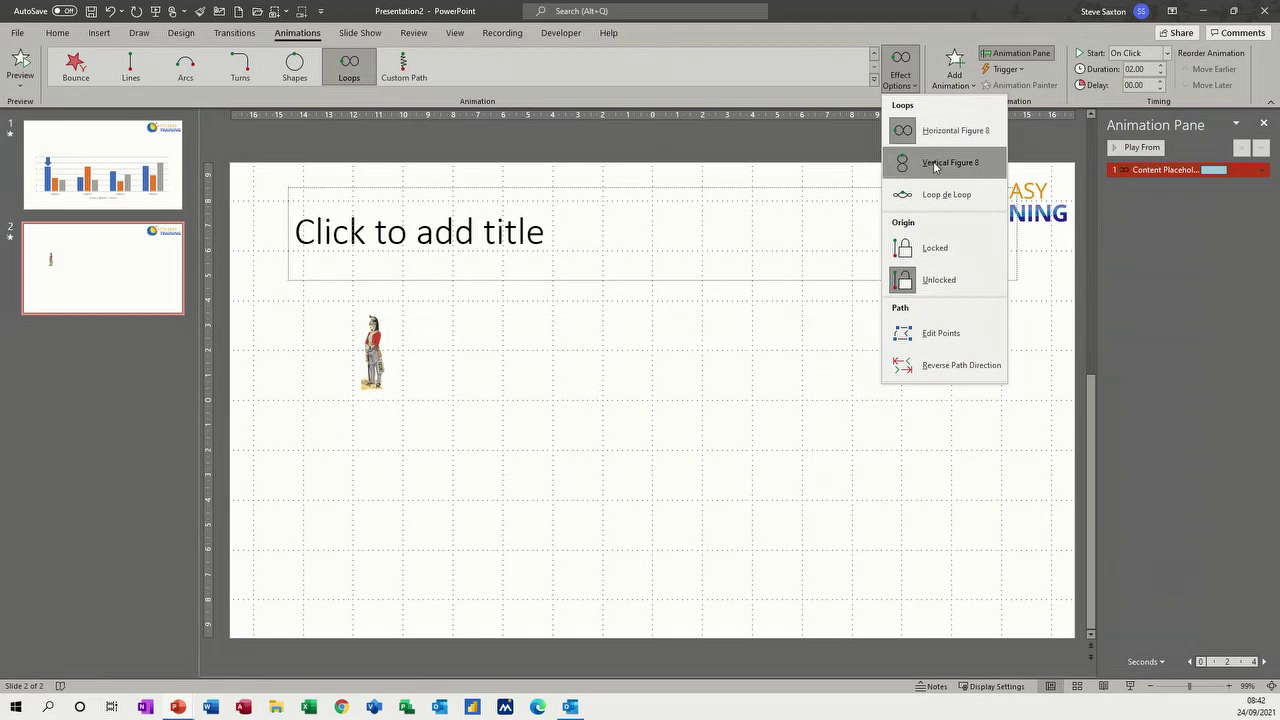
{"action": "left_click", "coordinate": [940, 333]}
{"action": "left_click_drag", "start_coordinate": [715, 325], "coordinate": [713, 238]}
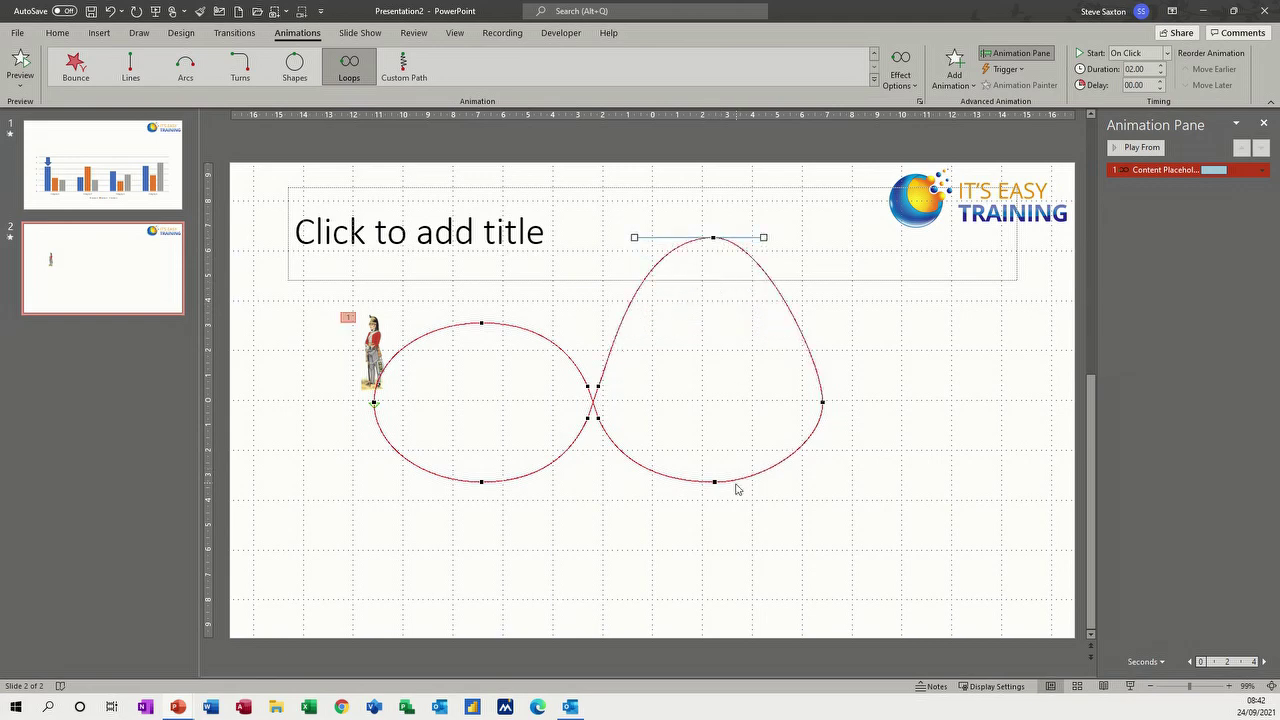
{"action": "left_click_drag", "start_coordinate": [713, 481], "coordinate": [718, 598]}
{"action": "left_click", "coordinate": [1131, 148]}
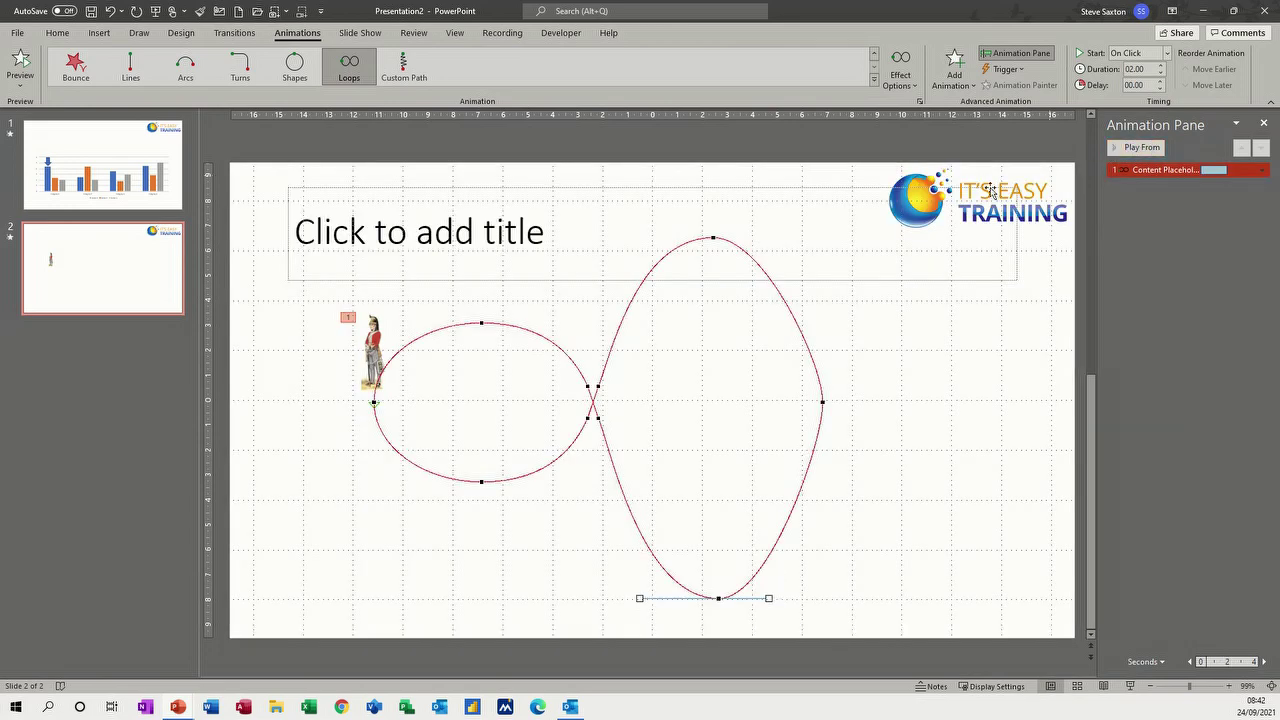
{"action": "left_click_drag", "start_coordinate": [598, 386], "coordinate": [716, 422]}
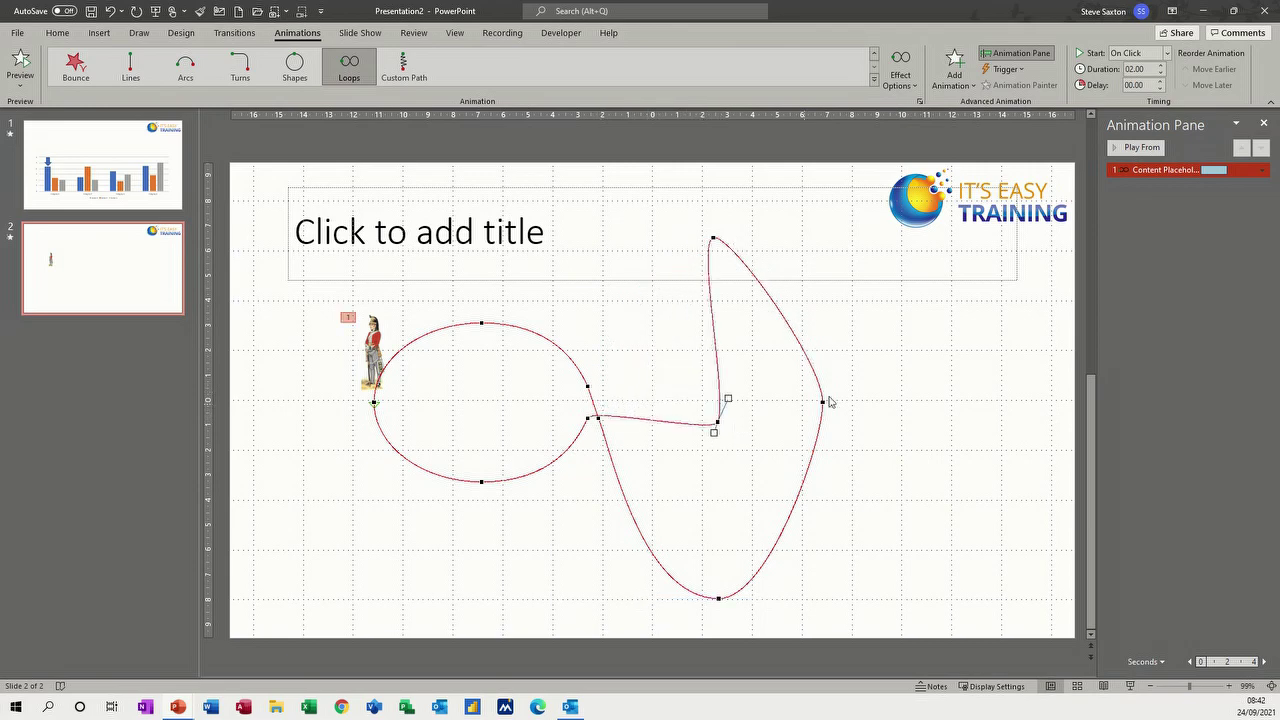
{"action": "left_click", "coordinate": [1128, 149]}
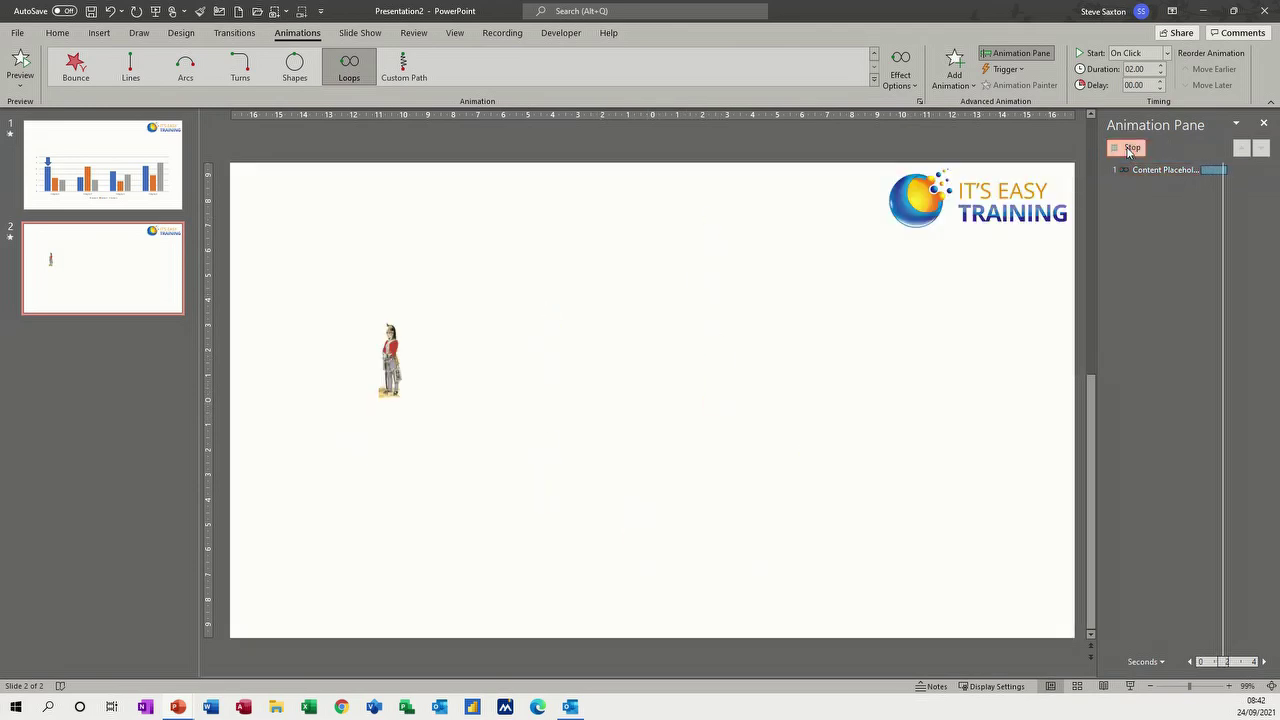